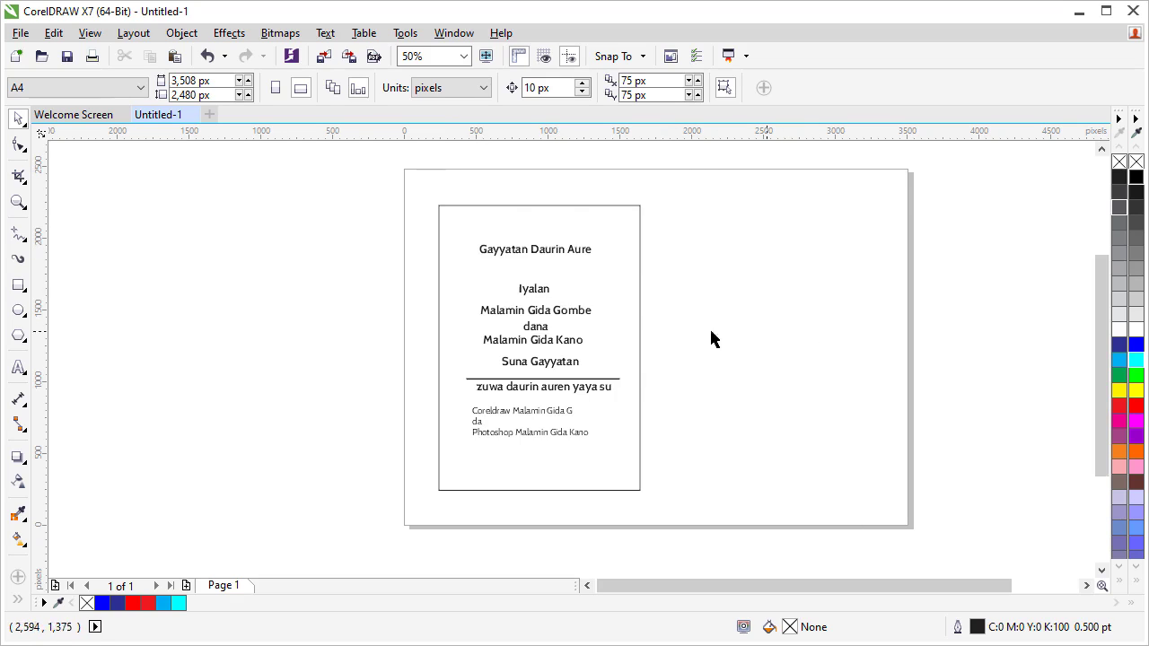
# - Draw a tall rectangle beside the card, filled green with no outline
pyautogui.scroll(1, 532, 292)
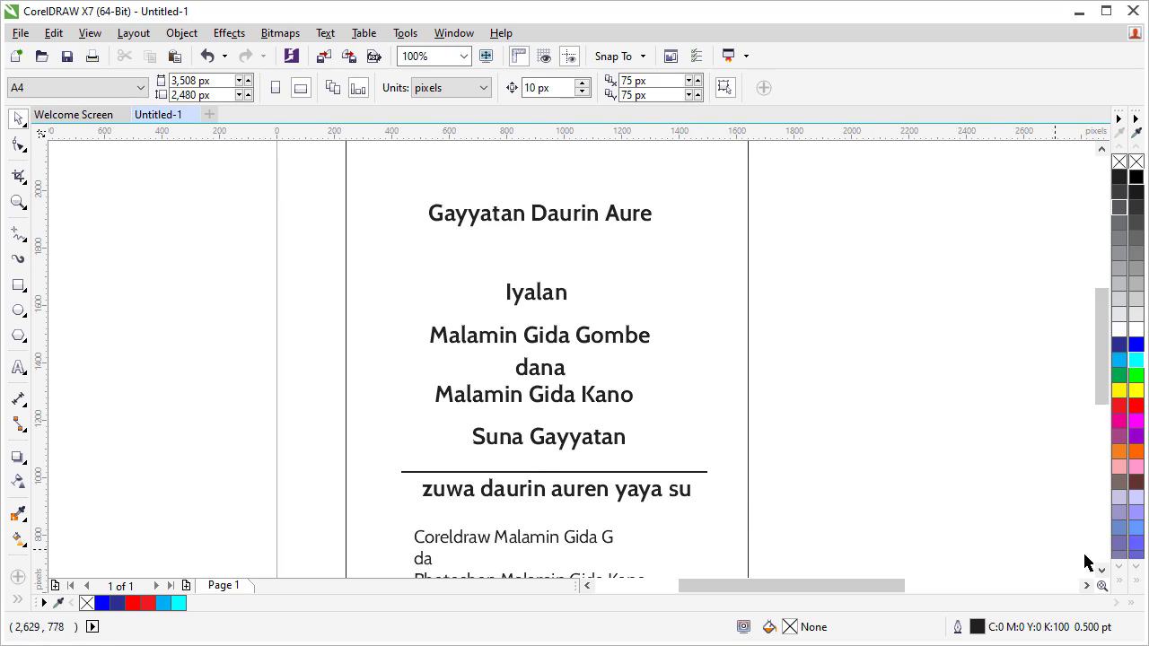
pyautogui.scroll(-3, 1102, 575)
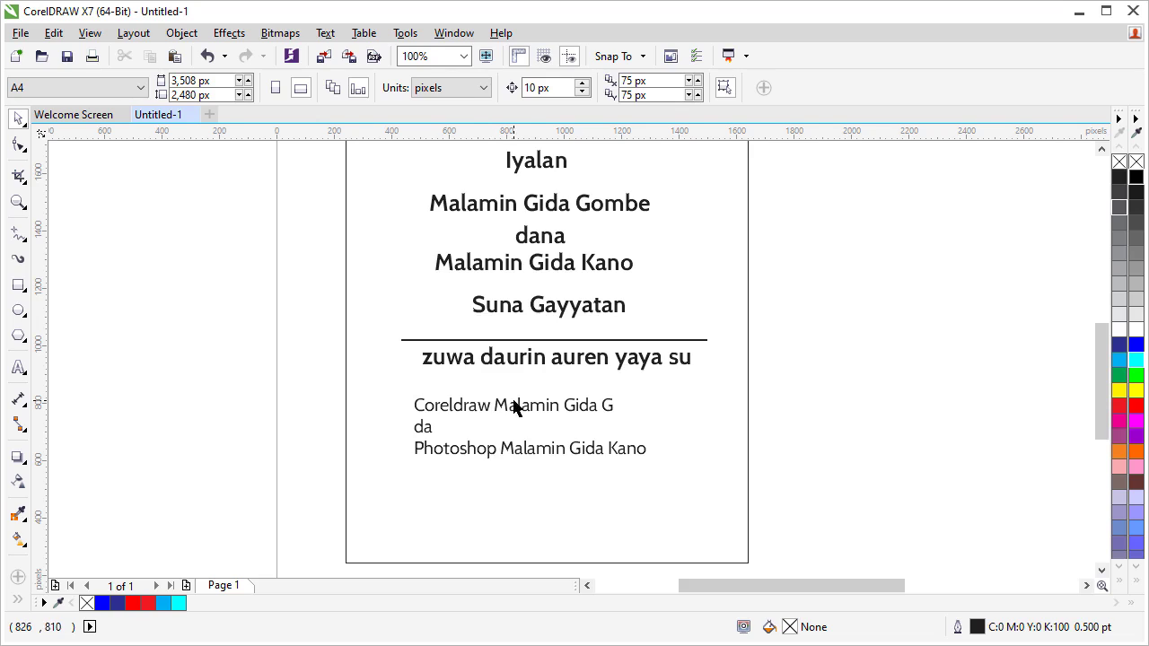
pyautogui.scroll(-1, 512, 405)
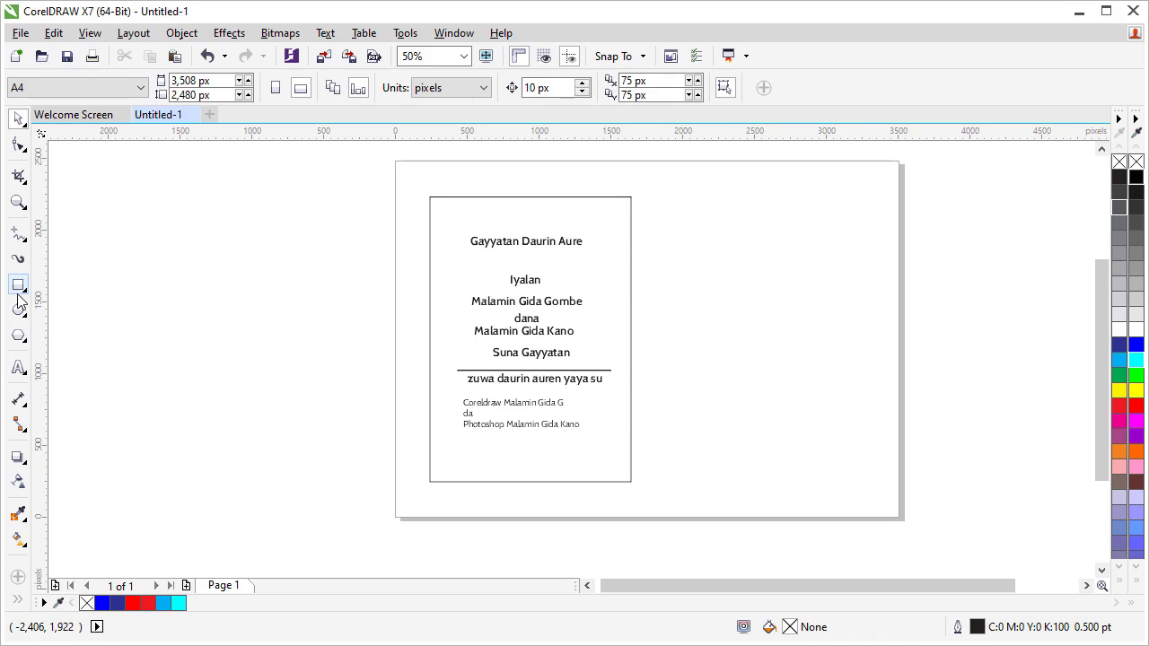
pyautogui.click(18, 285)
pyautogui.moveTo(738, 316)
pyautogui.mouseDown()
pyautogui.moveTo(813, 464)
pyautogui.moveTo(843, 467)
pyautogui.mouseUp()
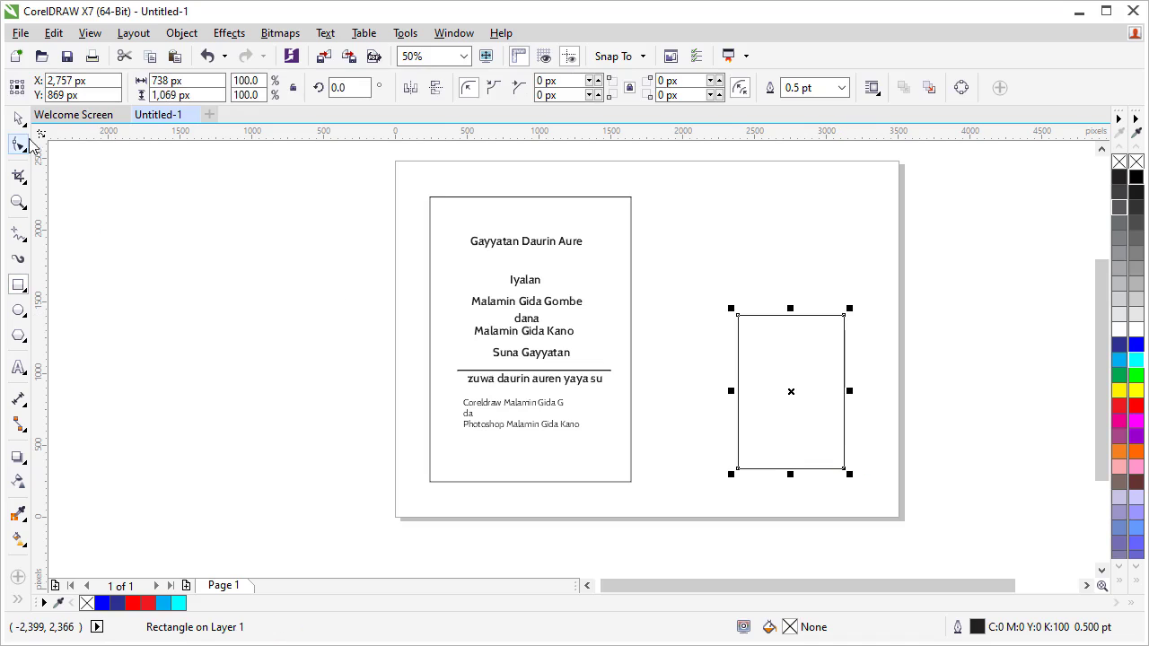
pyautogui.click(19, 123)
pyautogui.moveTo(790, 391); pyautogui.dragTo(699, 439)
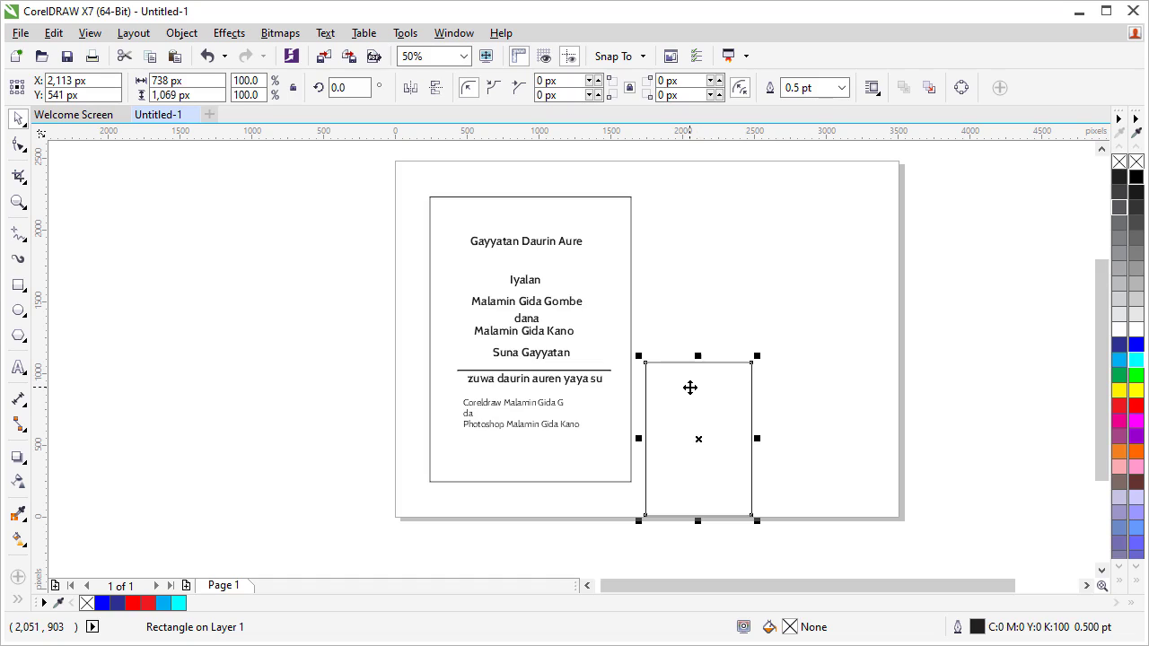
pyautogui.click(1119, 380)
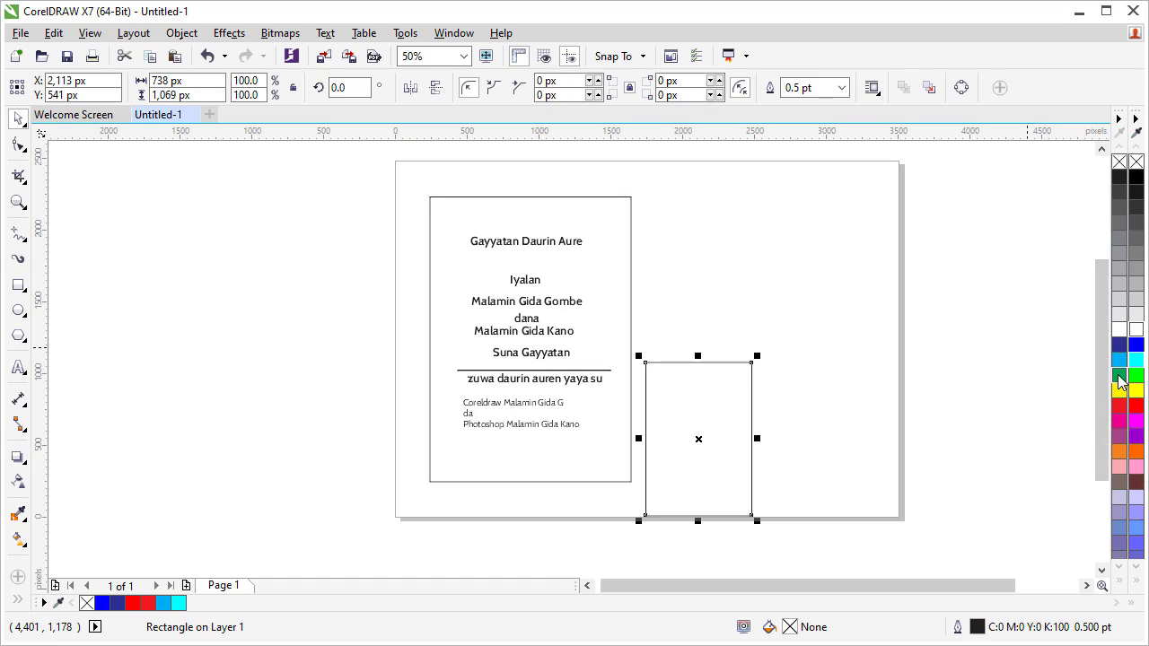
pyautogui.click(1119, 379)
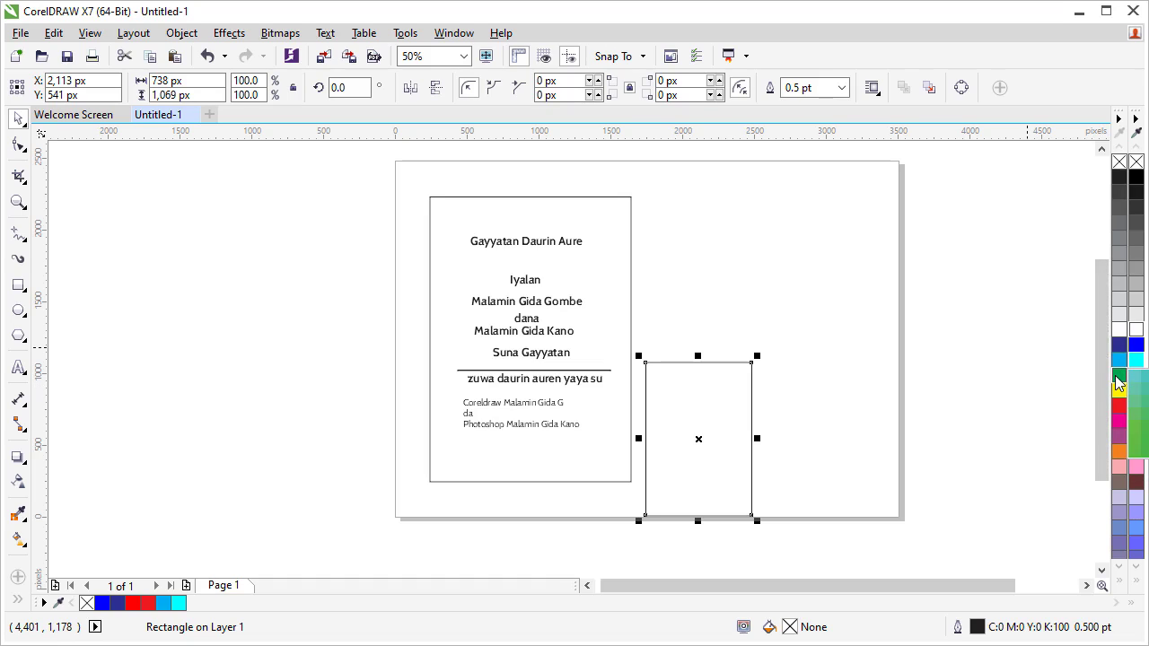
pyautogui.click(1119, 380)
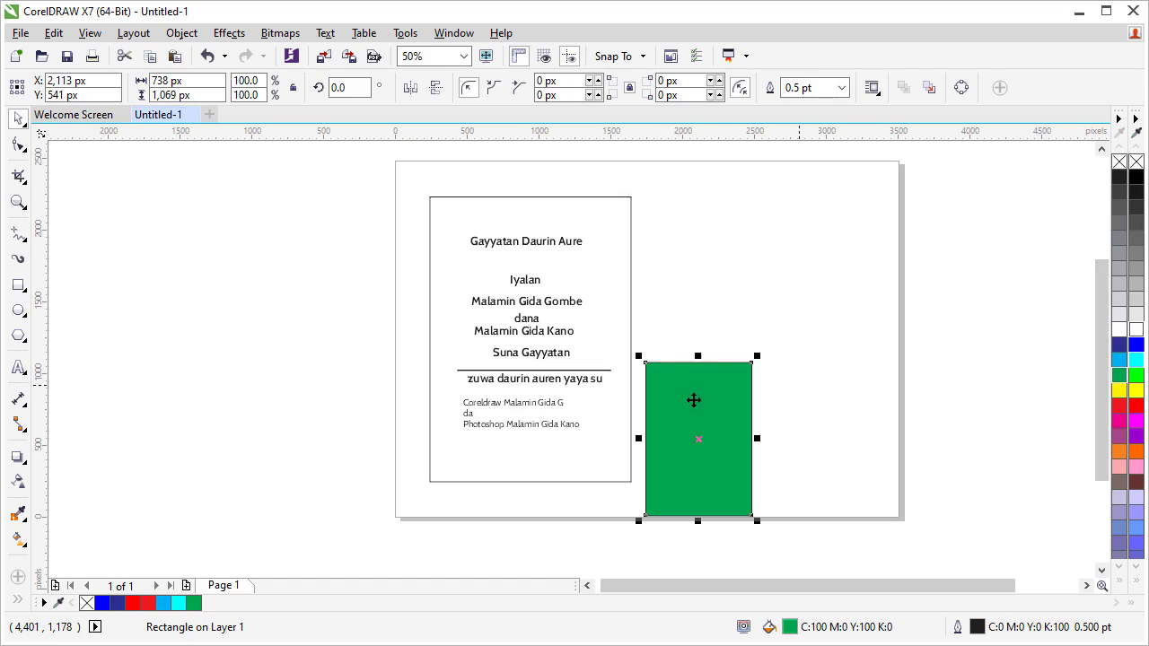
pyautogui.rightClick(1119, 162)
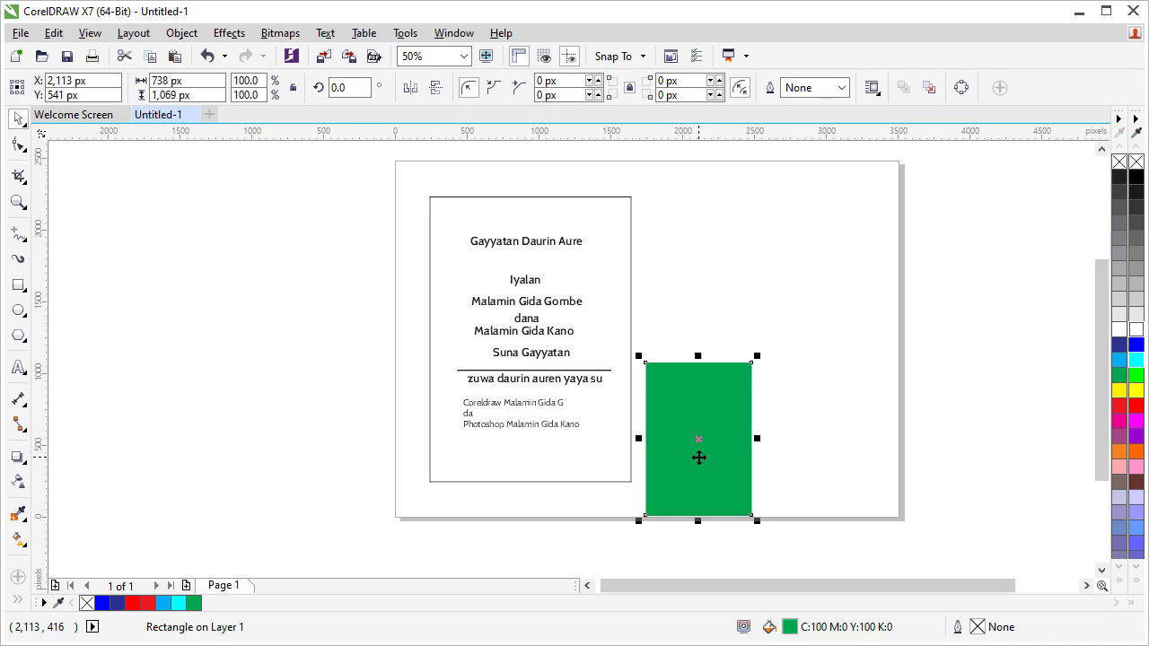
# - Tilt the green rectangle to about 325°, set it over the card's lower-right corner, and add an upper-left drop shadow
pyautogui.click(698, 458)
pyautogui.moveTo(756, 356); pyautogui.dragTo(794, 407)
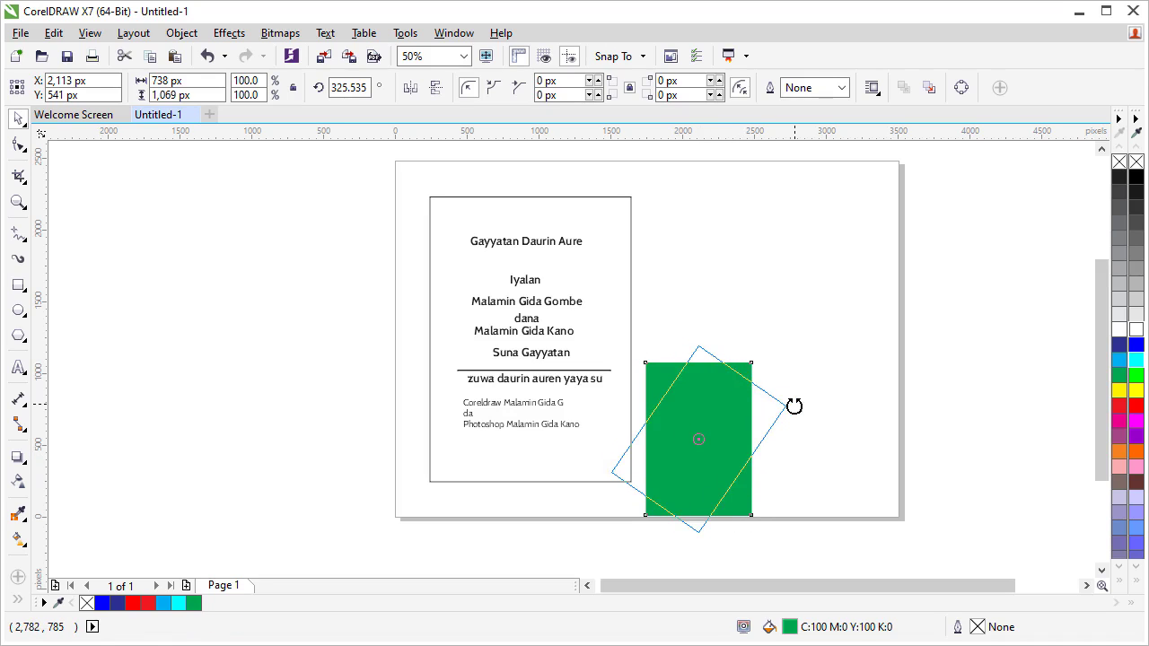
pyautogui.click(336, 428)
pyautogui.click(698, 438)
pyautogui.moveTo(698, 439); pyautogui.dragTo(650, 471)
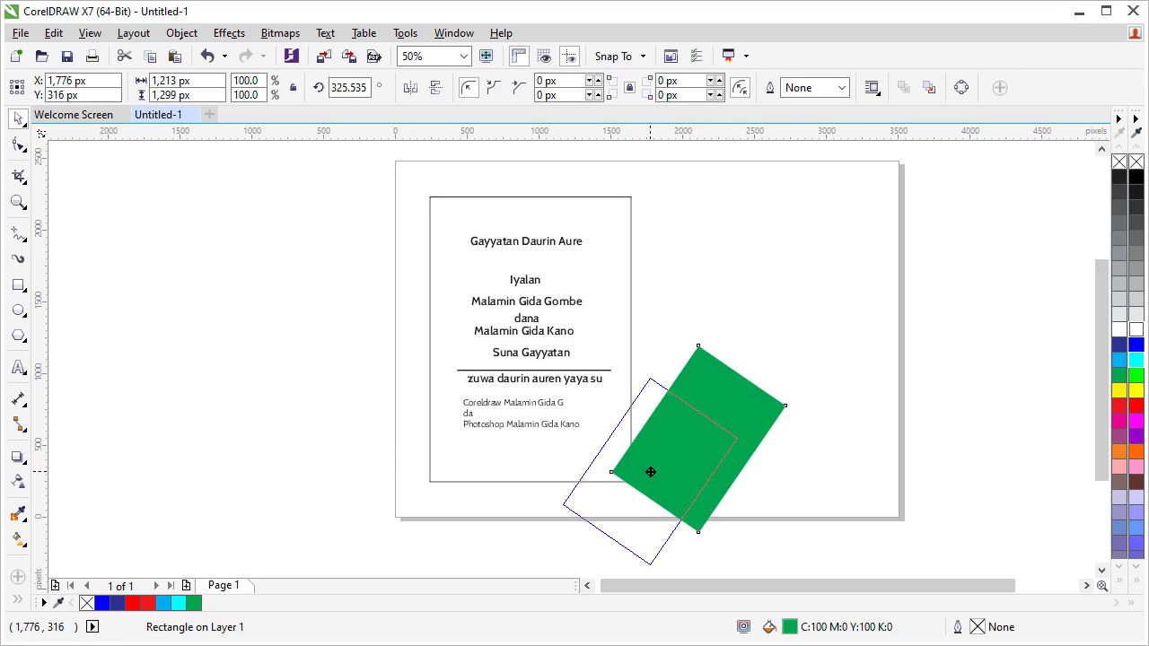
pyautogui.click(18, 458)
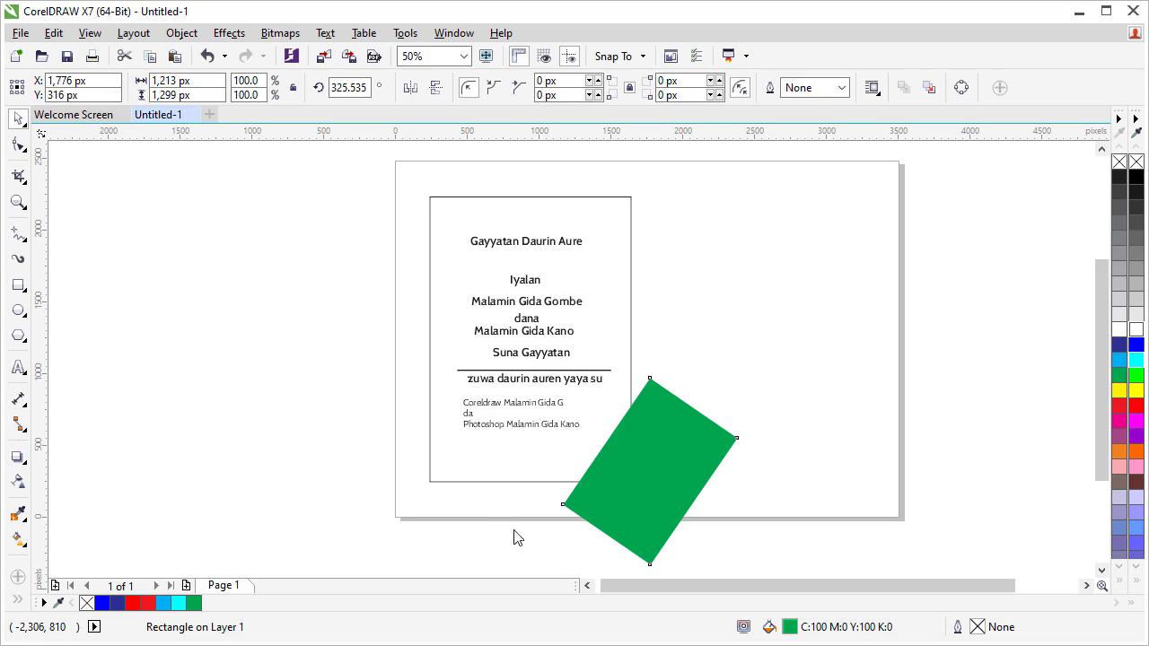
pyautogui.moveTo(649, 471); pyautogui.dragTo(583, 434)
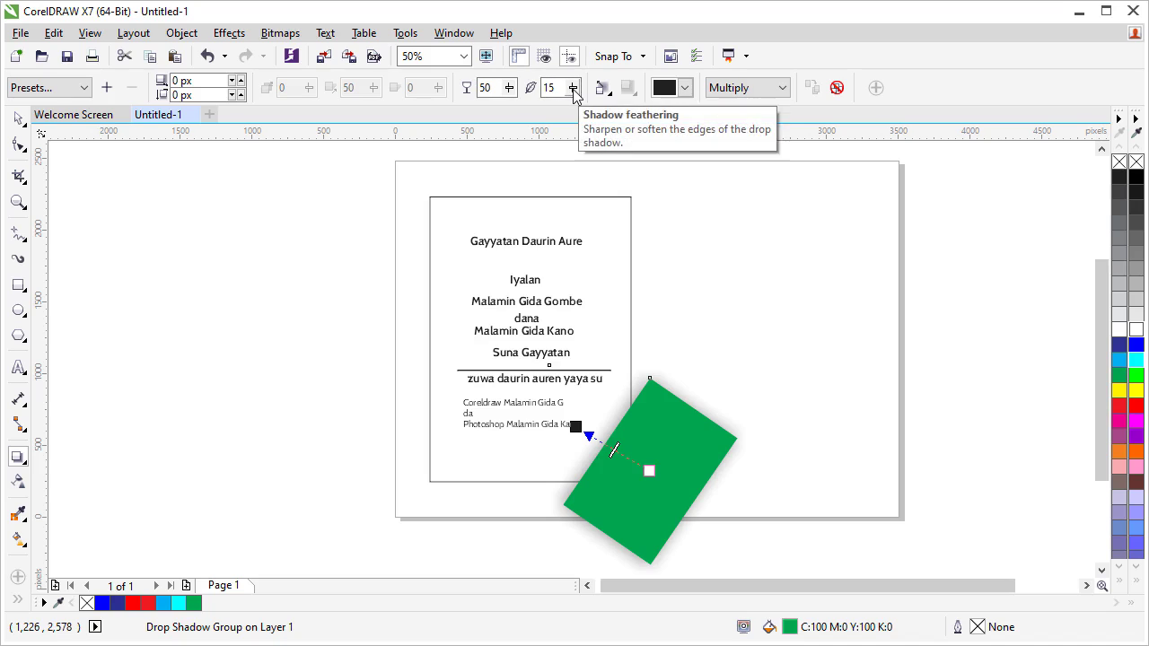
# - Lower the green rectangle's shadow opacity to 23
pyautogui.click(508, 87)
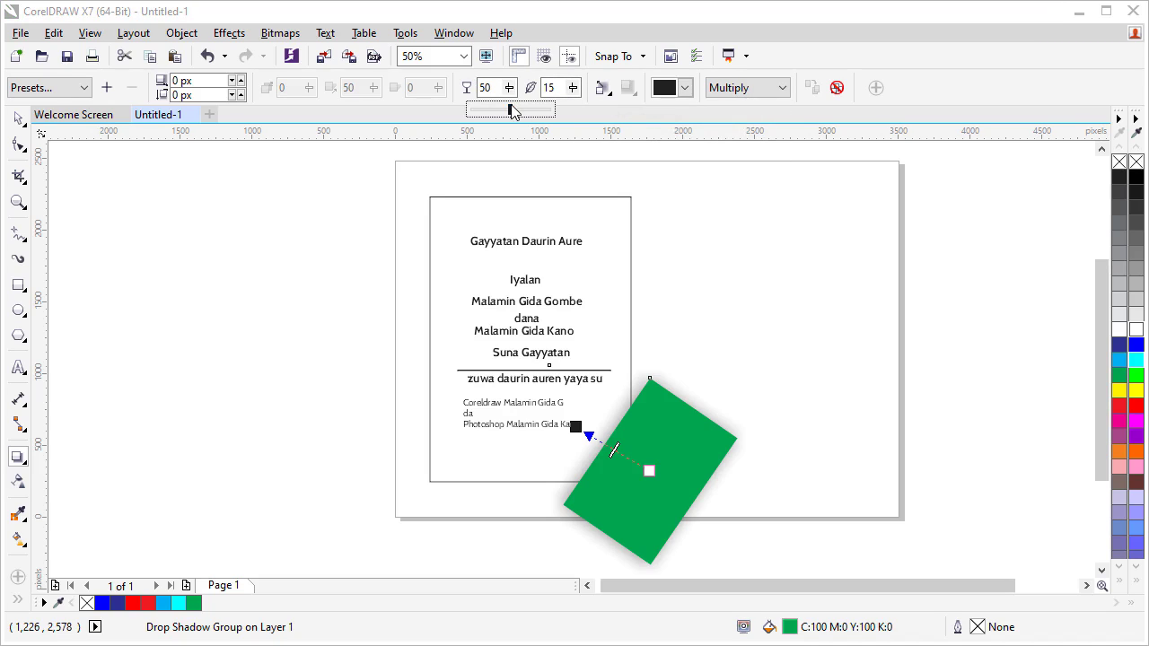
pyautogui.moveTo(500, 111); pyautogui.dragTo(489, 113)
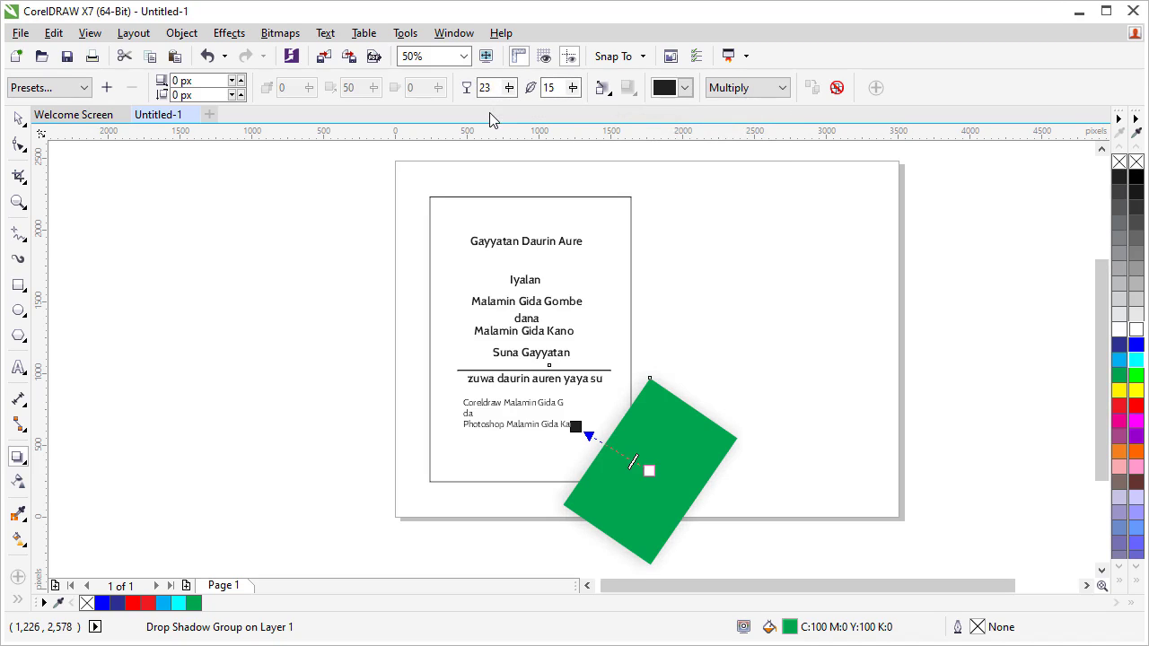
pyautogui.click(17, 121)
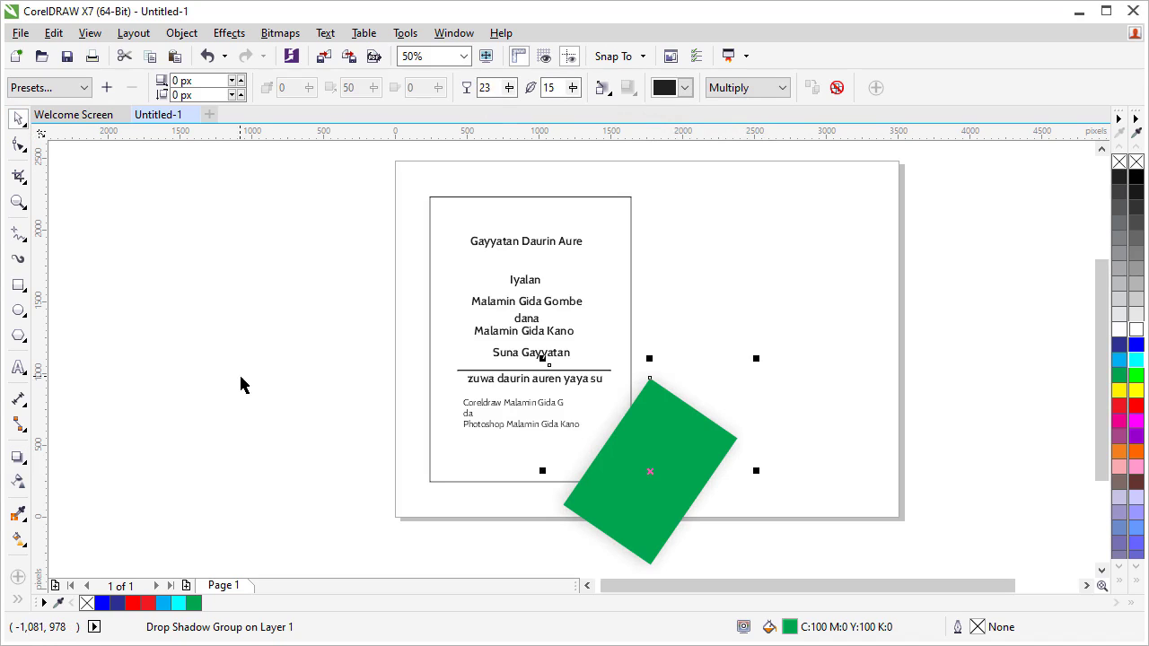
pyautogui.click(691, 551)
pyautogui.click(638, 487)
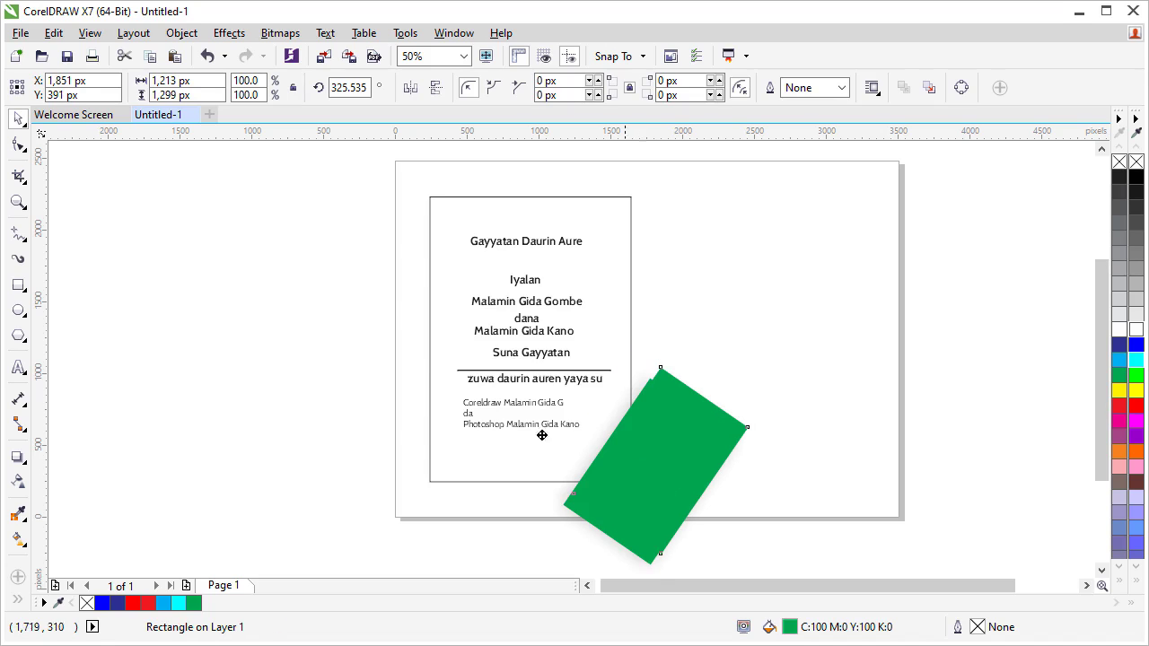
# - Copy the green rectangle onto the card's upper-left corner and give it a lower-right drop shadow
pyautogui.moveTo(638, 489); pyautogui.dragTo(325, 288)
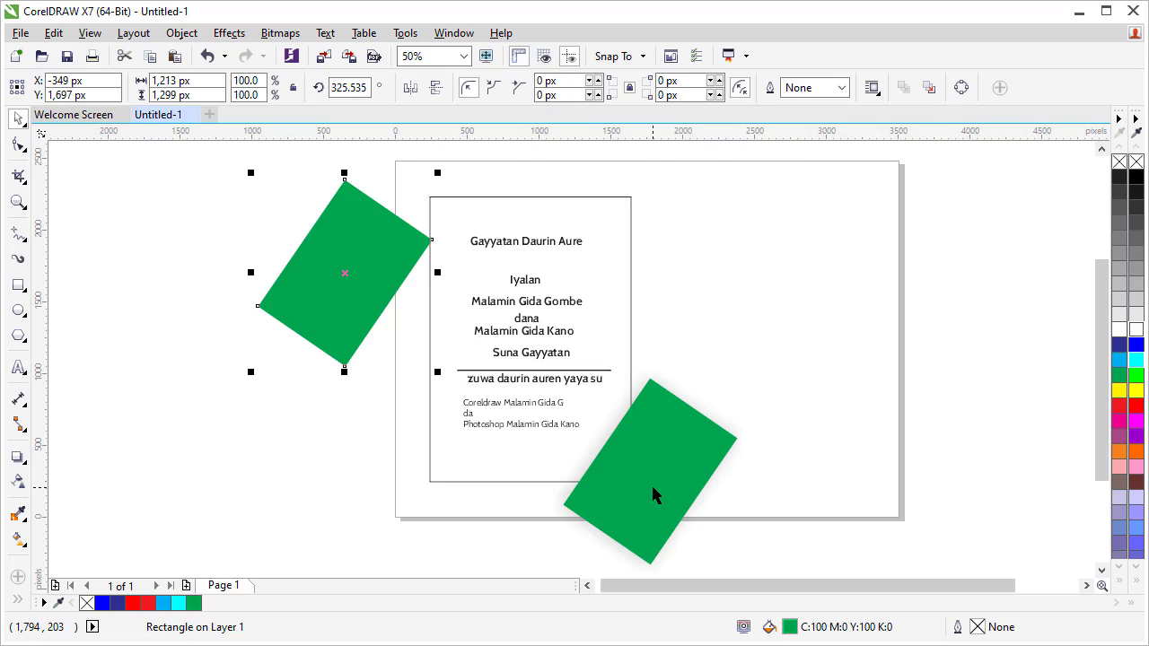
pyautogui.moveTo(342, 263); pyautogui.dragTo(409, 217)
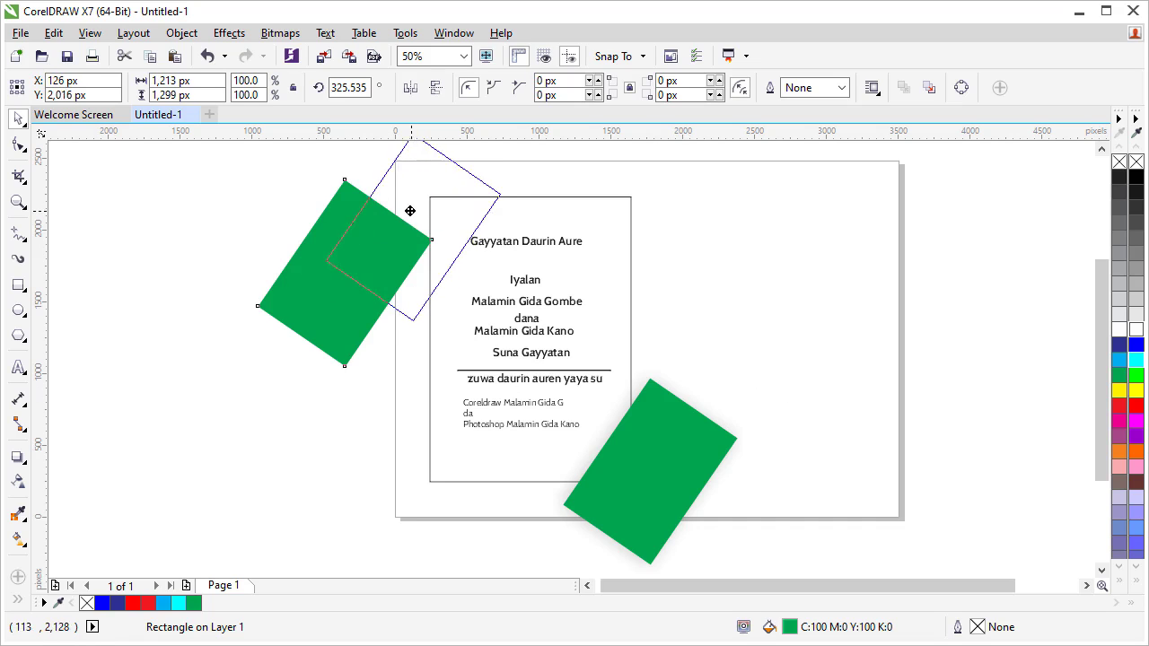
pyautogui.click(18, 458)
pyautogui.moveTo(410, 226); pyautogui.dragTo(475, 280)
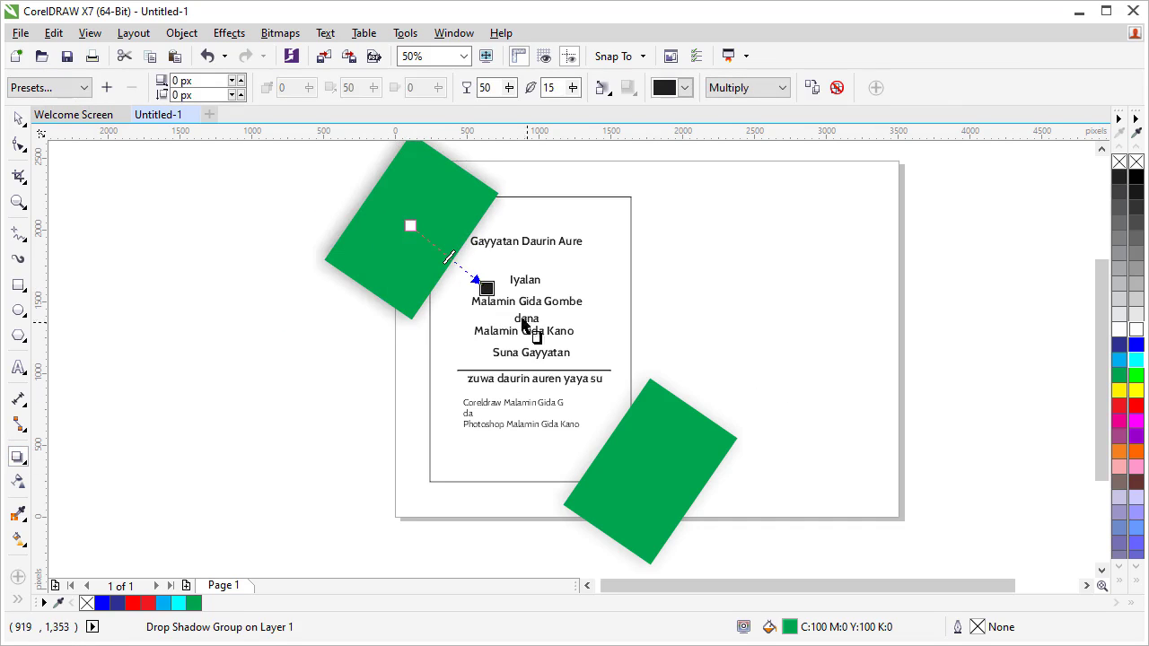
pyautogui.click(20, 125)
# - Clip both green rectangles inside the card frame with PowerClip
pyautogui.click(501, 449)
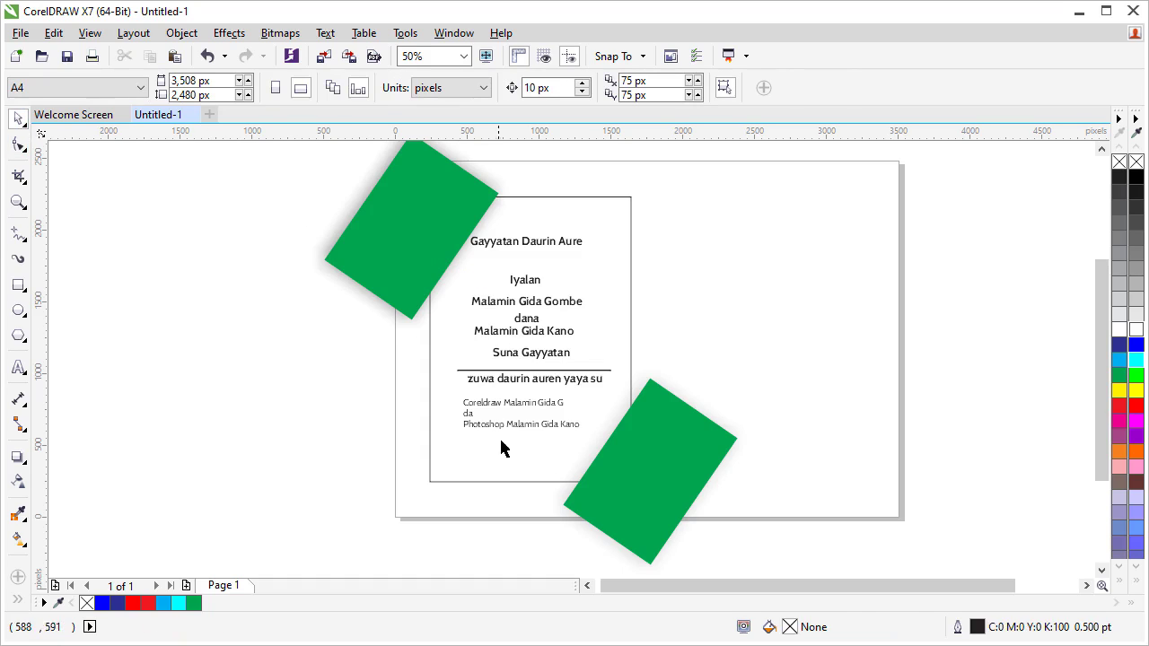
pyautogui.click(626, 487)
pyautogui.rightClick(626, 485)
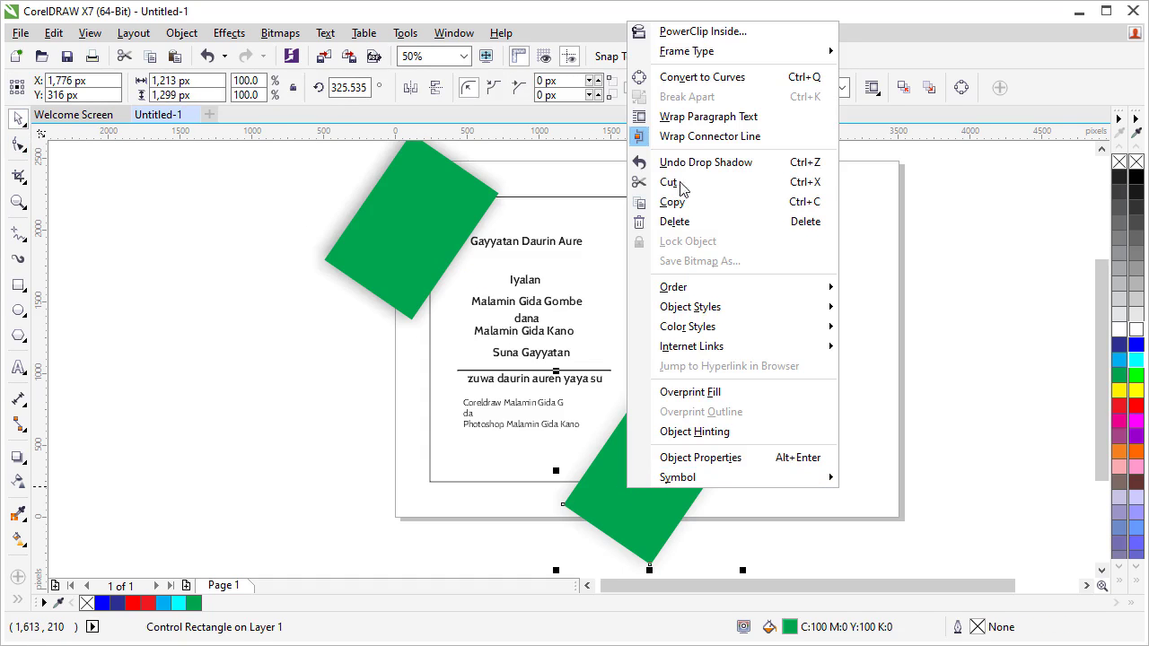
pyautogui.click(692, 33)
pyautogui.click(481, 455)
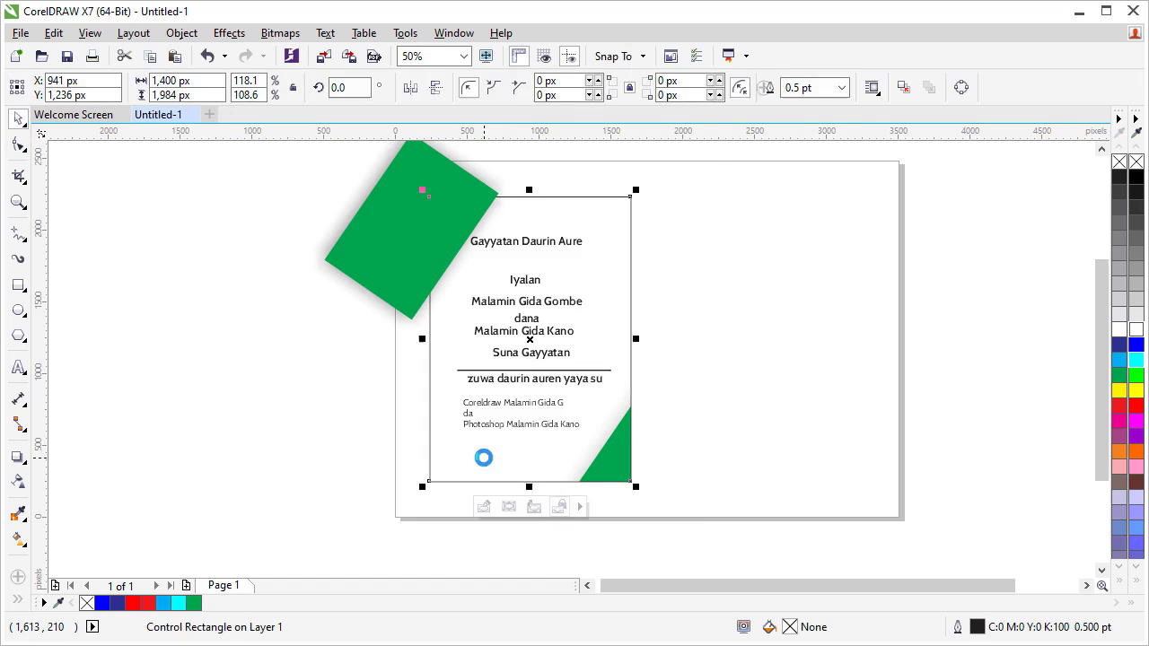
pyautogui.click(316, 369)
pyautogui.click(407, 214)
pyautogui.rightClick(409, 217)
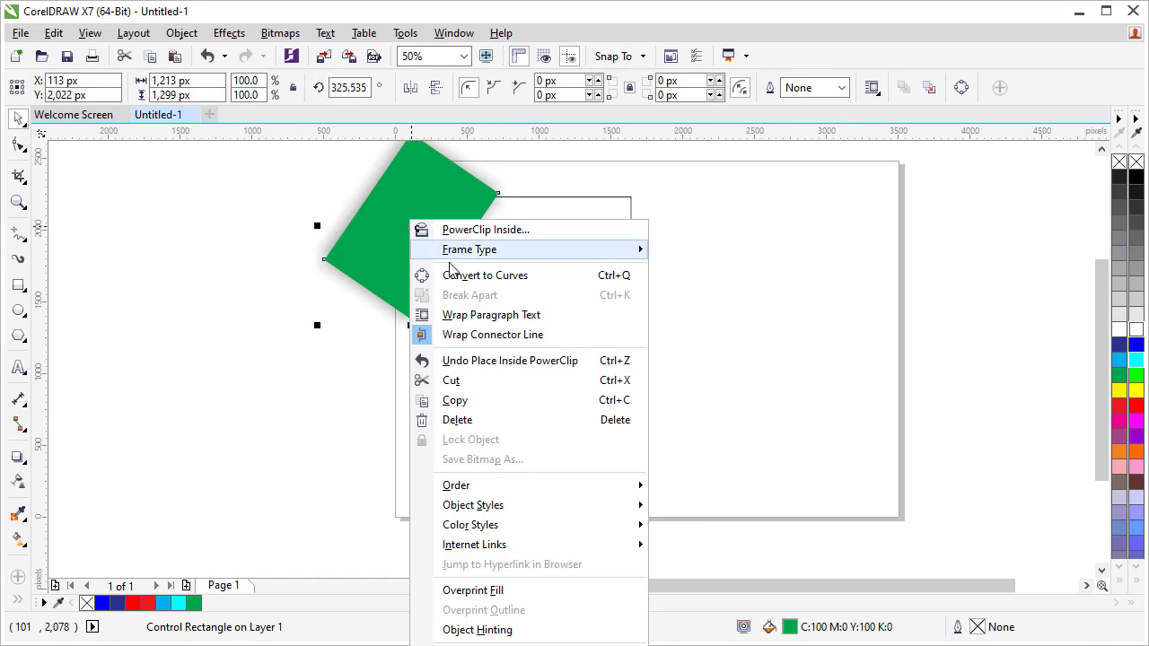
pyautogui.click(485, 230)
pyautogui.click(603, 223)
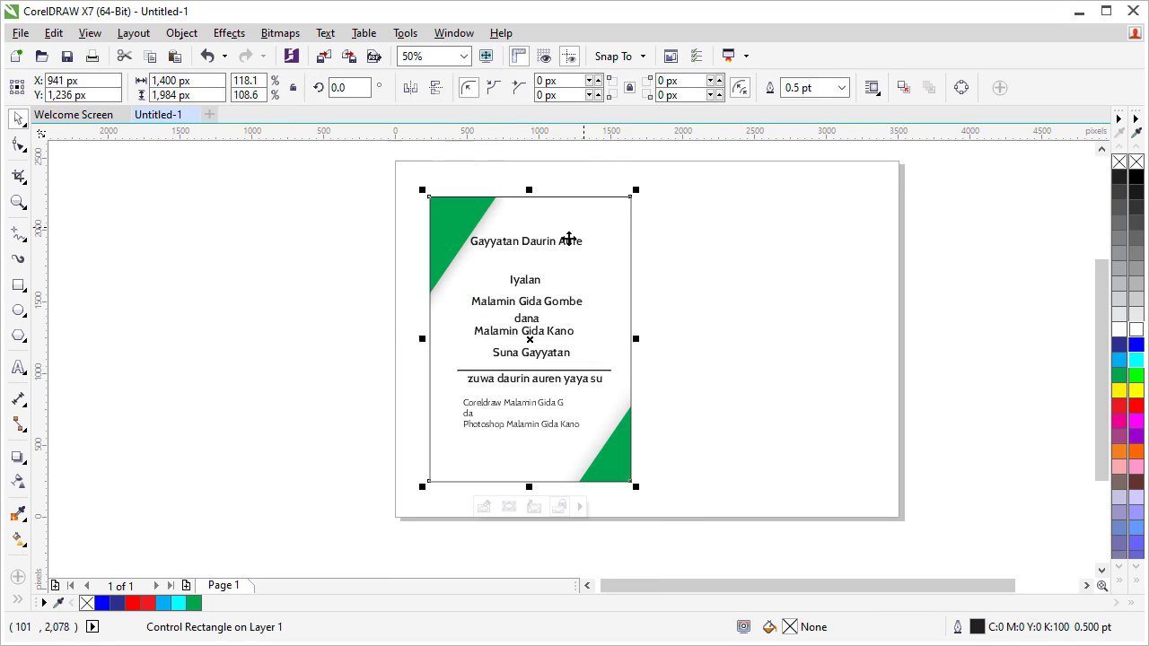
pyautogui.click(331, 327)
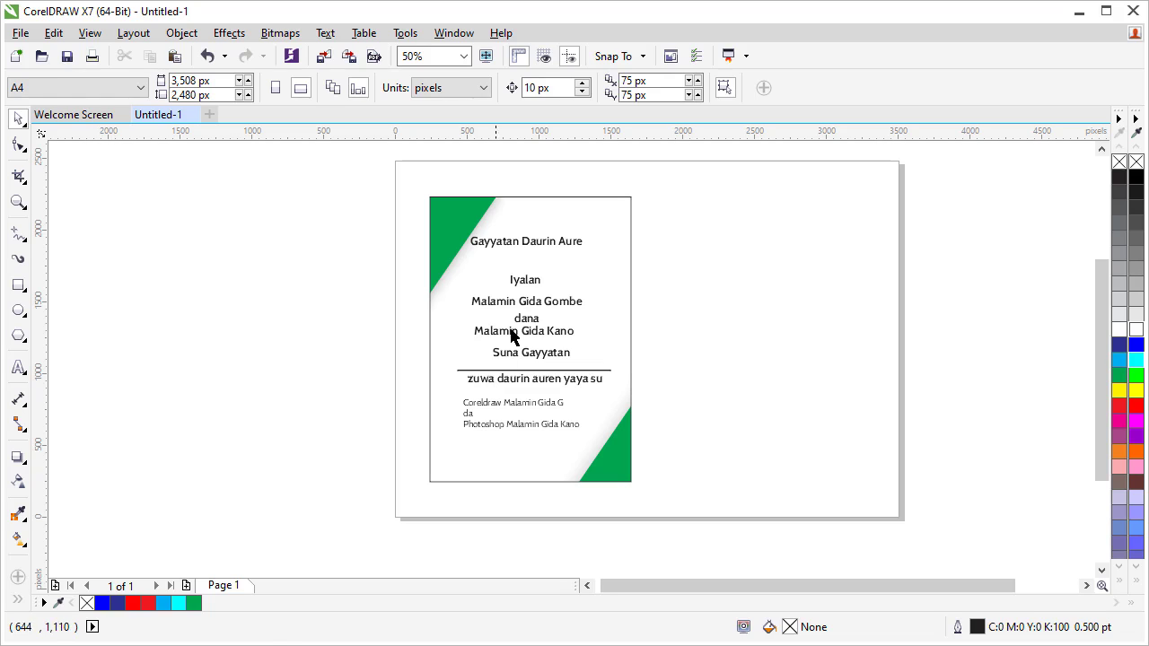
# - Edit the clipped contents to shift the upper green rectangle up slightly
pyautogui.click(514, 336)
pyautogui.click(459, 360)
pyautogui.rightClick(459, 359)
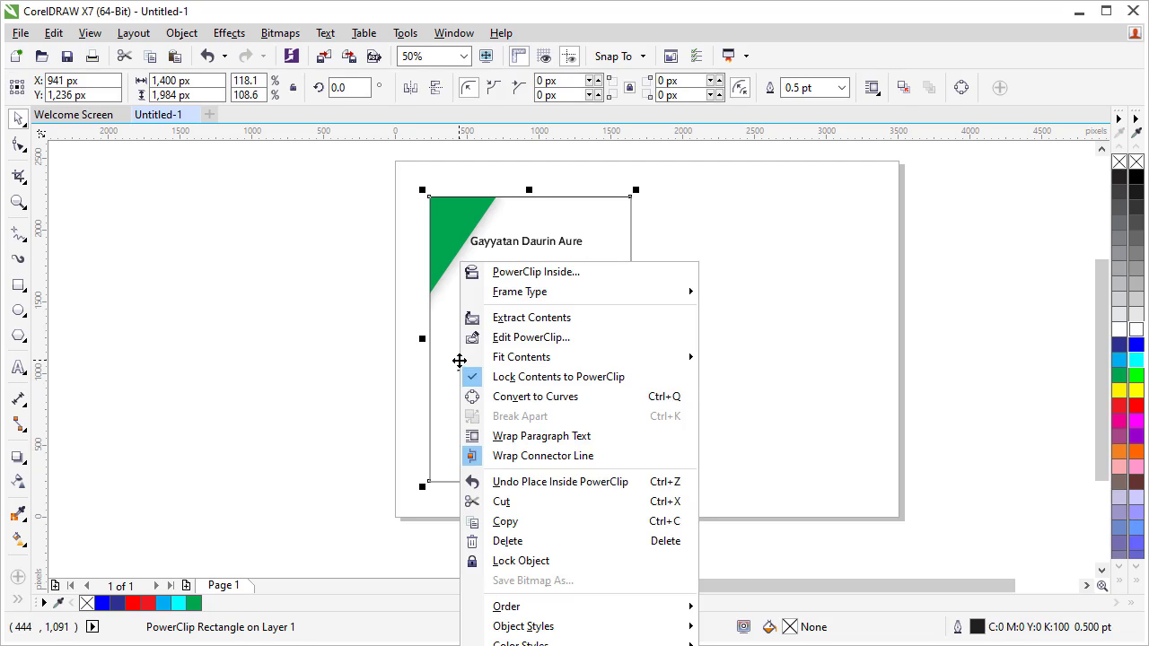
pyautogui.click(529, 338)
pyautogui.moveTo(400, 251); pyautogui.dragTo(404, 214)
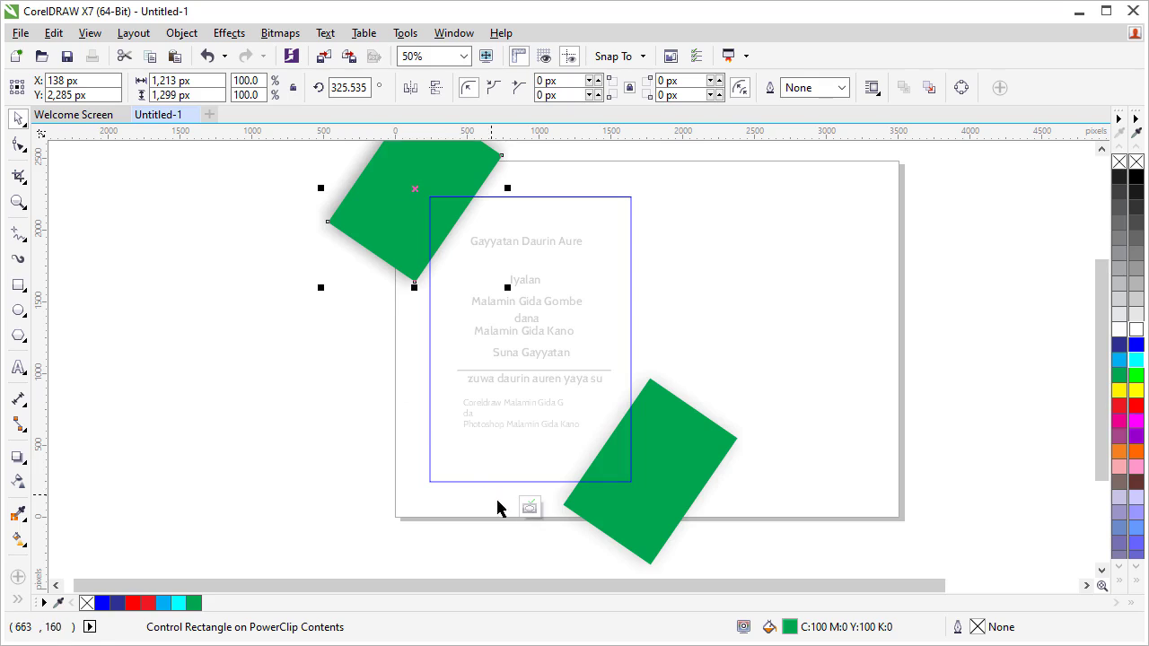
pyautogui.click(529, 508)
pyautogui.click(275, 338)
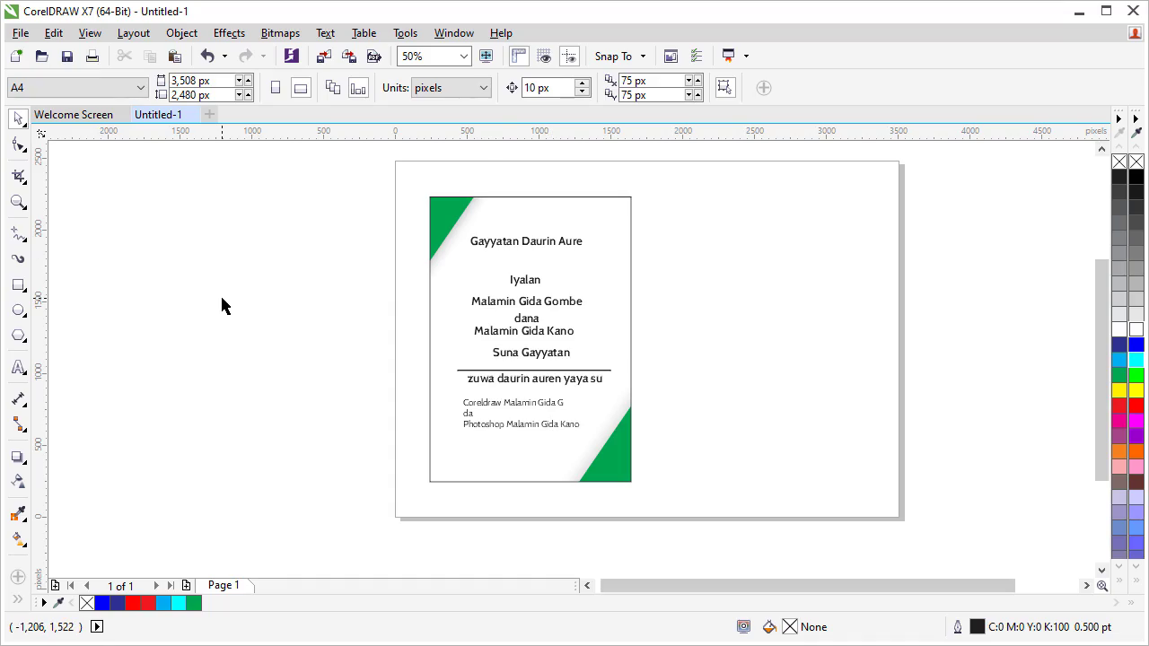
# - Import the COR PIN ornament from the Desktop's KAYAN ALATU folder
pyautogui.hotkey('ctrl', 'i')
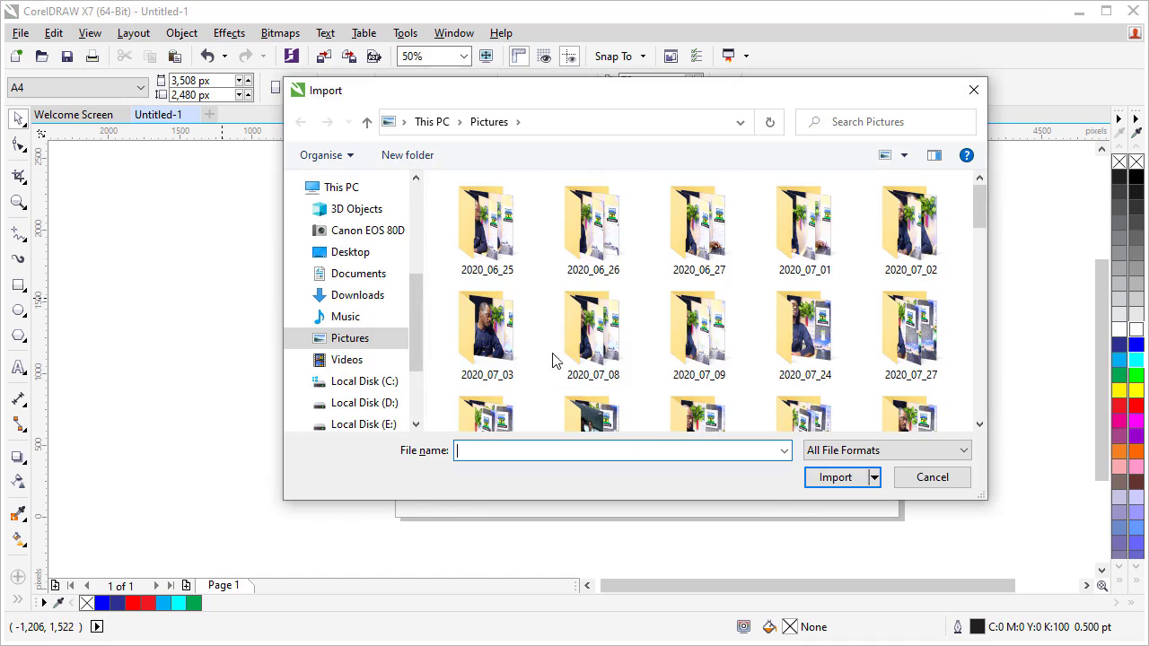
pyautogui.click(357, 252)
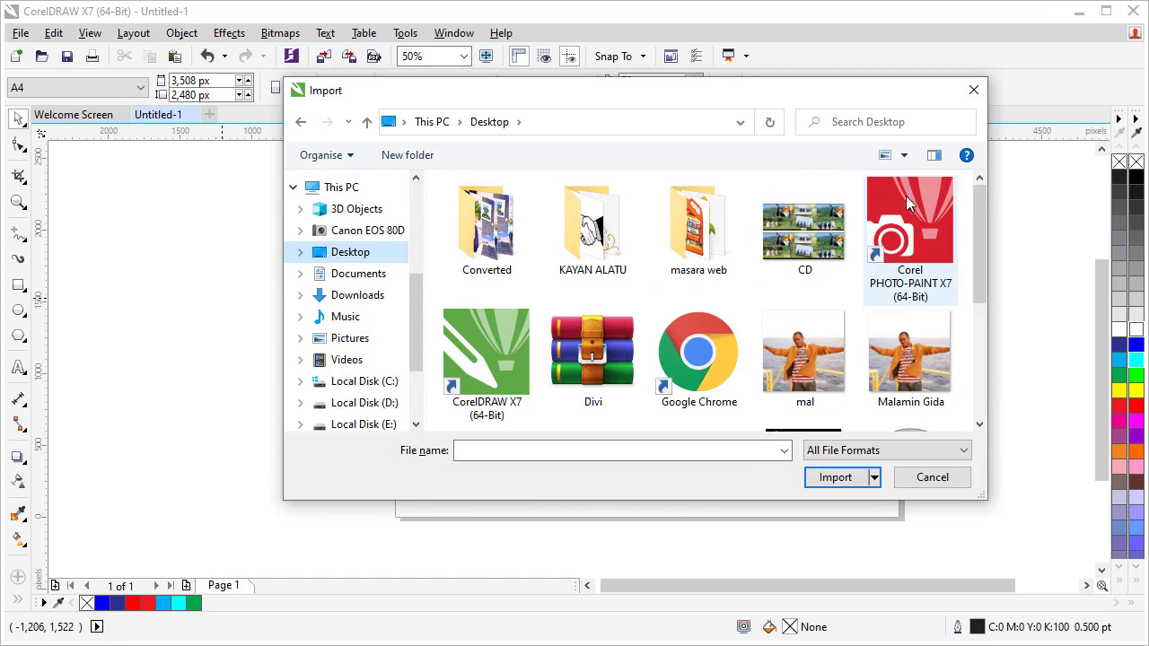
pyautogui.moveTo(977, 207); pyautogui.dragTo(680, 230)
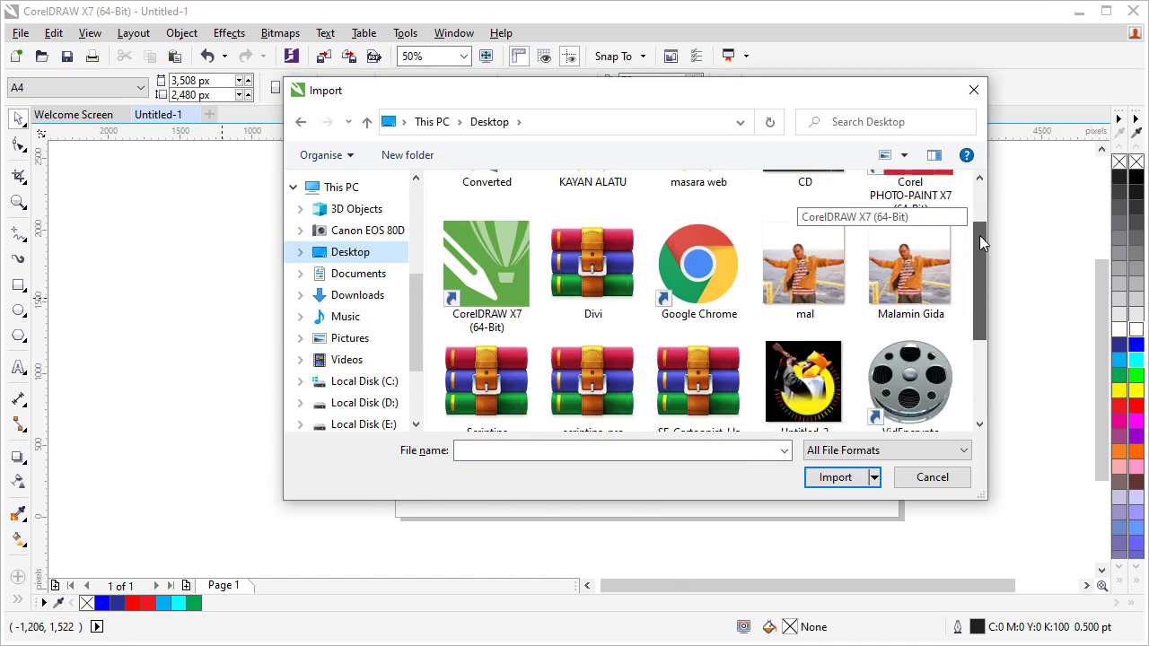
pyautogui.doubleClick(600, 251)
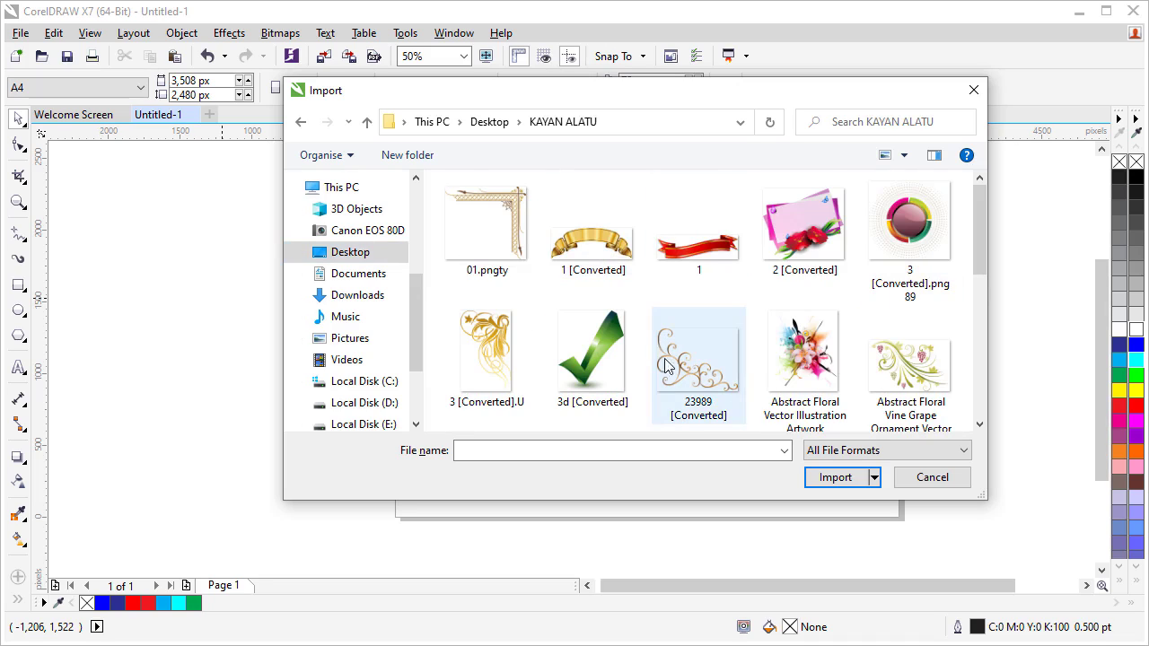
pyautogui.moveTo(978, 216)
pyautogui.mouseDown()
pyautogui.moveTo(971, 296)
pyautogui.moveTo(971, 253)
pyautogui.mouseUp()
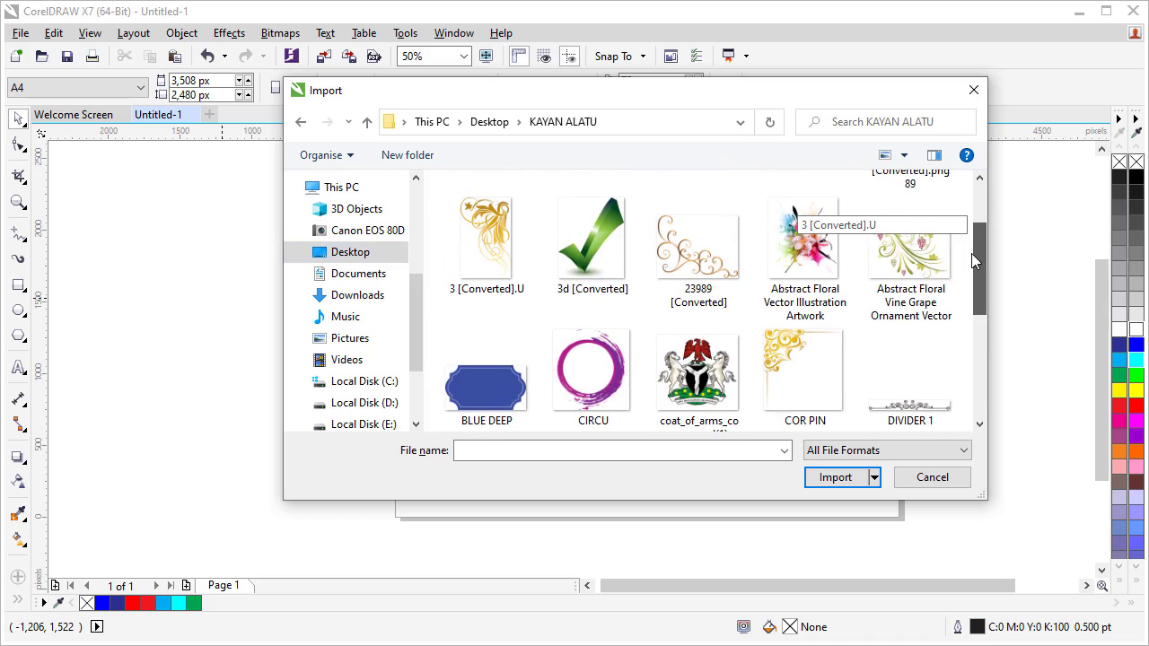
pyautogui.click(781, 359)
pyautogui.doubleClick(780, 359)
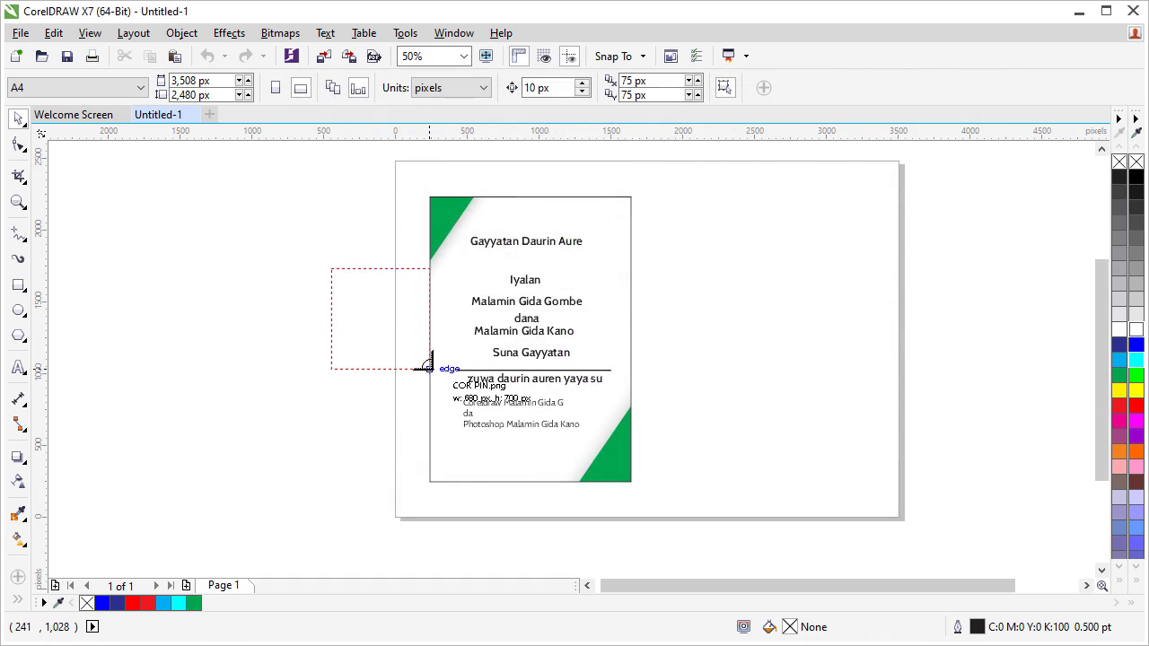
# - Place the ornament, mirror it horizontally, and fit it into the card's top-right corner
pyautogui.moveTo(378, 316); pyautogui.dragTo(434, 375)
pyautogui.moveTo(381, 320); pyautogui.dragTo(581, 251)
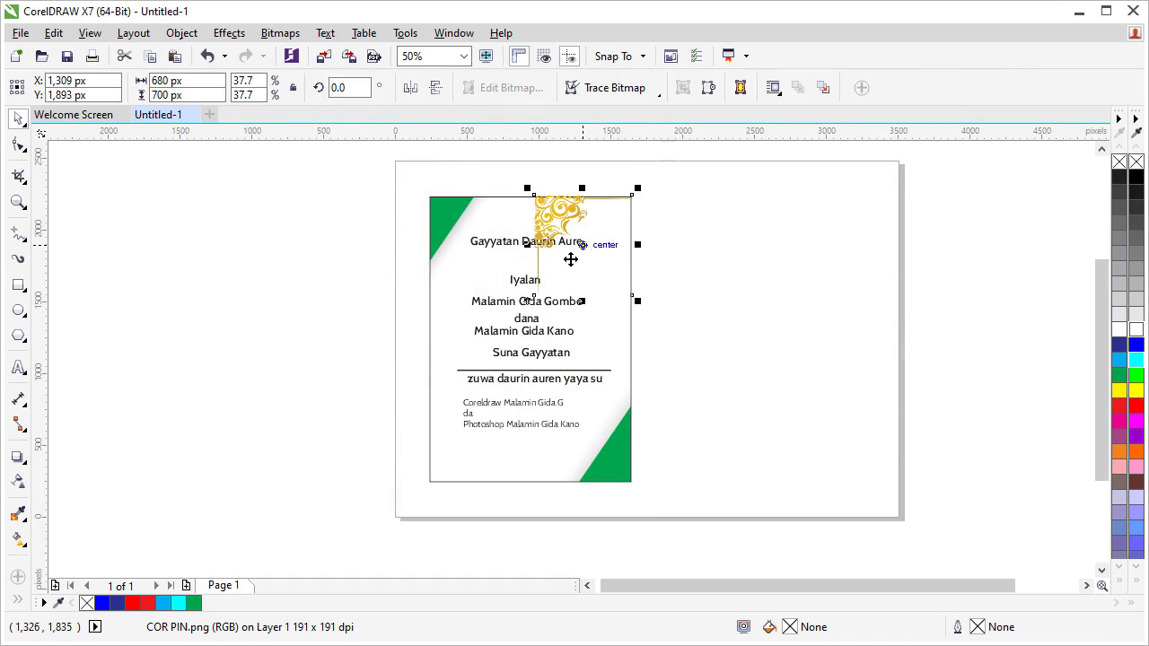
pyautogui.click(410, 88)
pyautogui.moveTo(608, 220); pyautogui.dragTo(600, 228)
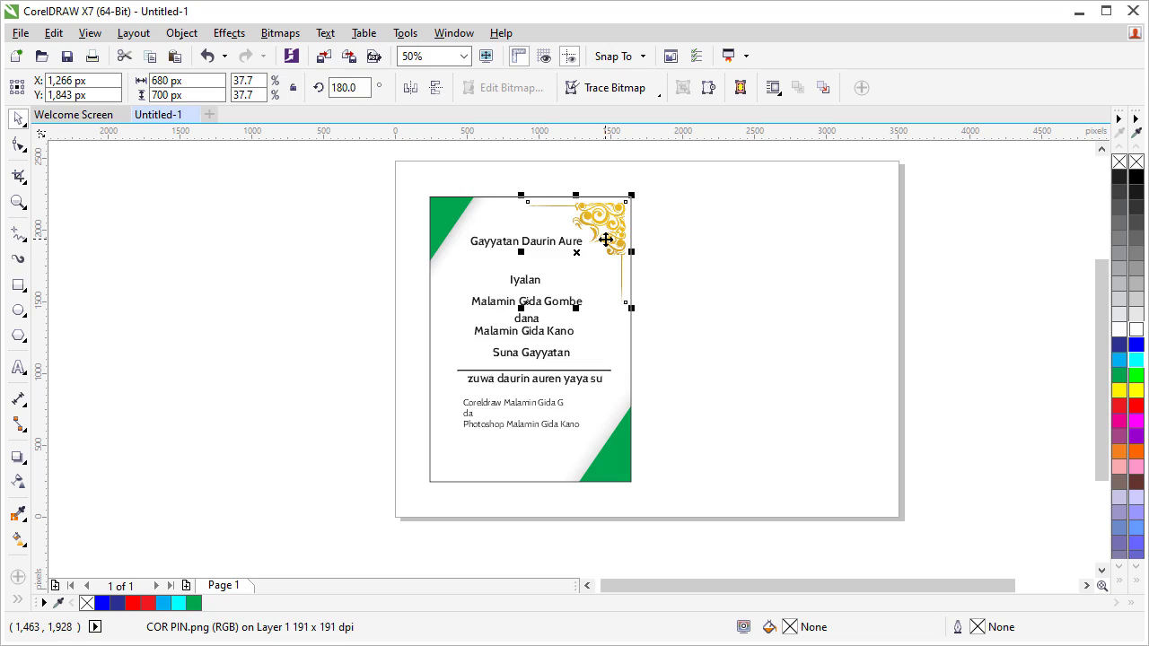
pyautogui.press('Right')
pyautogui.press('Up')
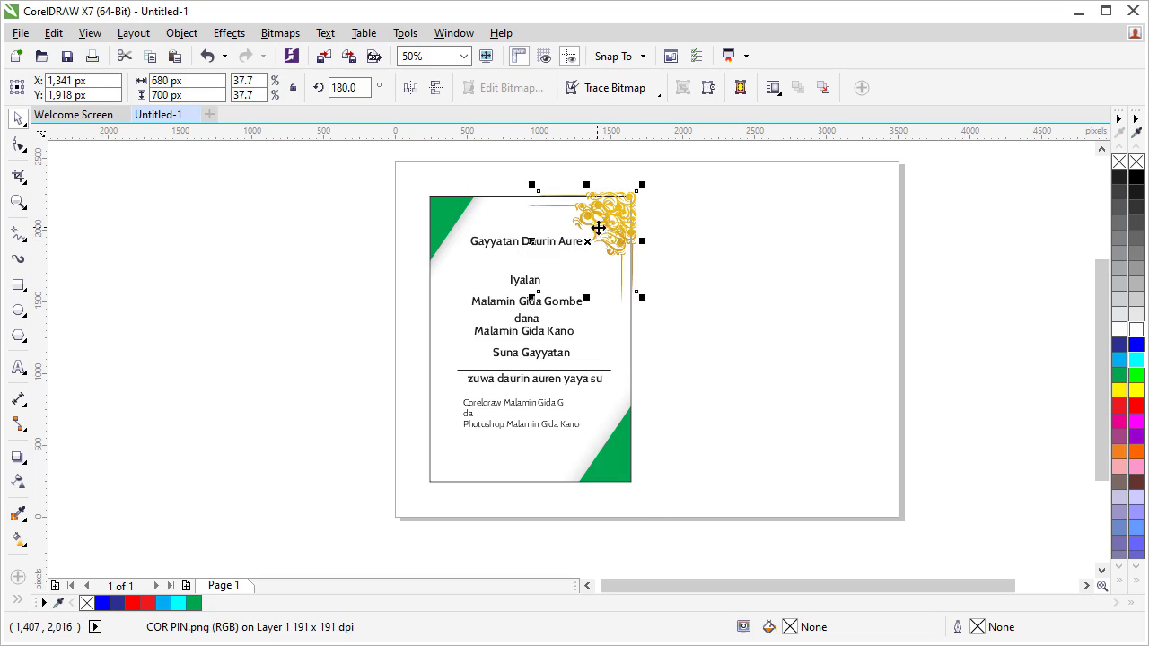
# - Add a copy flipped vertically and horizontally in the card's bottom-left corner
pyautogui.moveTo(605, 221); pyautogui.dragTo(514, 404)
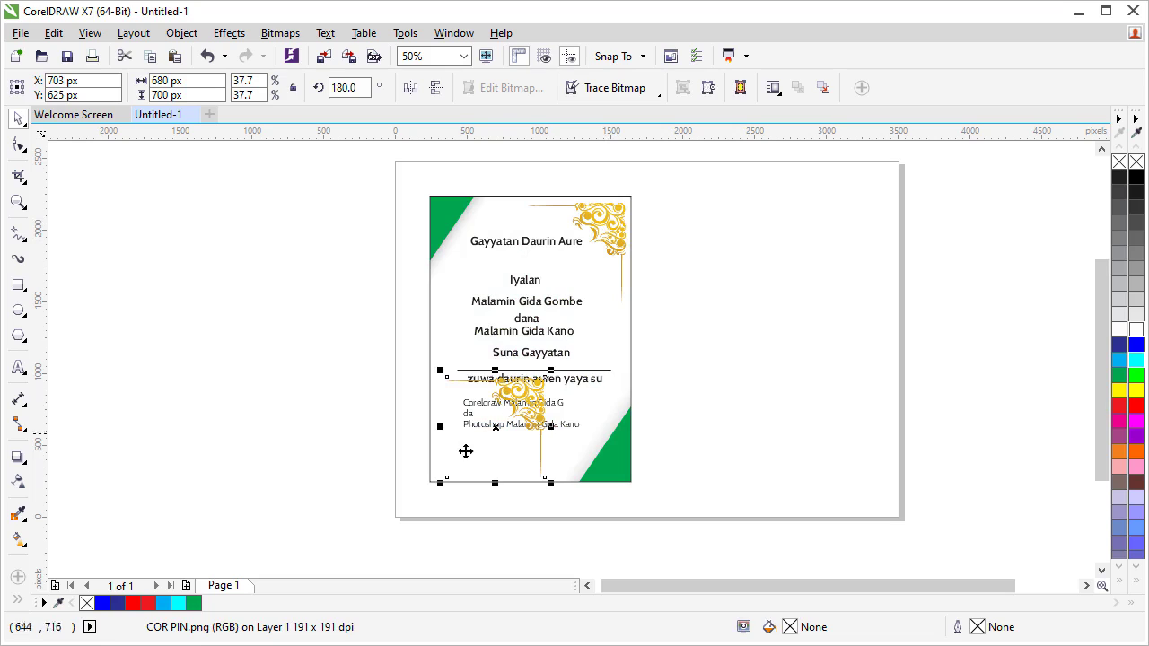
pyautogui.click(435, 87)
pyautogui.click(410, 89)
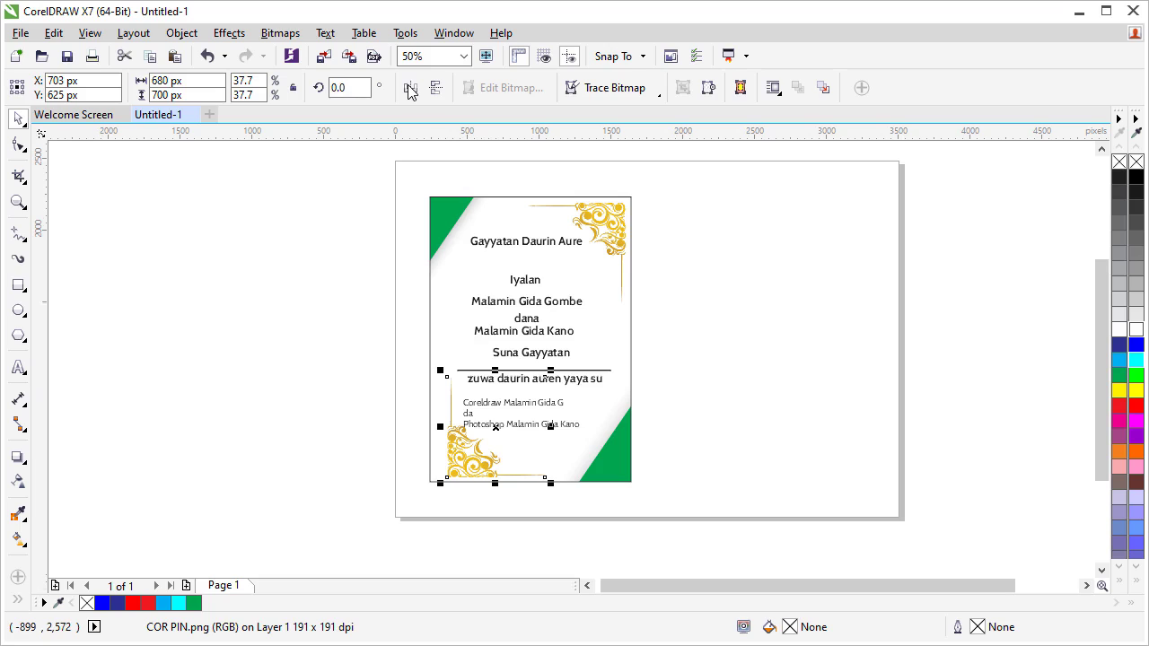
pyautogui.moveTo(480, 460); pyautogui.dragTo(466, 462)
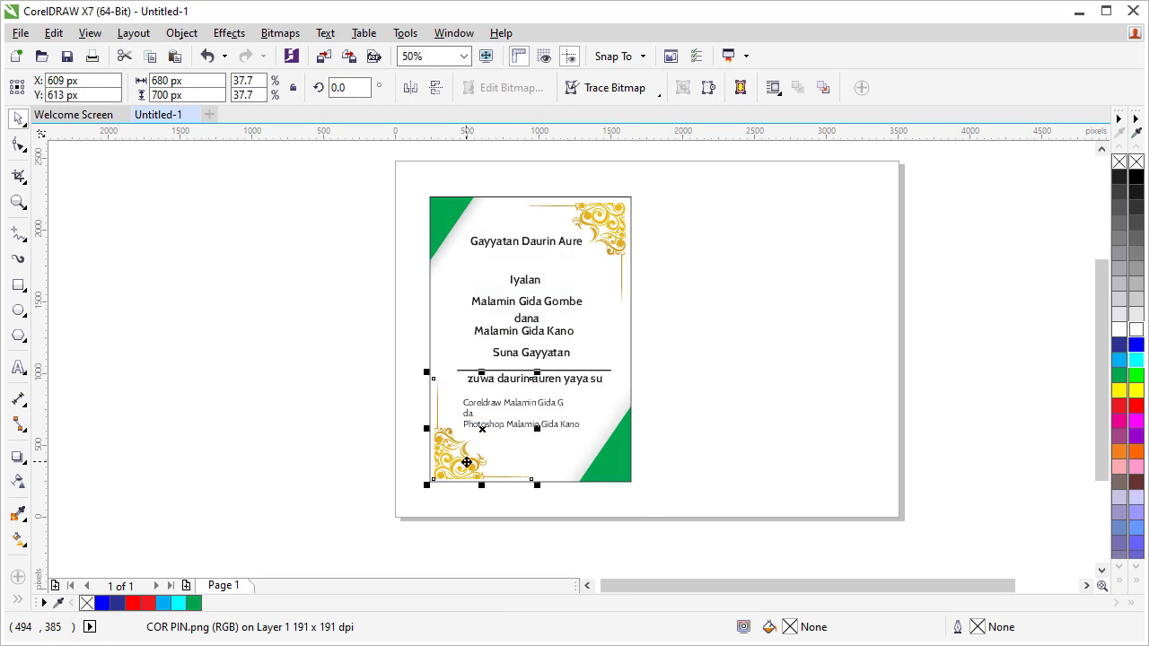
# - Zoom in and move the Gayyatan Daurin Aure title down slightly
pyautogui.click(273, 421)
pyautogui.scroll(2, 503, 466)
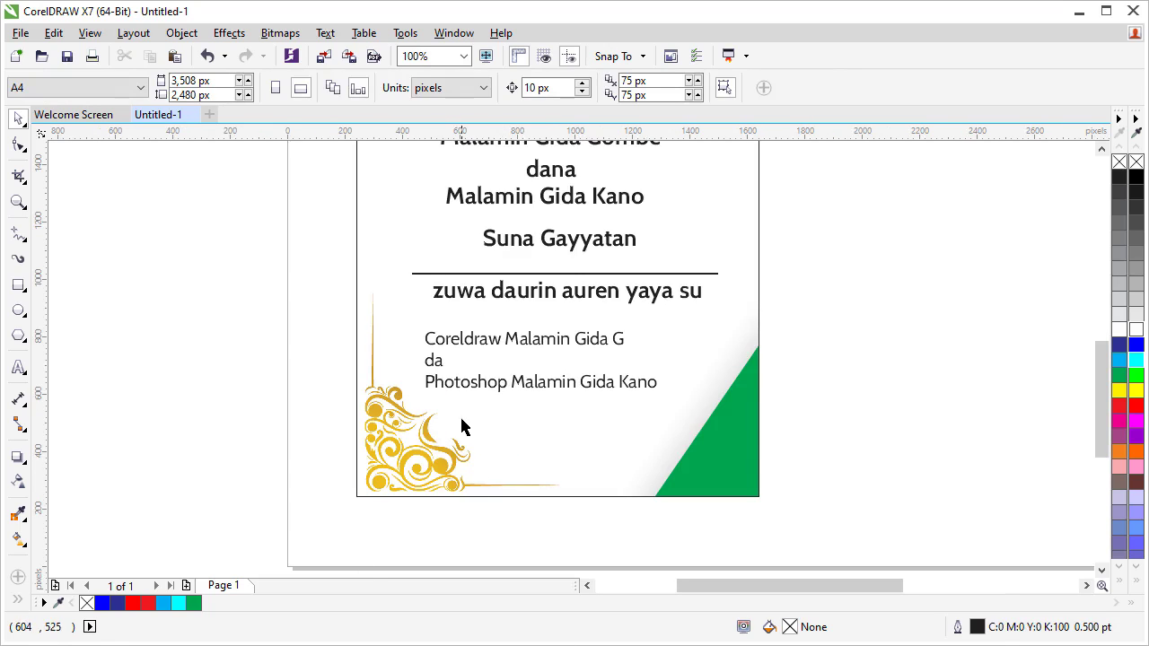
pyautogui.scroll(-2, 459, 422)
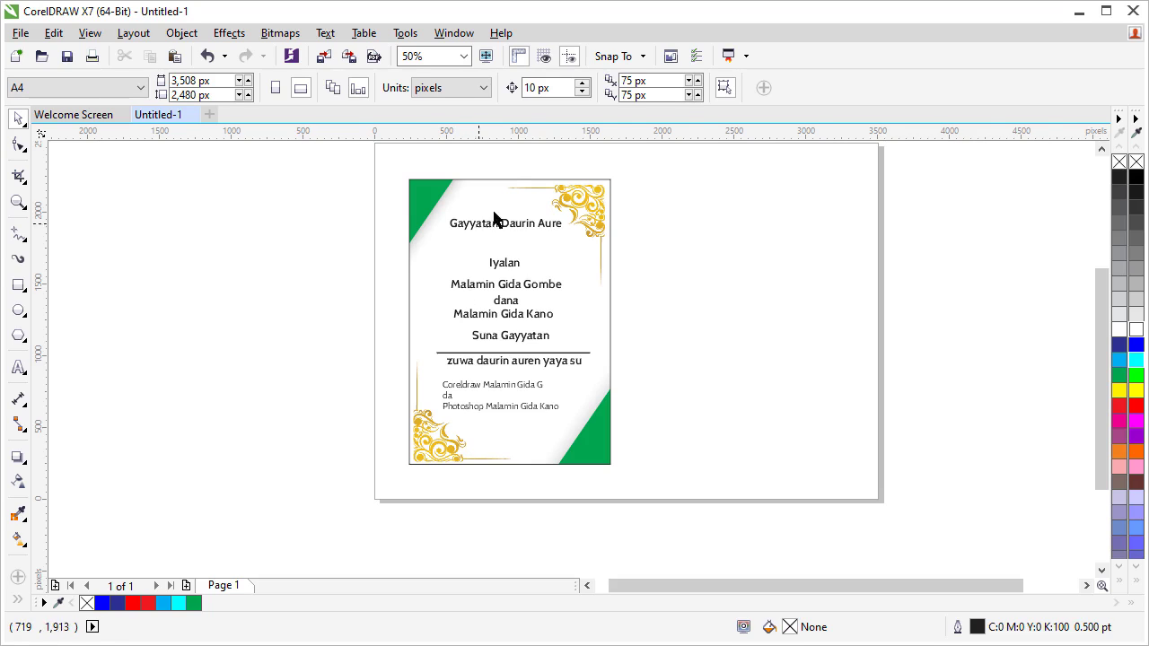
pyautogui.scroll(2, 512, 187)
pyautogui.click(508, 272)
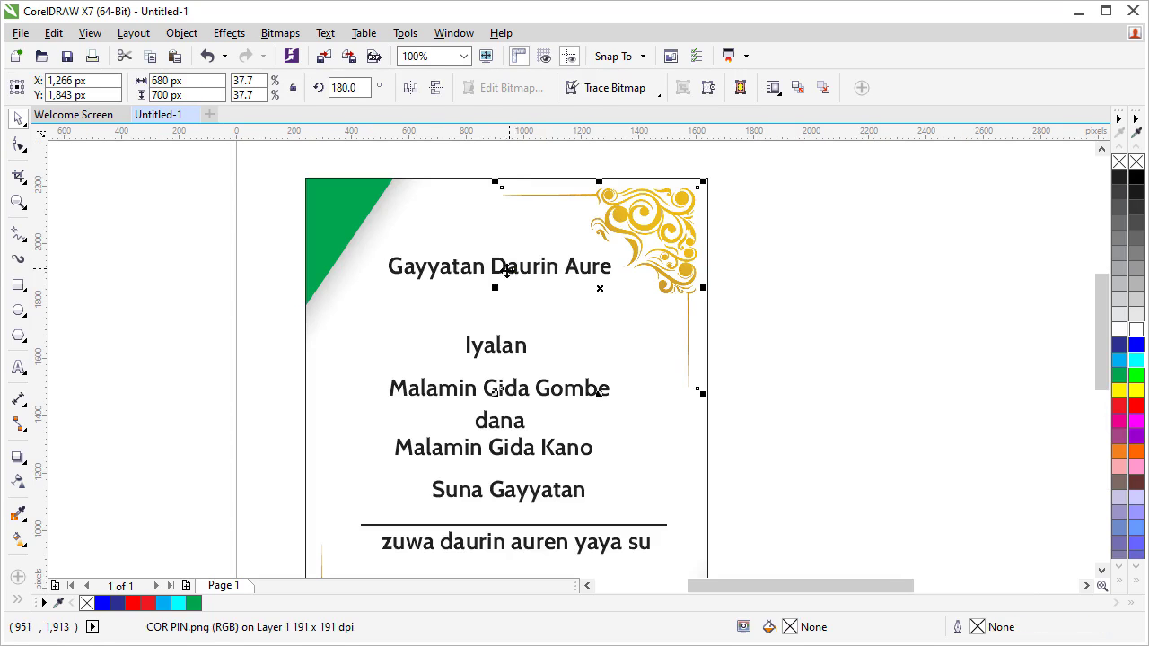
pyautogui.click(478, 281)
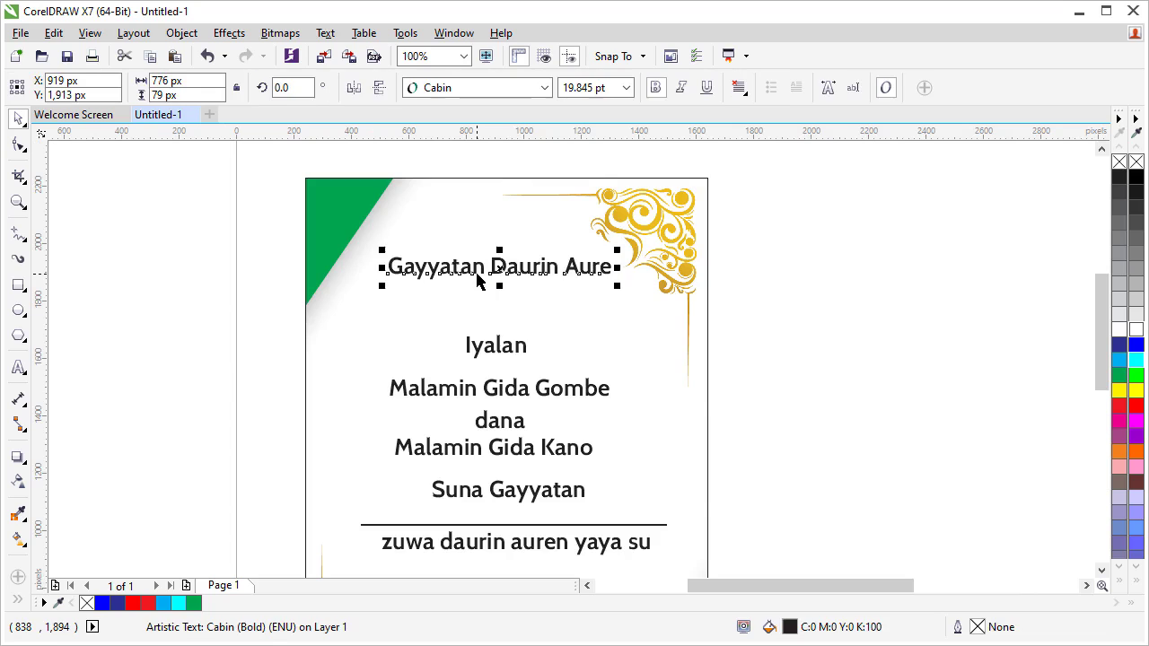
pyautogui.moveTo(498, 272); pyautogui.dragTo(505, 291)
pyautogui.click(161, 325)
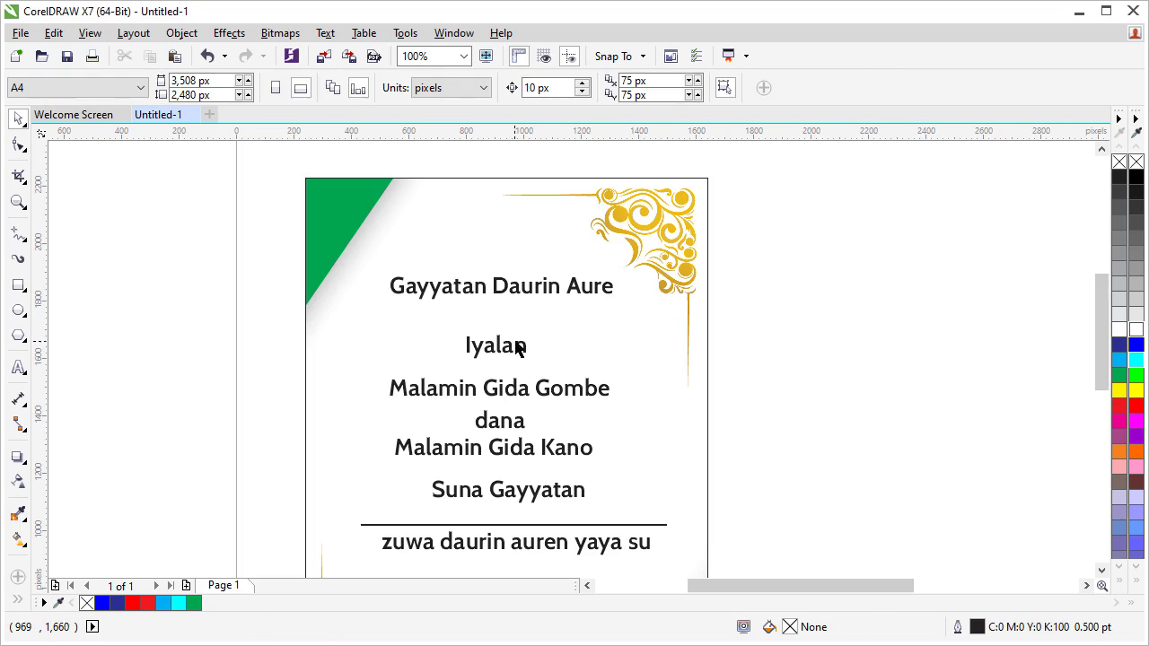
# - Move Iyalan, Malamin Gida Gombe, dana and Malamin Gida Kano up to close the gaps
pyautogui.click(512, 346)
pyautogui.click(478, 352)
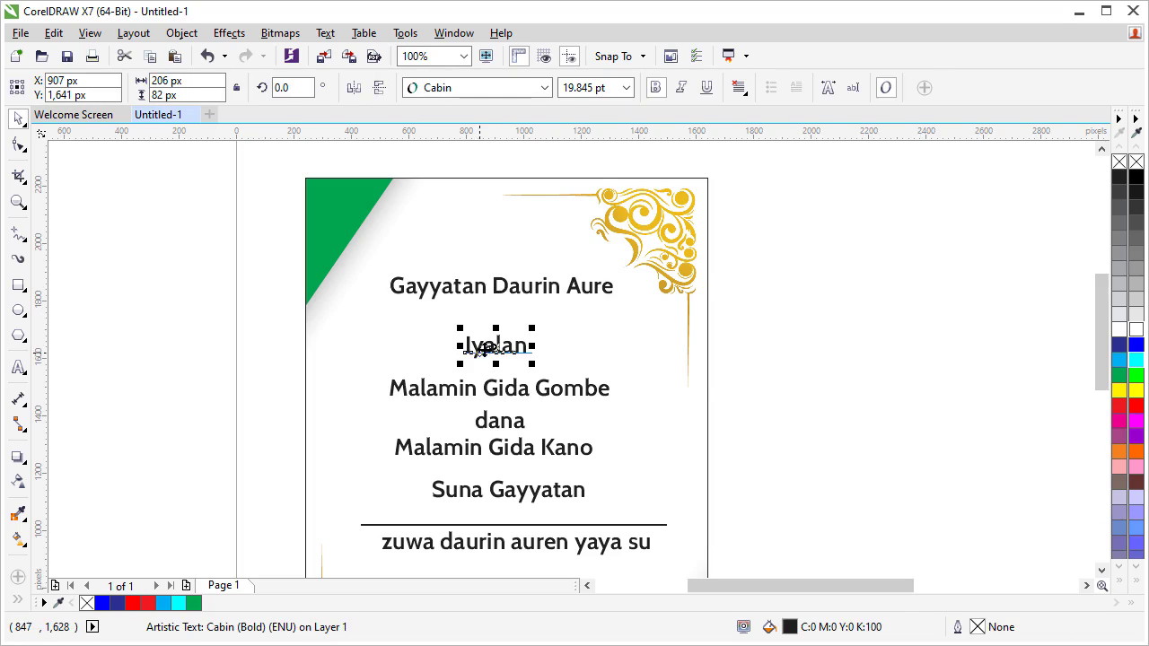
pyautogui.moveTo(496, 348); pyautogui.dragTo(501, 327)
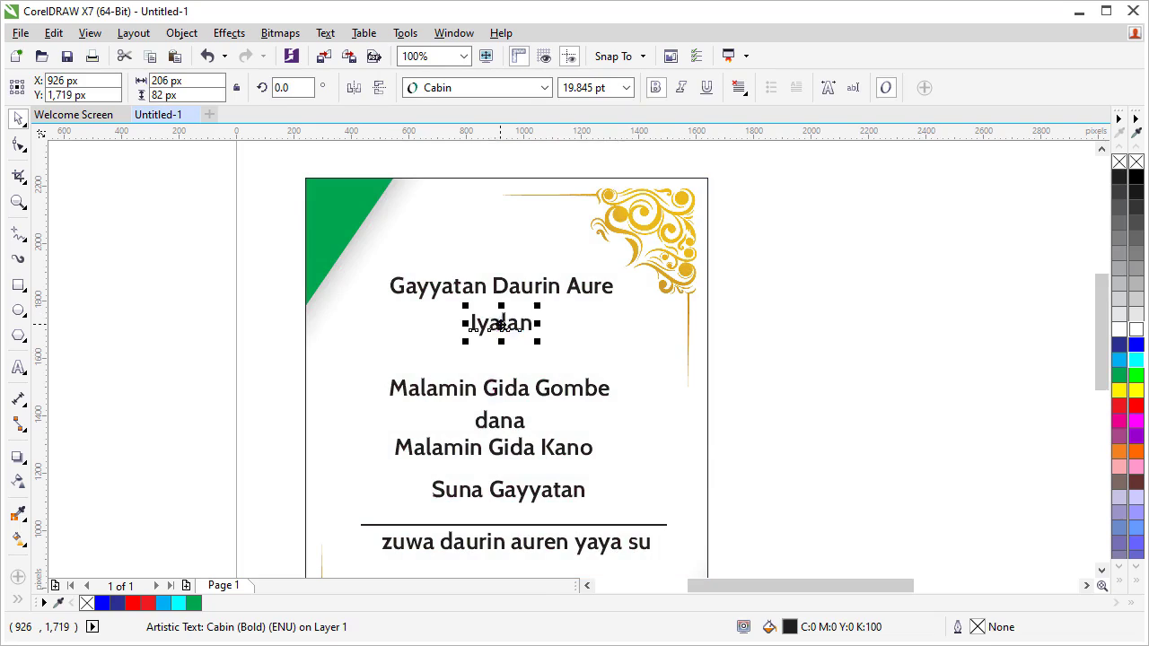
pyautogui.click(496, 397)
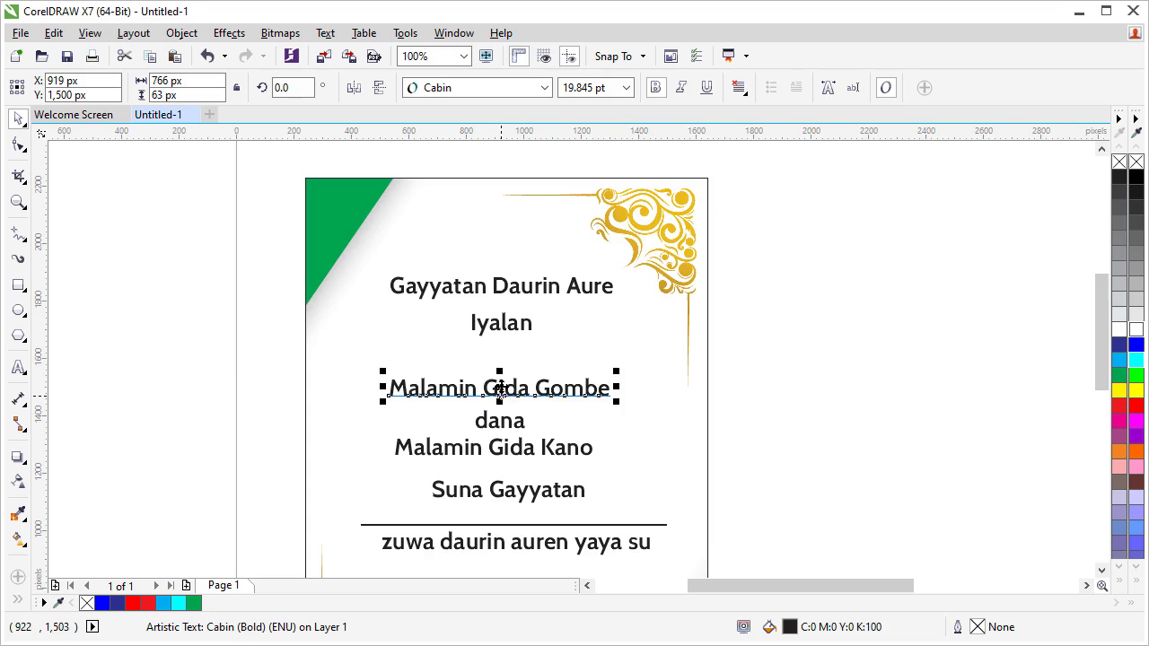
pyautogui.moveTo(500, 388); pyautogui.dragTo(502, 363)
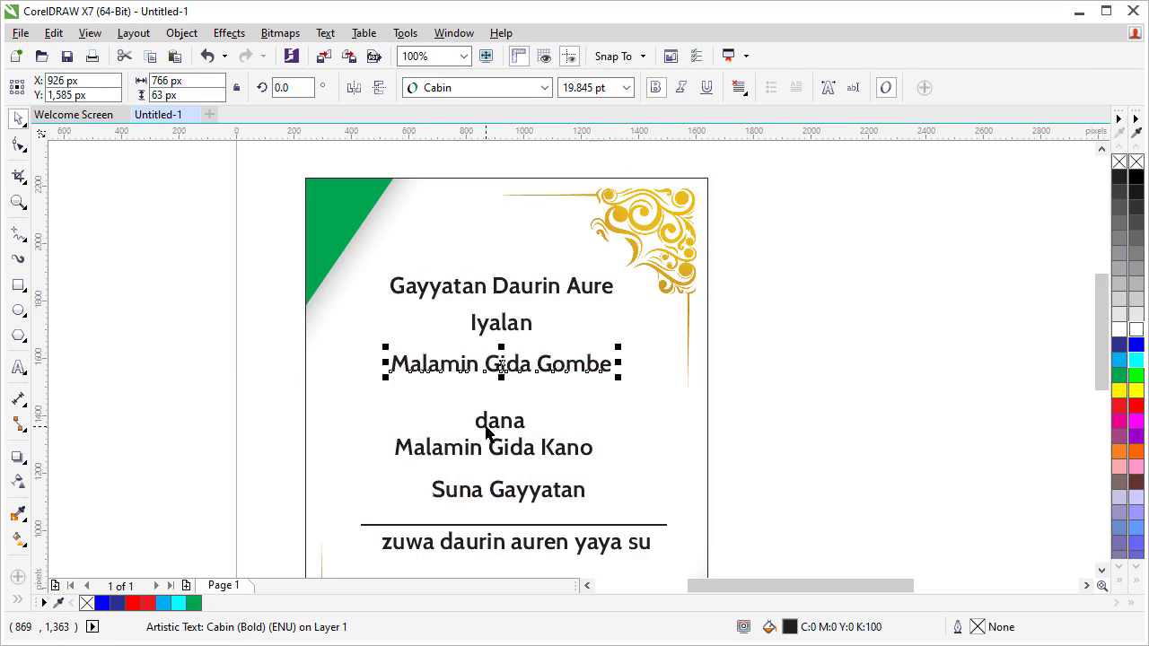
pyautogui.click(493, 423)
pyautogui.moveTo(493, 423); pyautogui.dragTo(489, 404)
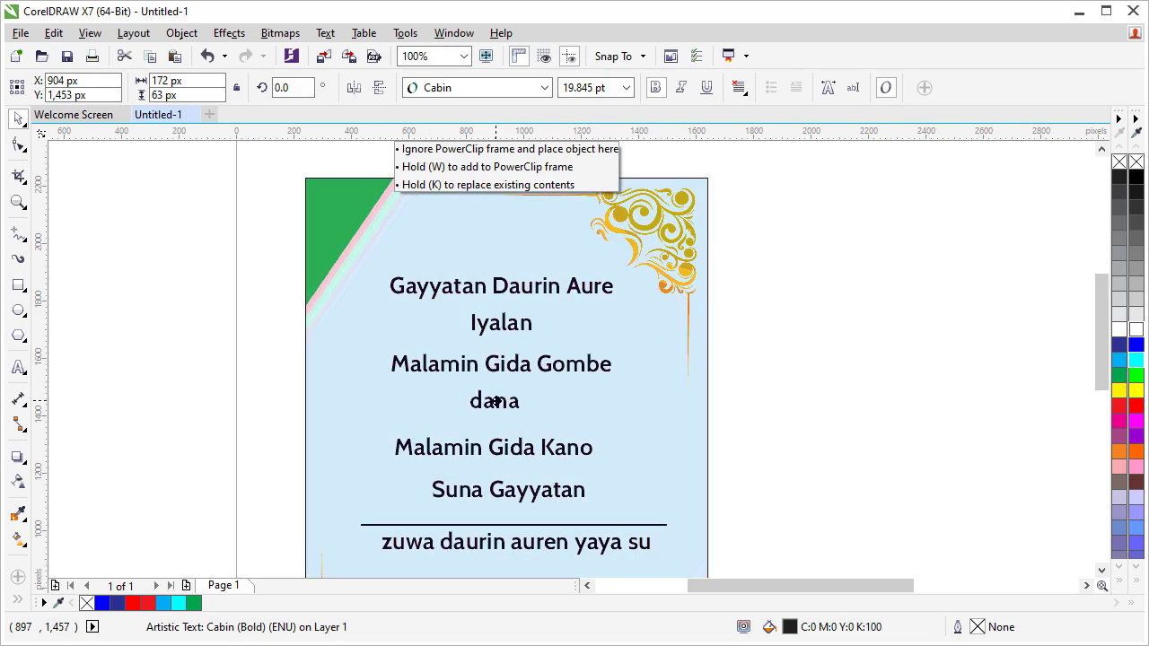
pyautogui.click(500, 457)
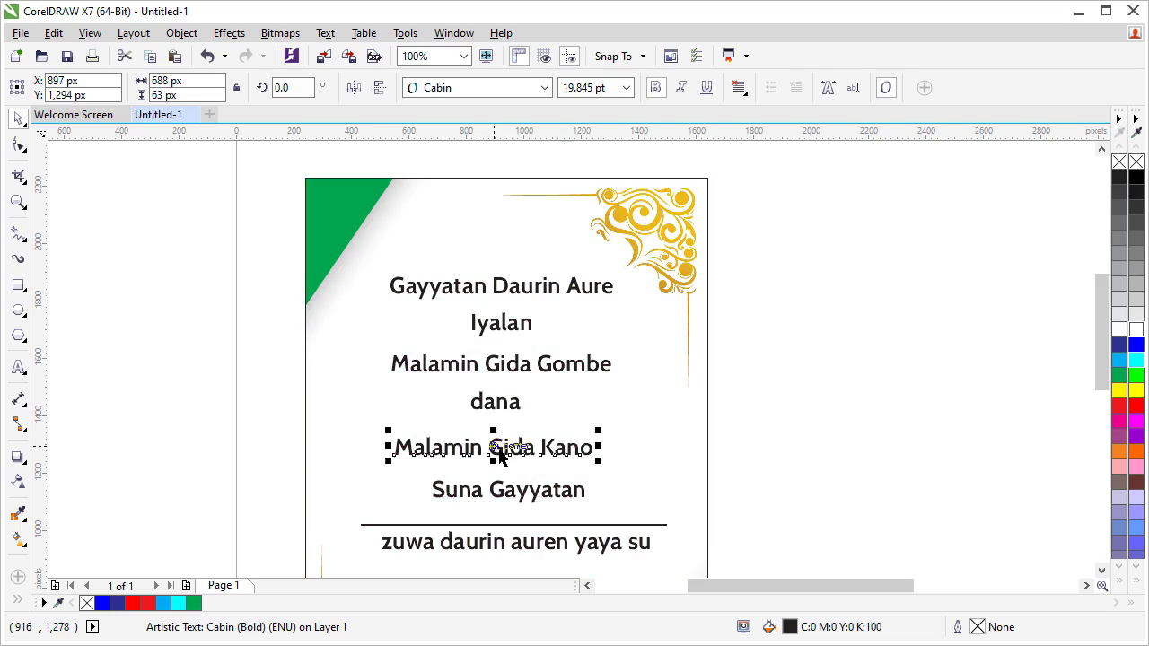
pyautogui.moveTo(494, 445); pyautogui.dragTo(494, 430)
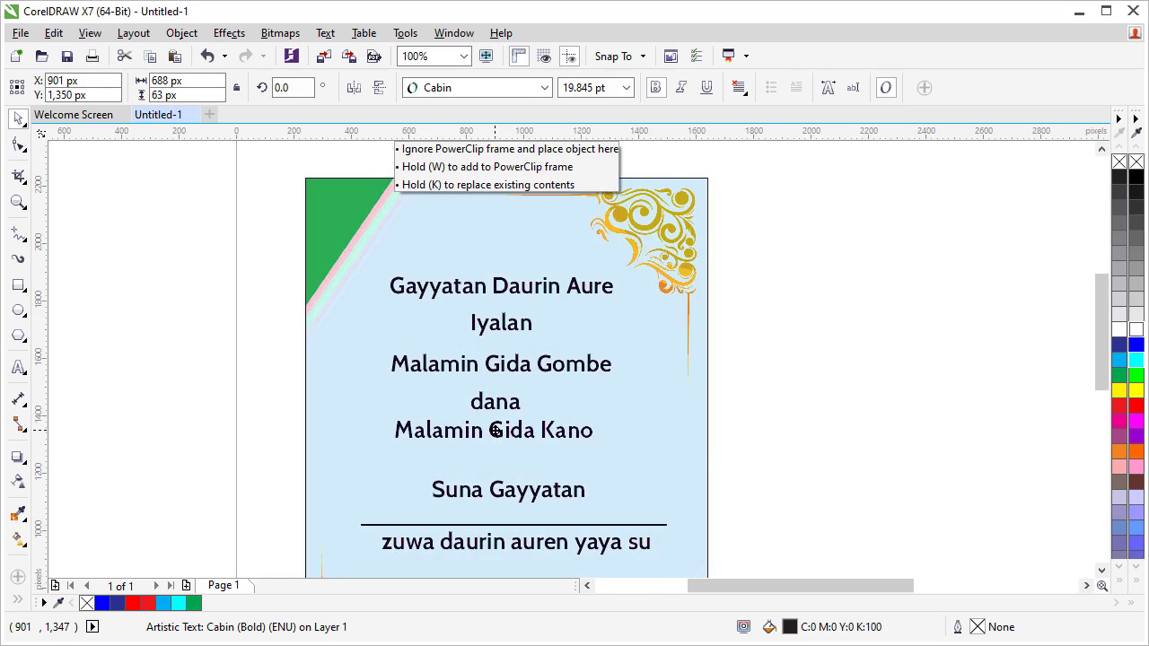
pyautogui.click(220, 339)
# - Centre Malamin Gida Gombe, dana and Malamin Gida Kano, then distribute their vertical spacing evenly
pyautogui.moveTo(206, 344); pyautogui.dragTo(576, 391)
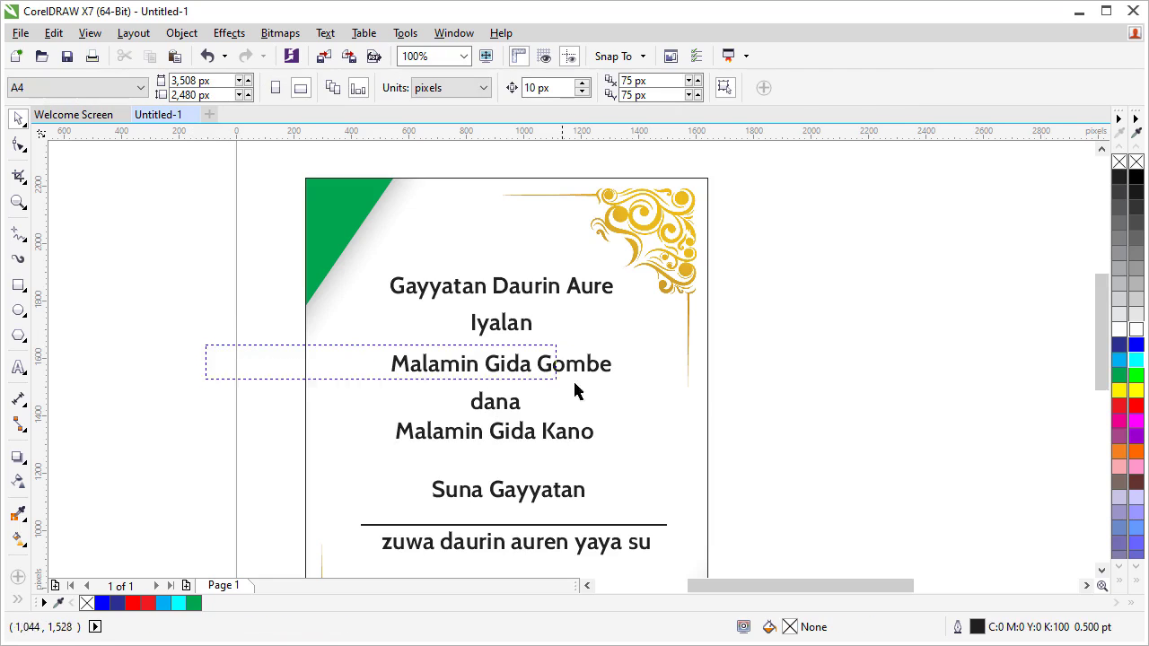
pyautogui.moveTo(772, 459); pyautogui.dragTo(773, 459)
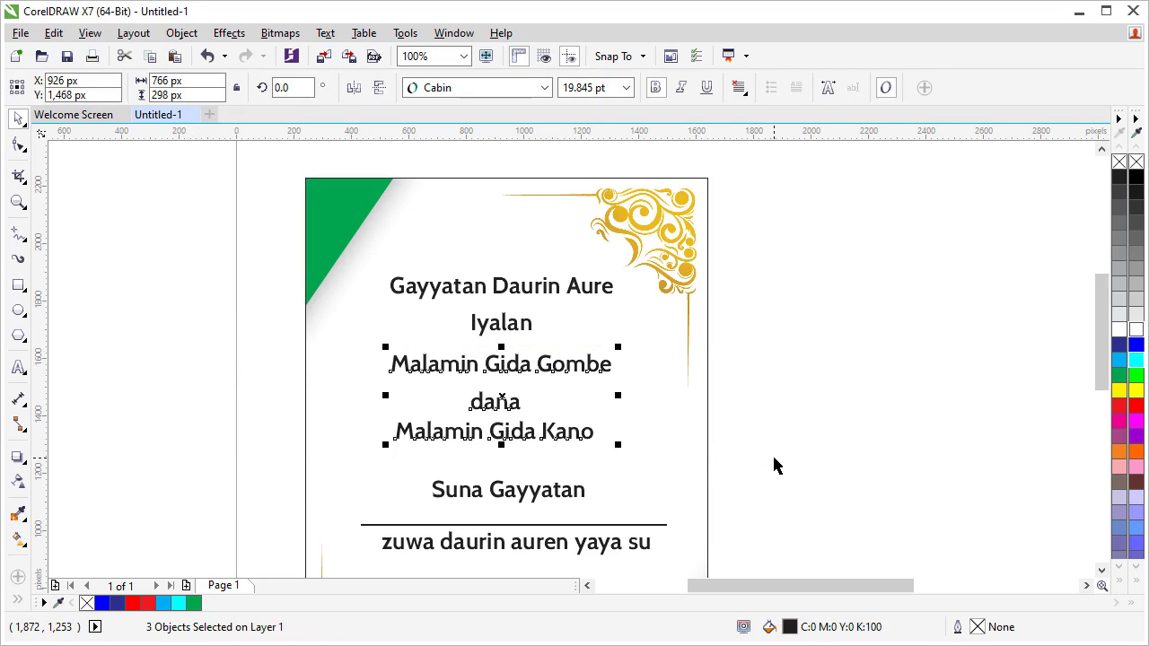
pyautogui.press('c')
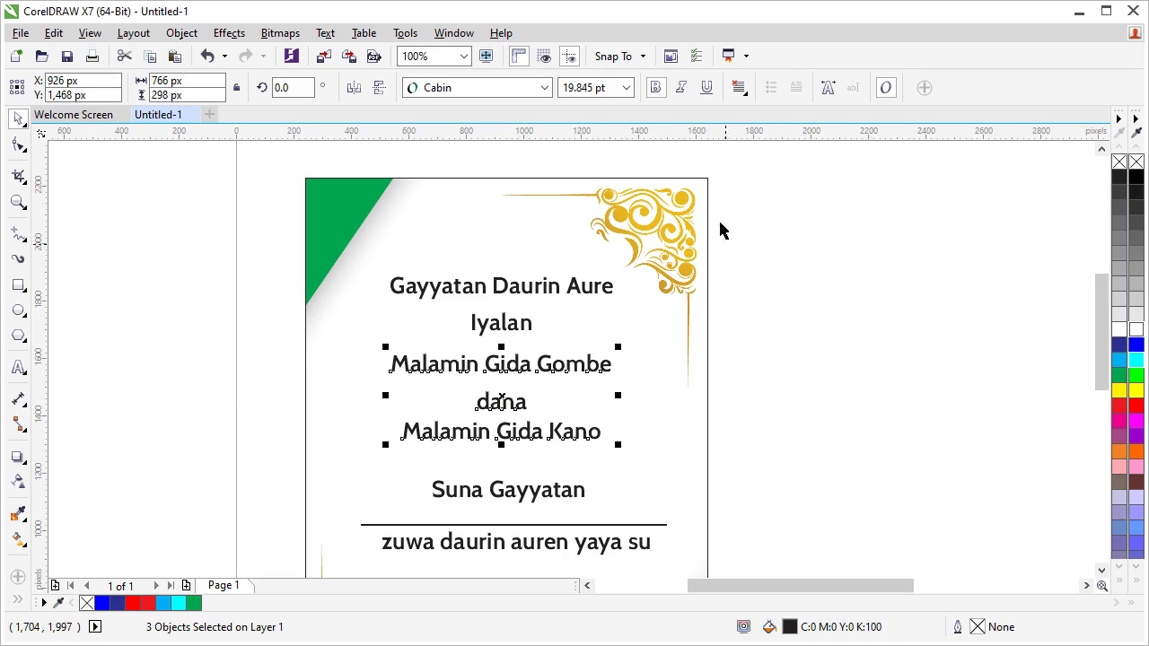
pyautogui.click(461, 33)
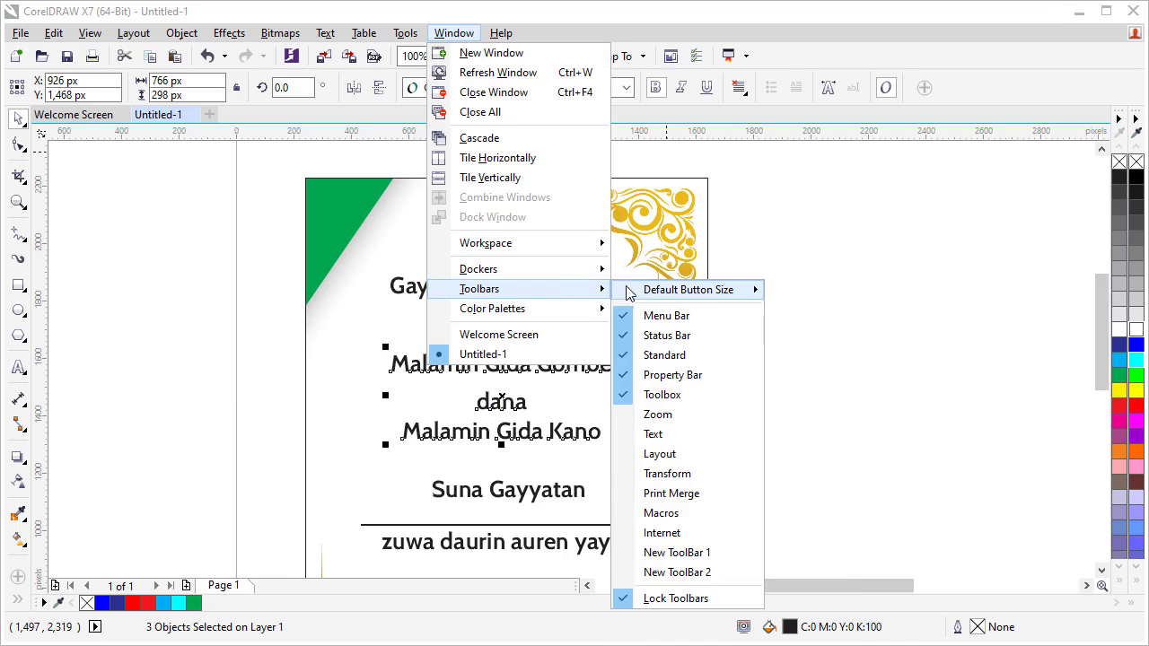
pyautogui.moveTo(503, 270)
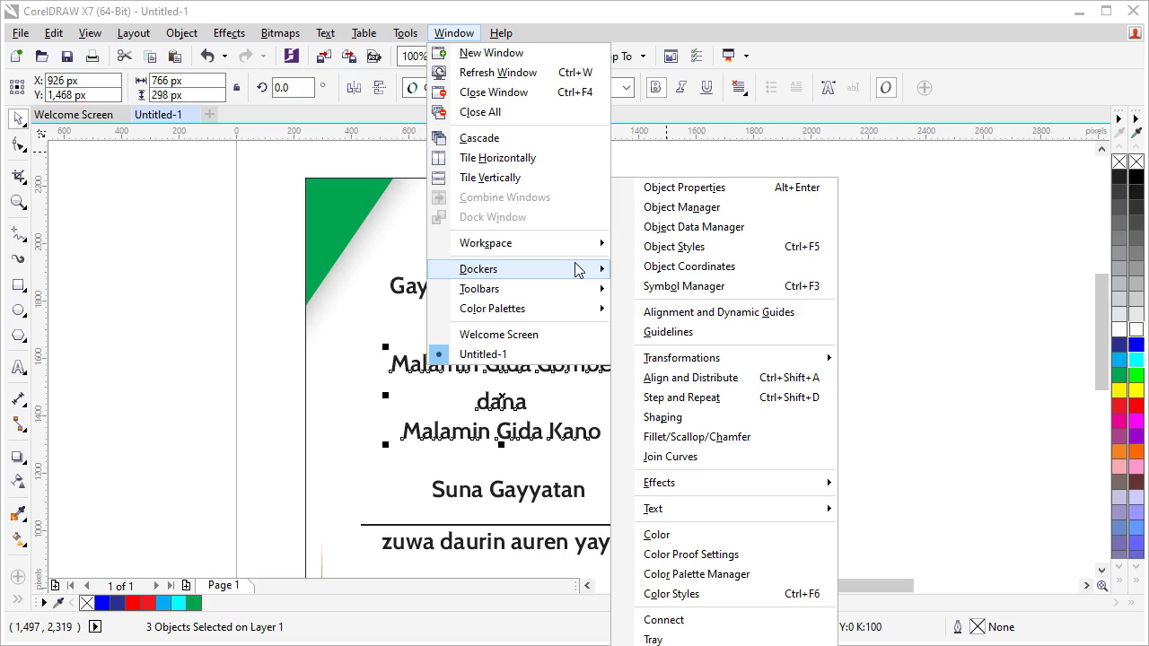
pyautogui.click(671, 377)
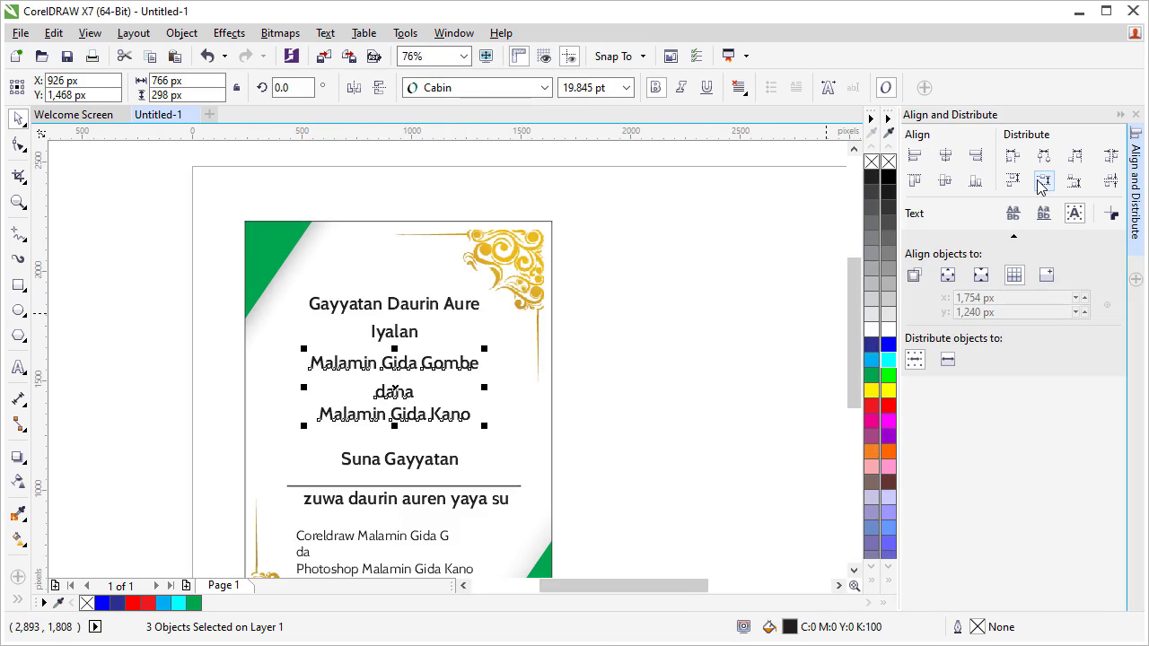
pyautogui.click(1043, 181)
pyautogui.click(135, 396)
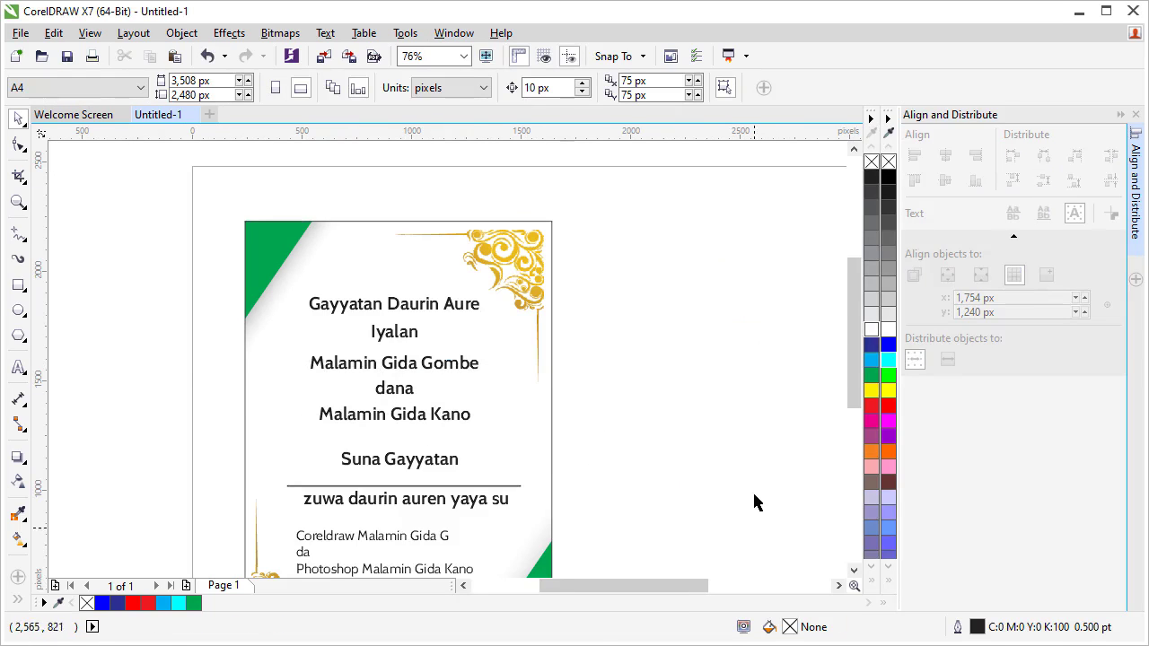
pyautogui.click(854, 569)
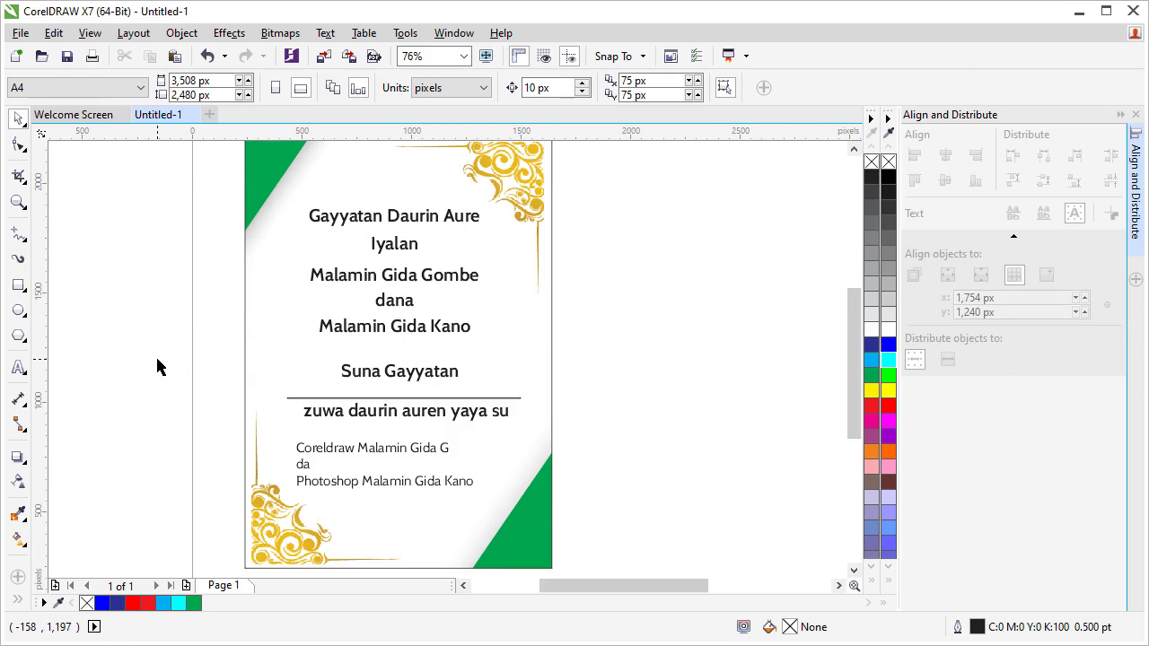
# - Import DIVIDER 3.png from the KAYAN ALATU folder
pyautogui.hotkey('ctrl', 'i')
pyautogui.moveTo(978, 253); pyautogui.dragTo(978, 361)
pyautogui.doubleClick(513, 305)
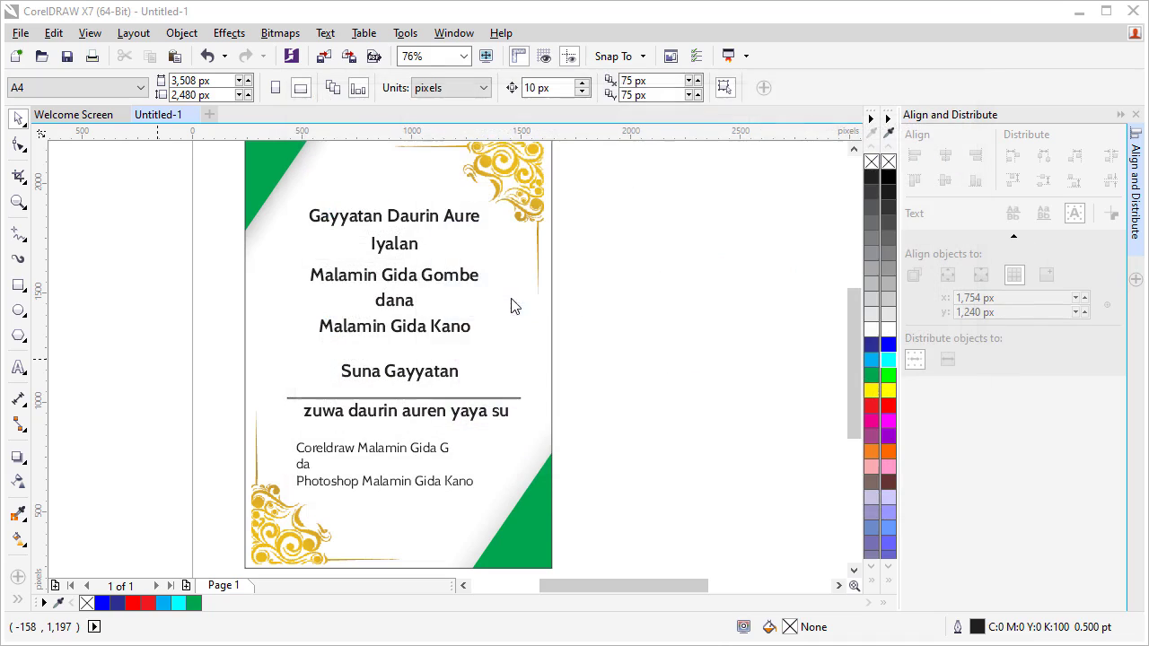
# - Place the divider under the title, raise the title slightly, and nudge the divider up and right
pyautogui.moveTo(323, 232); pyautogui.dragTo(455, 246)
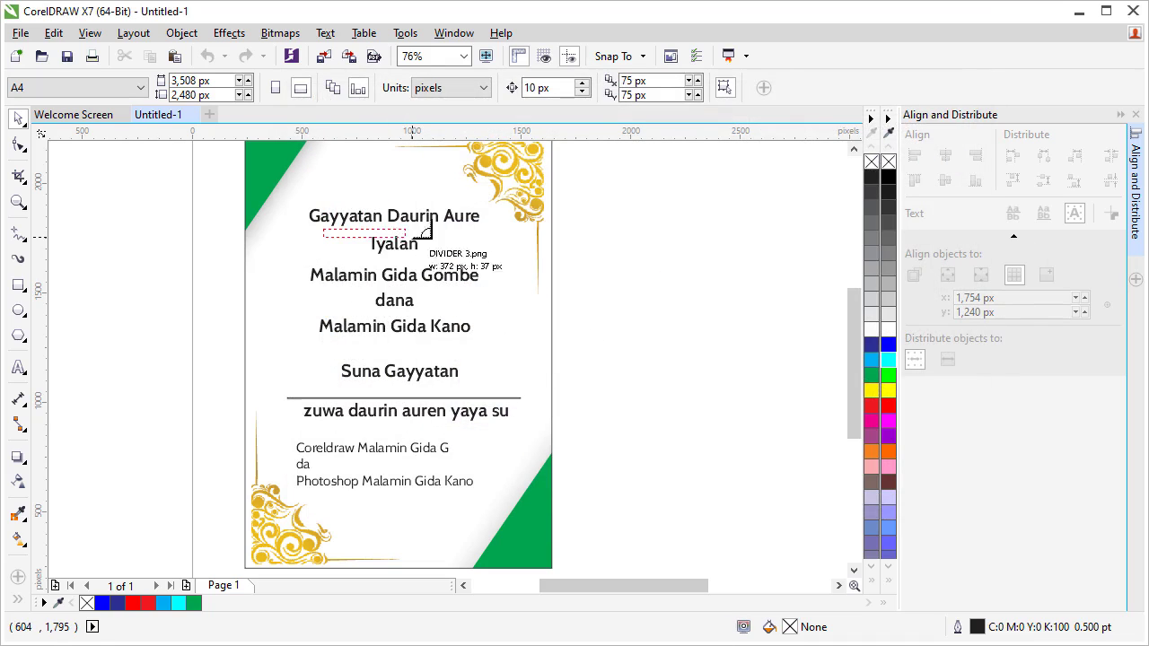
pyautogui.scroll(2, 348, 202)
pyautogui.scroll(2, 348, 203)
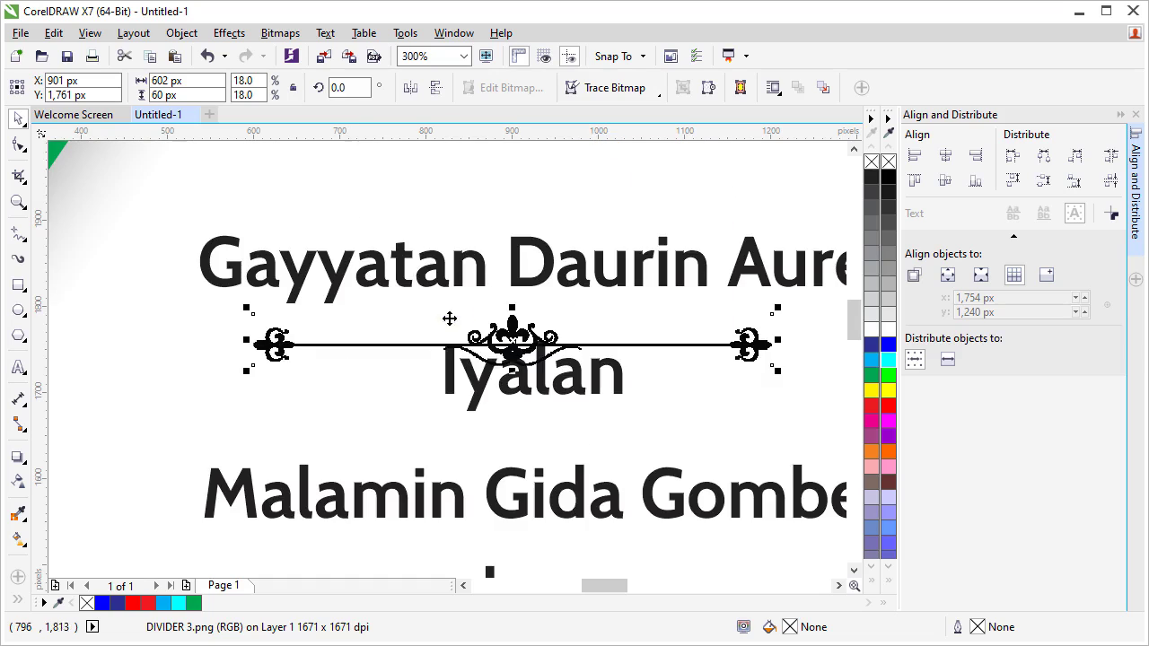
pyautogui.moveTo(525, 360); pyautogui.dragTo(541, 321)
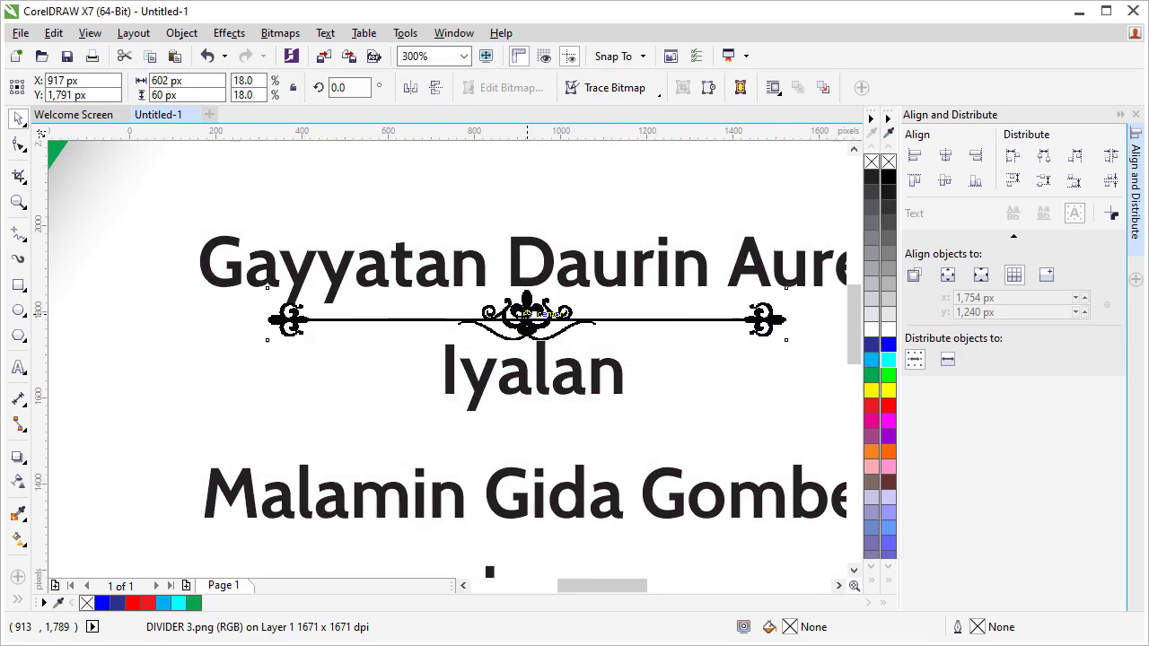
pyautogui.scroll(-2, 527, 311)
pyautogui.click(531, 287)
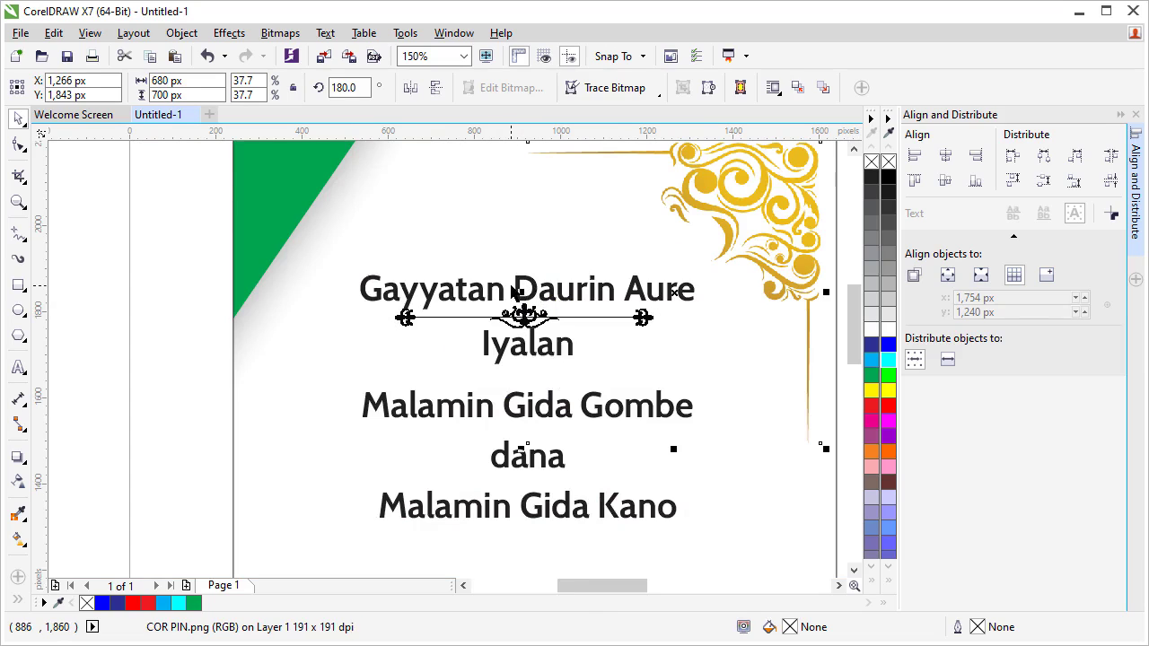
pyautogui.click(500, 294)
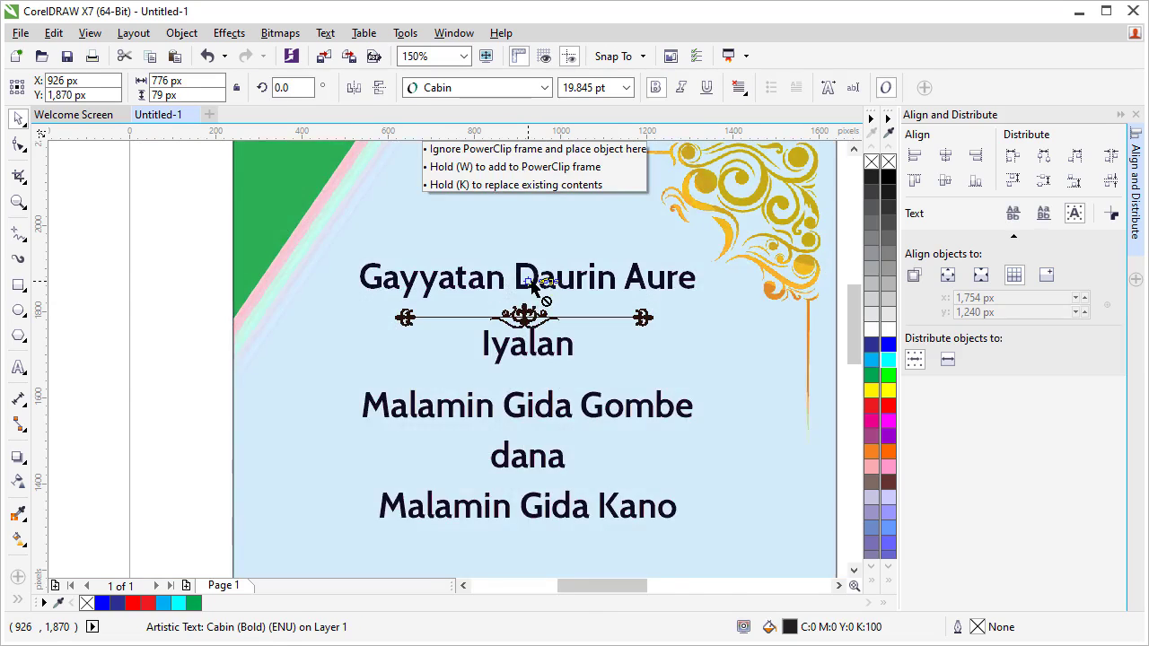
pyautogui.moveTo(526, 293); pyautogui.dragTo(526, 281)
pyautogui.click(527, 328)
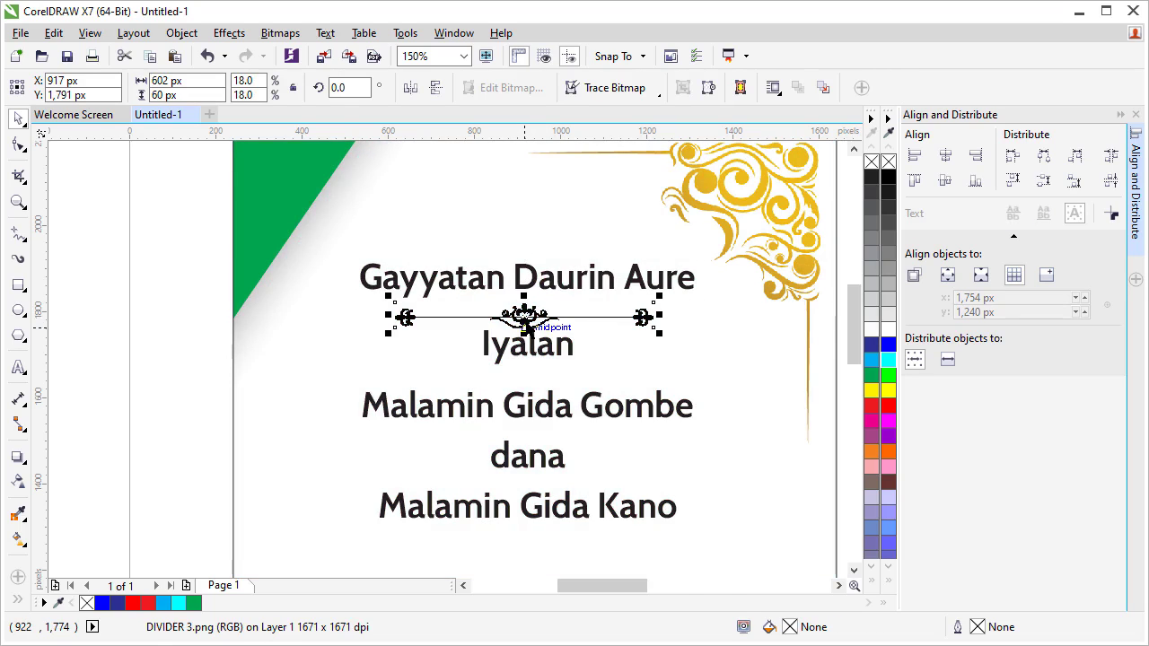
pyautogui.press('Up')
pyautogui.press('Up')
pyautogui.press('Up')
pyautogui.press('Right')
pyautogui.press('Right')
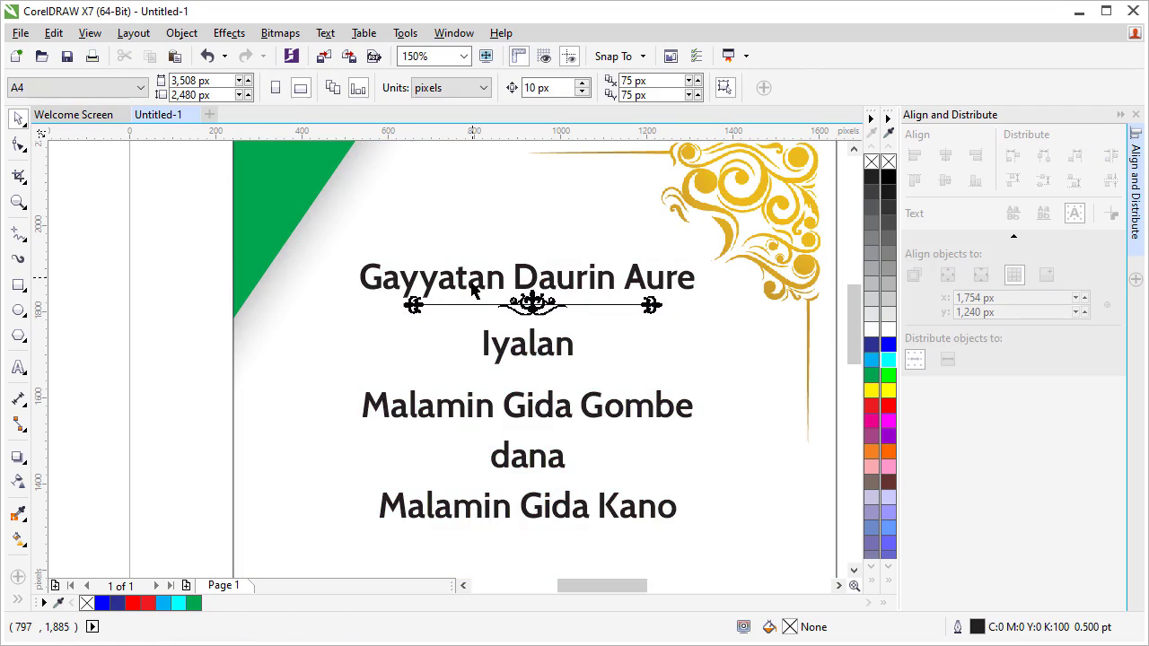
# - Centre the title horizontally on the card and nudge the divider down slightly beneath it
pyautogui.click(472, 291)
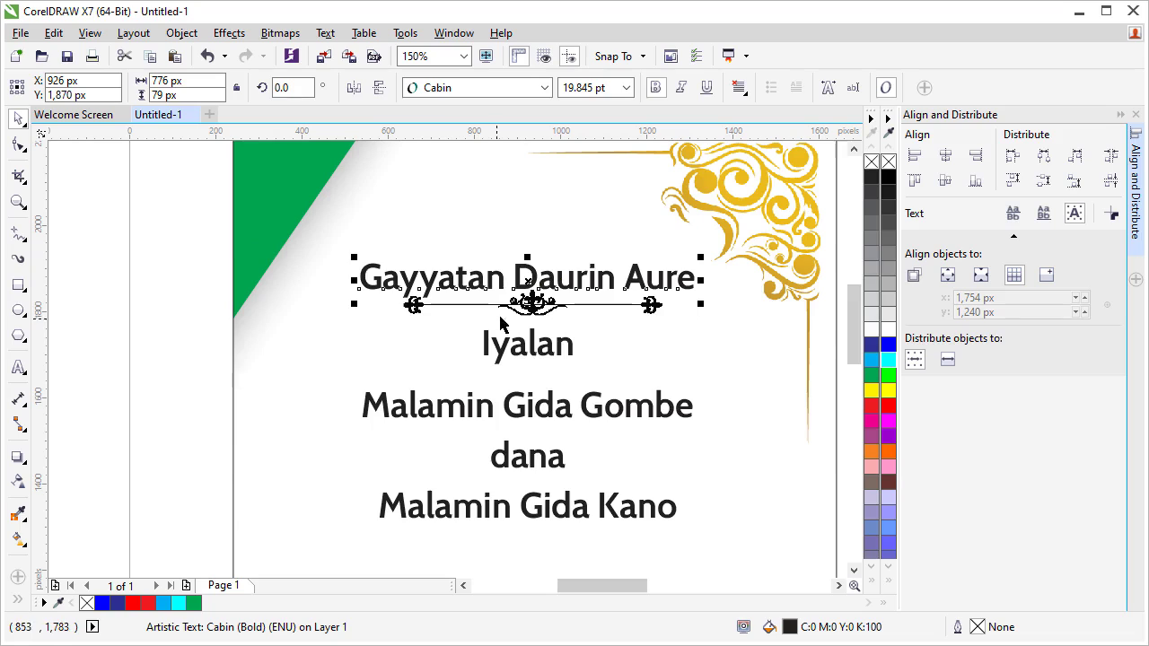
pyautogui.keyDown('shift'); pyautogui.click(259, 440); pyautogui.keyUp('shift')
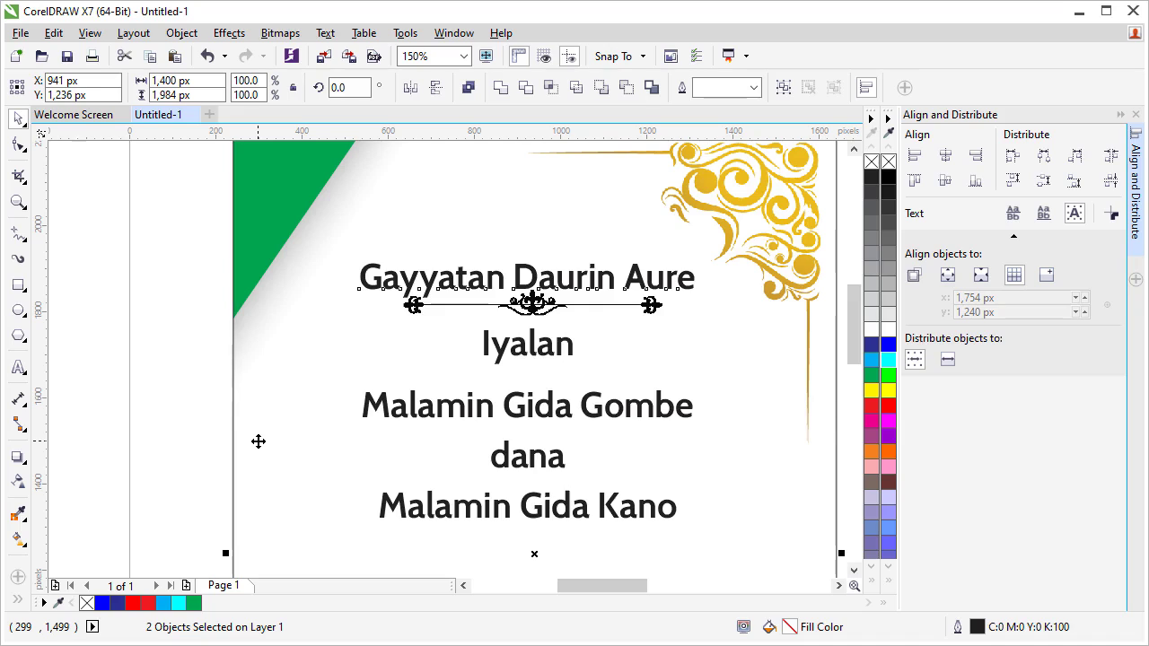
pyautogui.press('c')
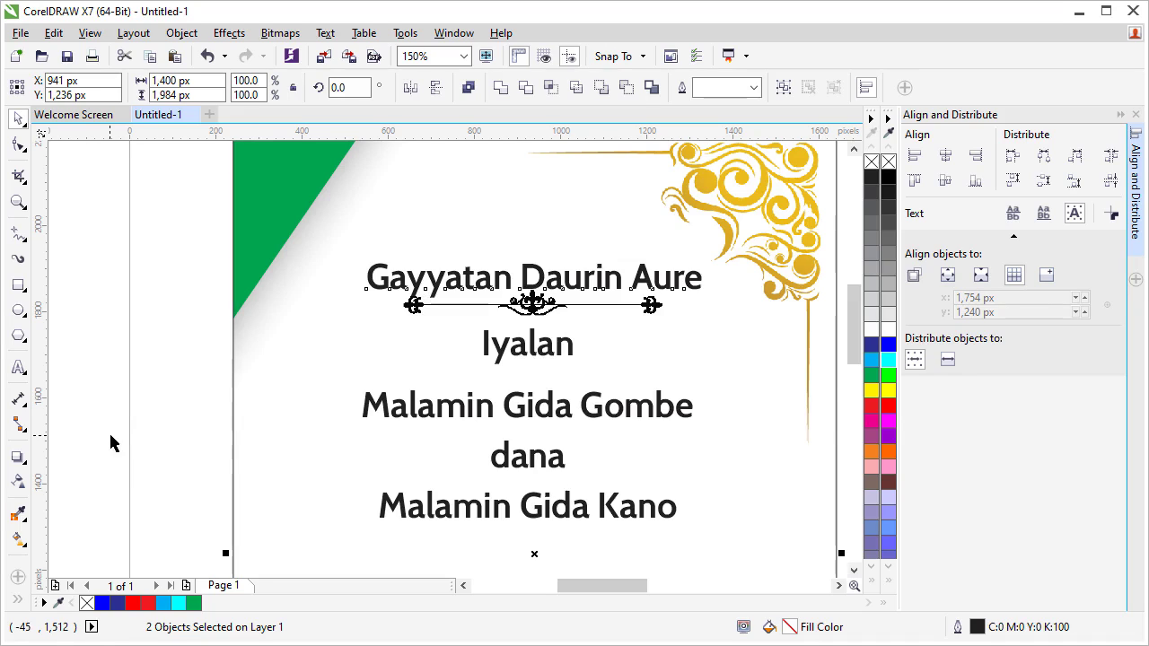
pyautogui.click(135, 437)
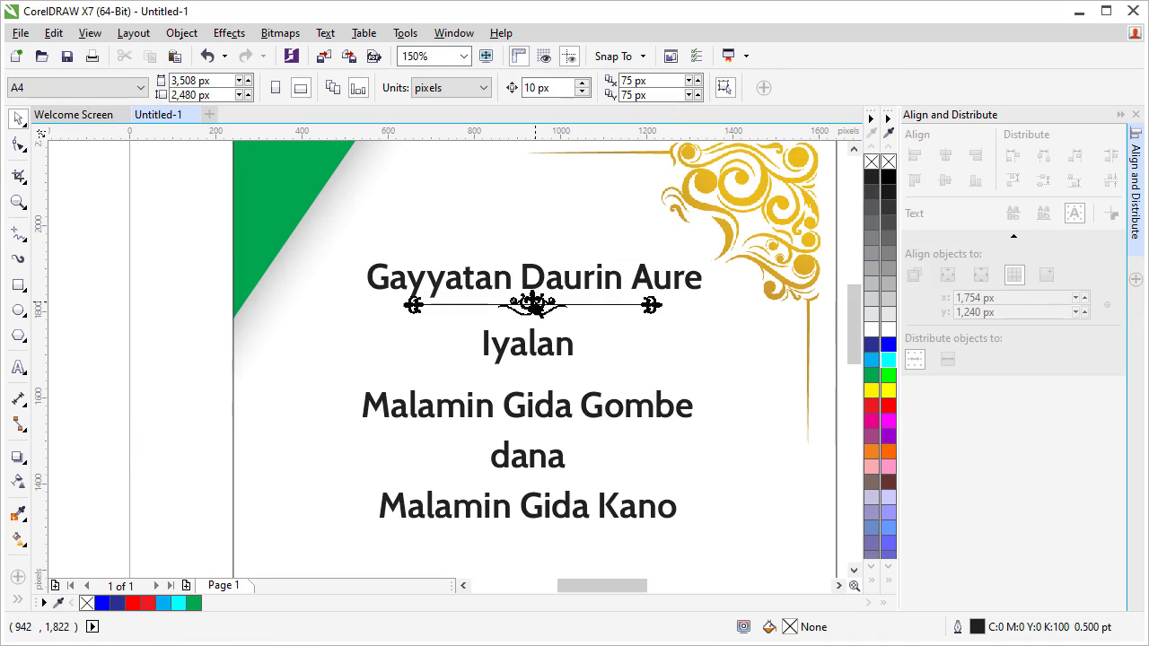
pyautogui.click(535, 305)
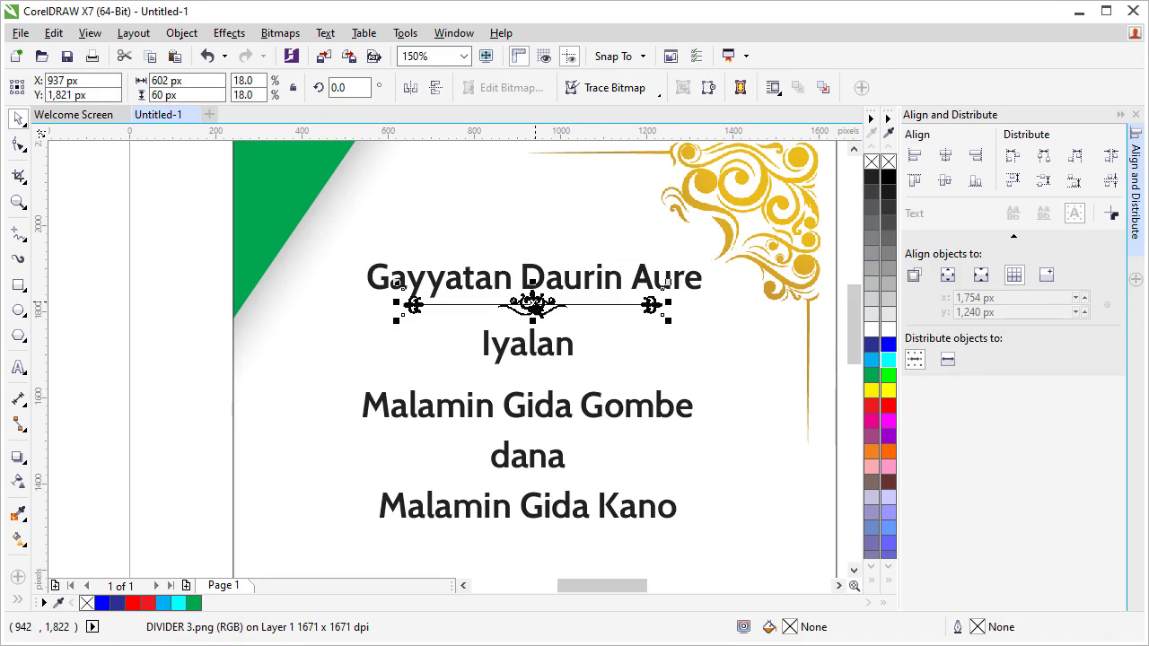
pyautogui.keyDown('shift'); pyautogui.click(368, 284); pyautogui.keyUp('shift')
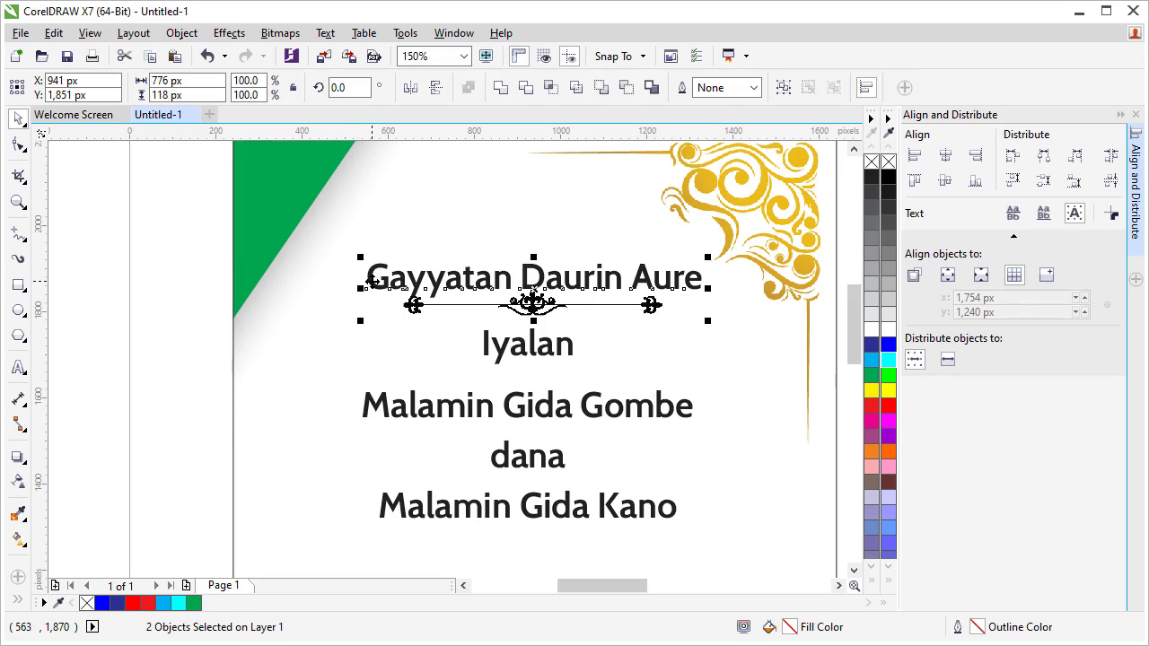
pyautogui.click(210, 404)
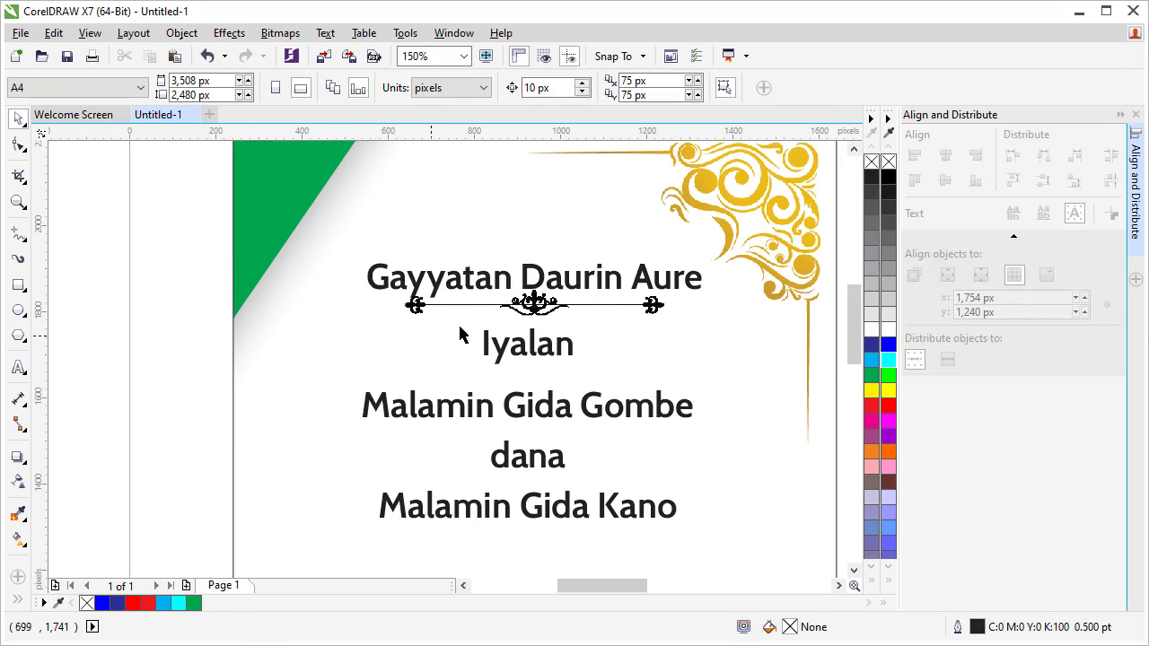
pyautogui.click(533, 313)
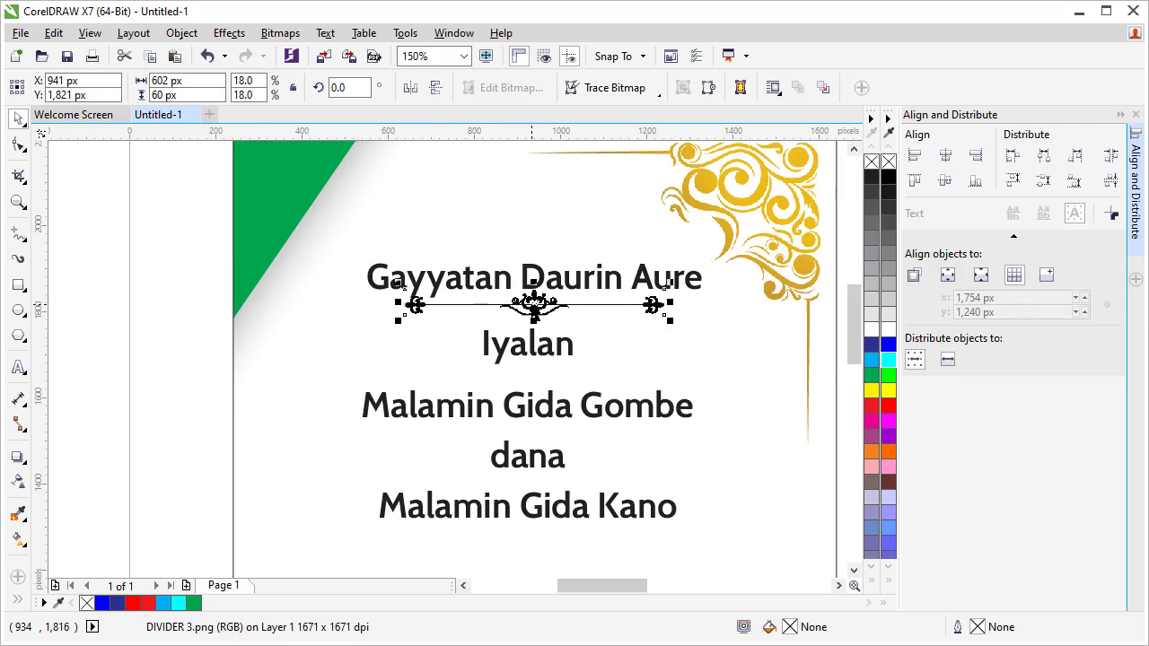
pyautogui.press('Down')
pyautogui.click(205, 436)
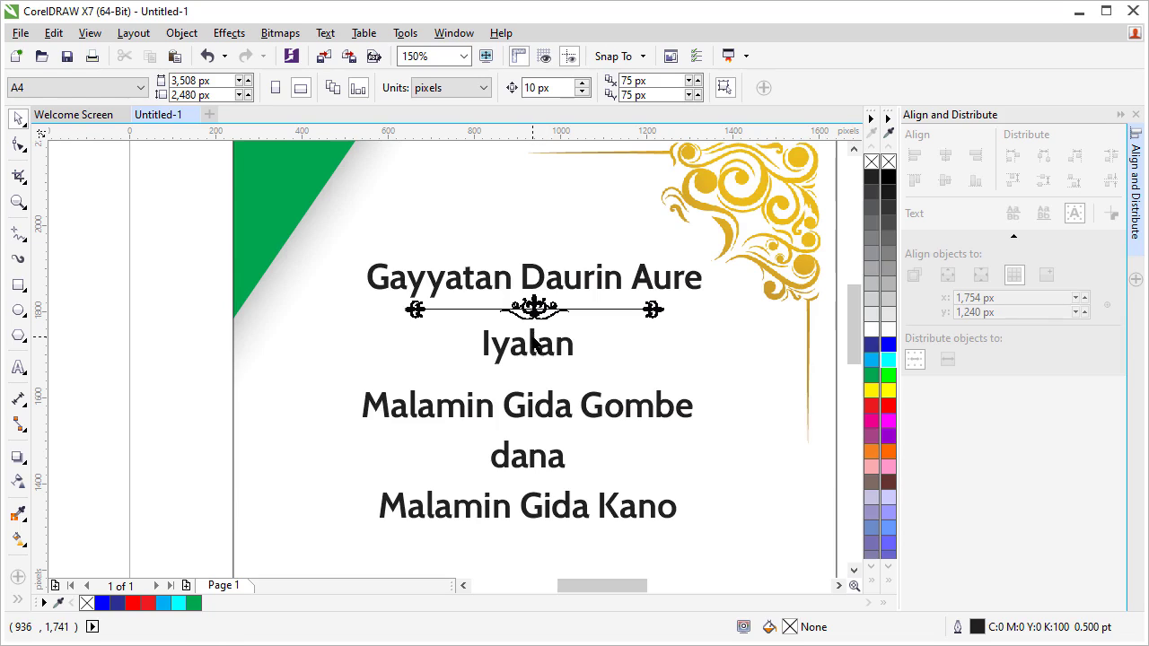
pyautogui.click(534, 348)
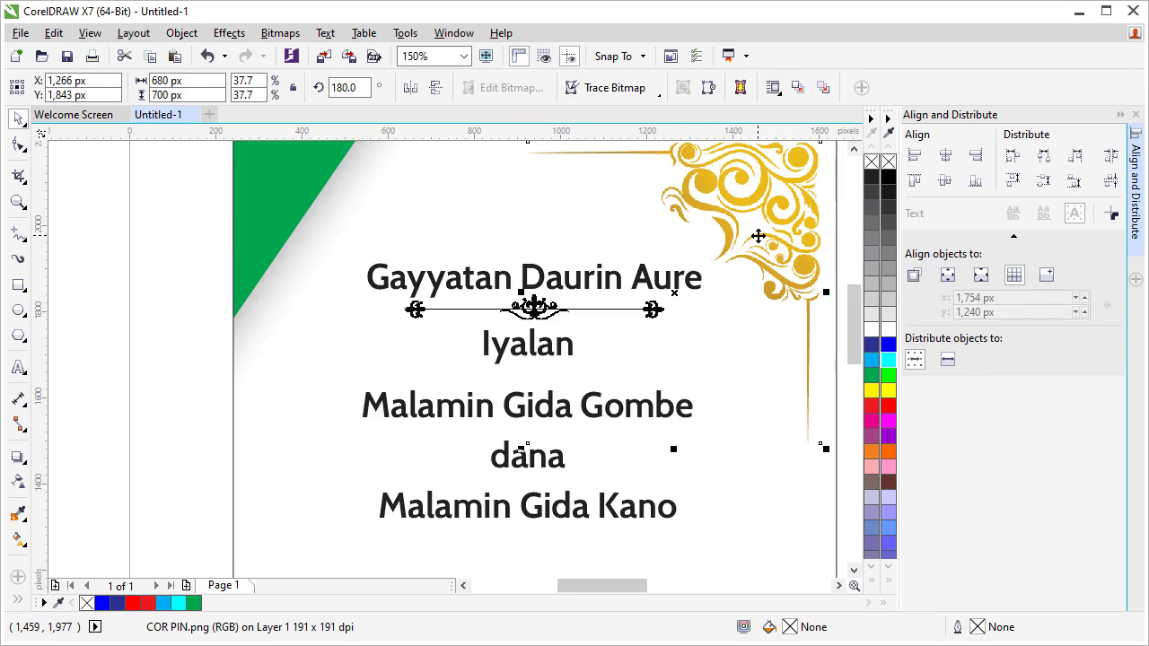
# - Apply Lock Object to the gold COR PIN corner ornament and check it no longer moves
pyautogui.rightClick(758, 236)
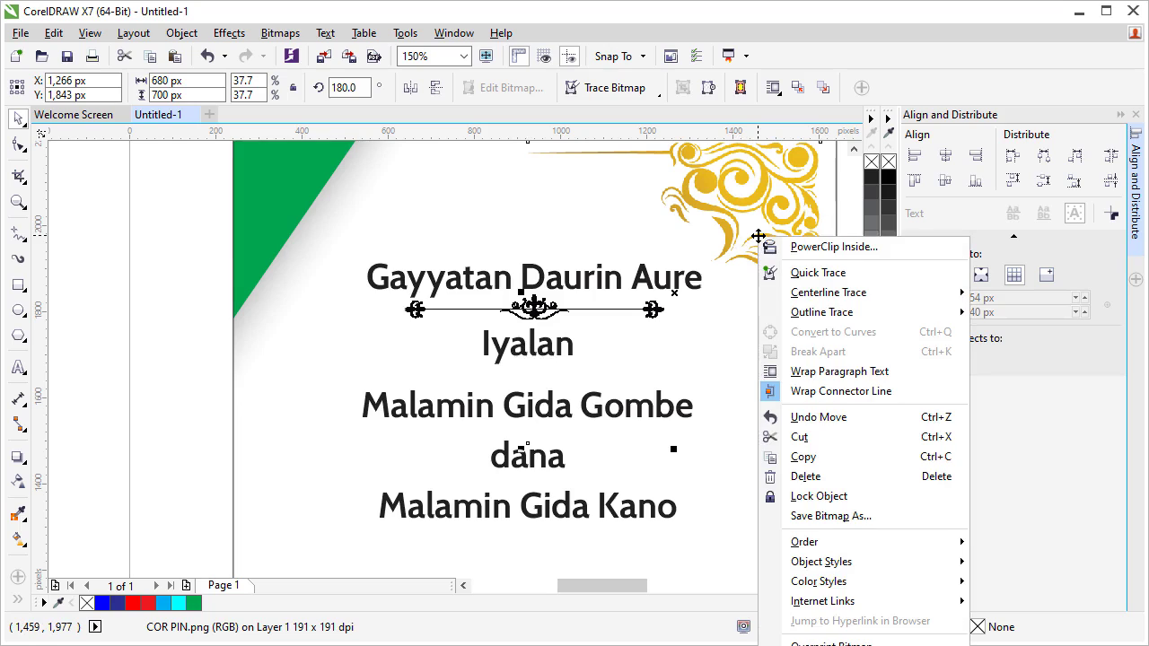
pyautogui.click(817, 497)
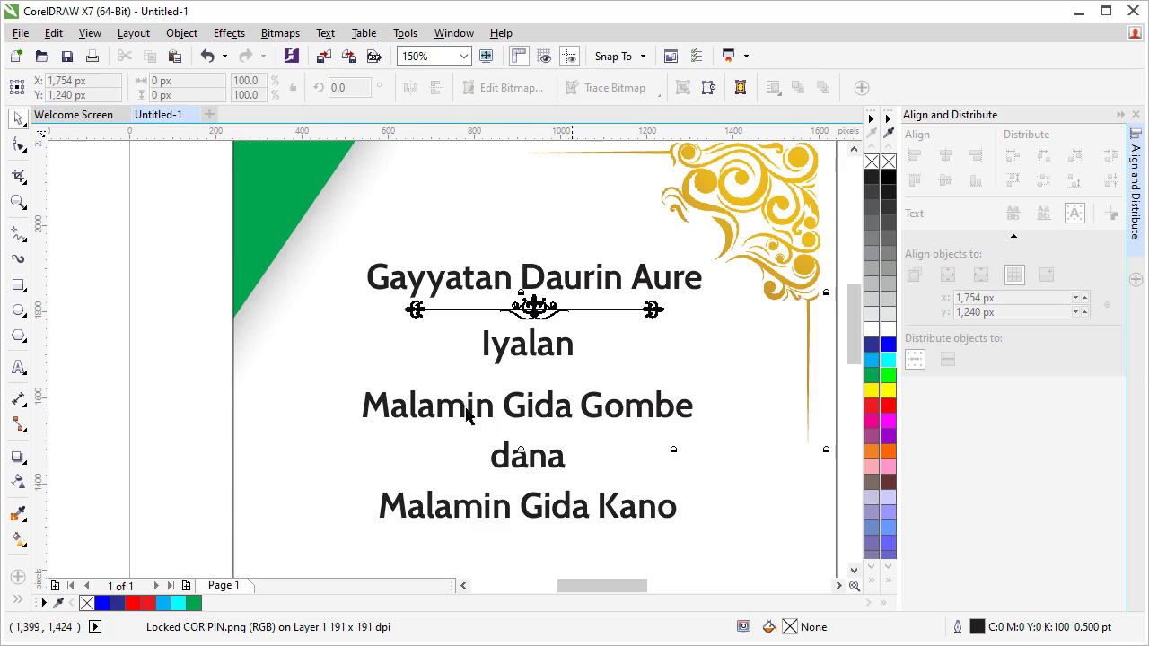
pyautogui.click(205, 382)
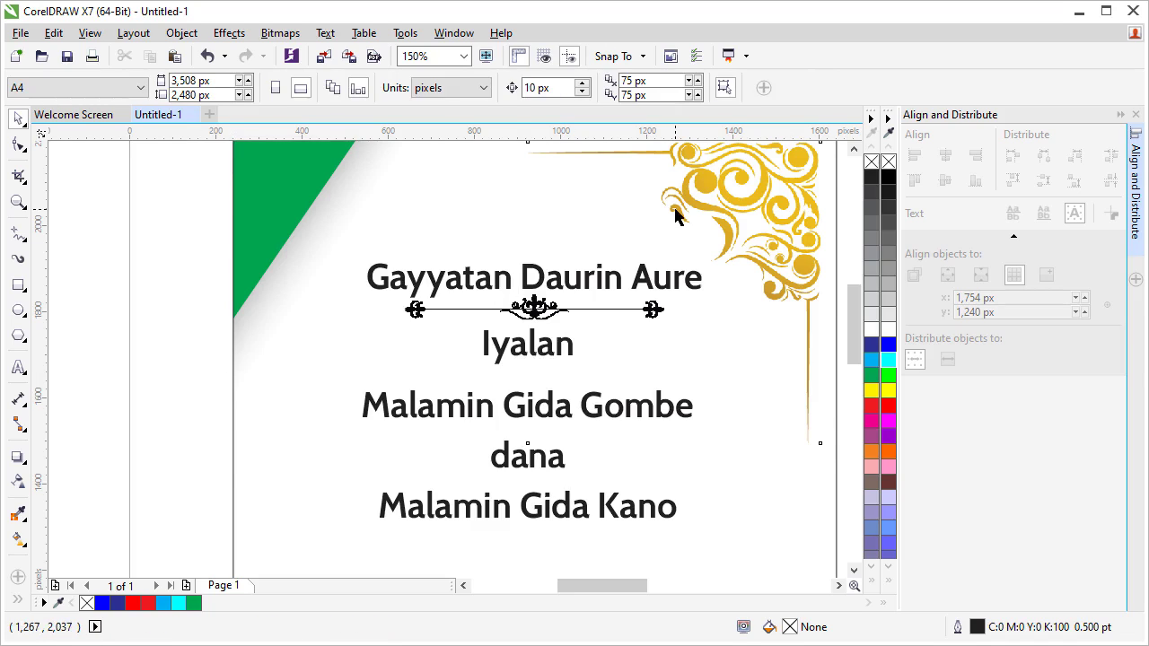
pyautogui.click(538, 357)
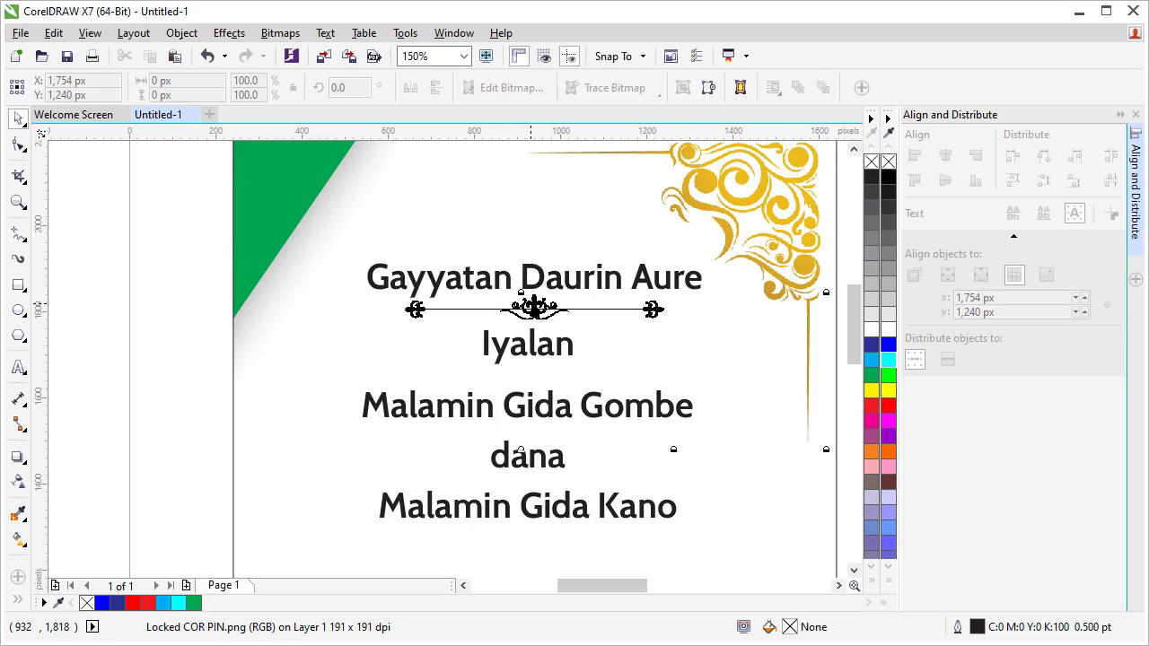
pyautogui.click(498, 358)
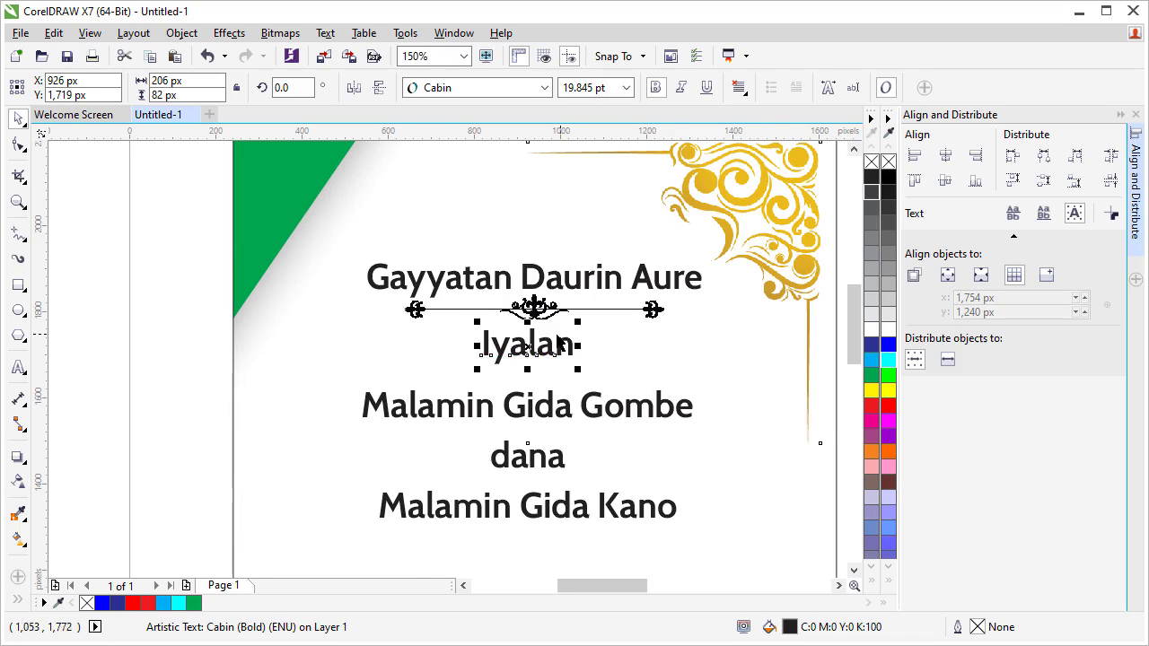
# - Move the Suna Gayyatan text and the thin divider rule up slightly
pyautogui.scroll(-2, 452, 295)
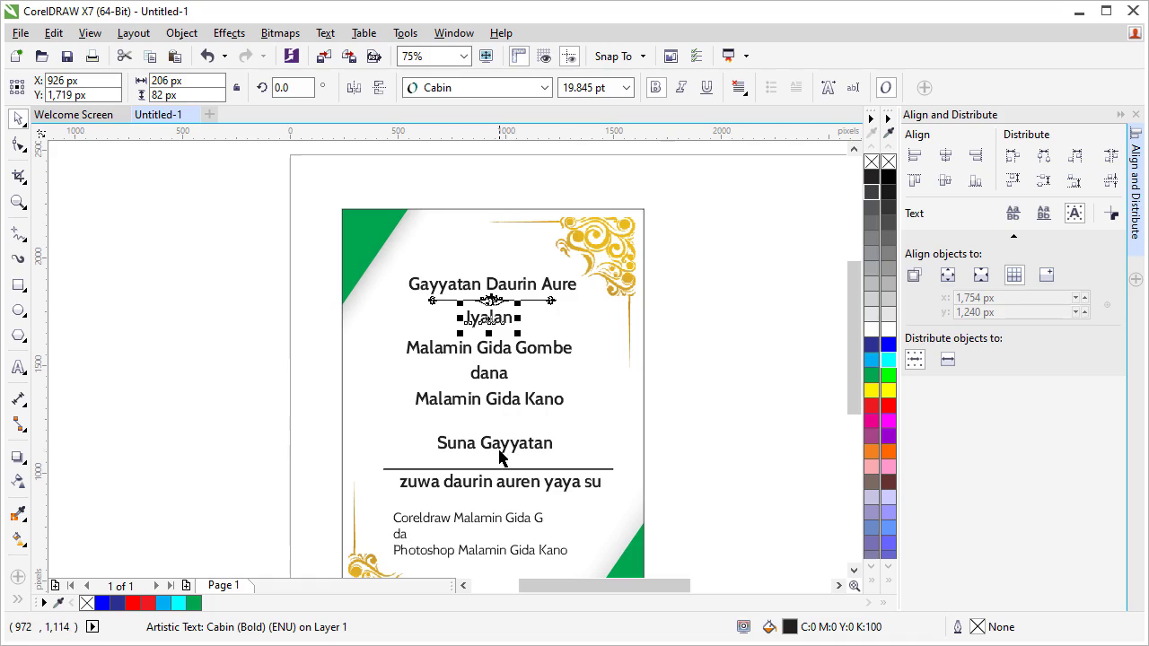
pyautogui.click(505, 453)
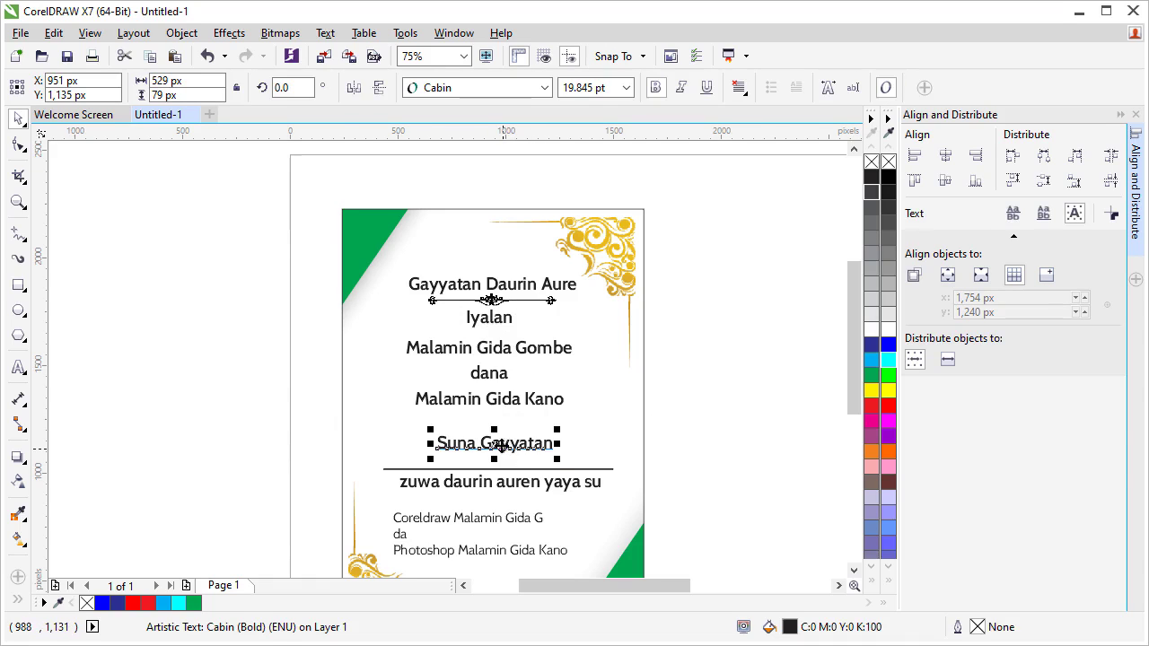
pyautogui.moveTo(503, 449)
pyautogui.mouseDown()
pyautogui.moveTo(493, 425)
pyautogui.moveTo(548, 416)
pyautogui.mouseUp()
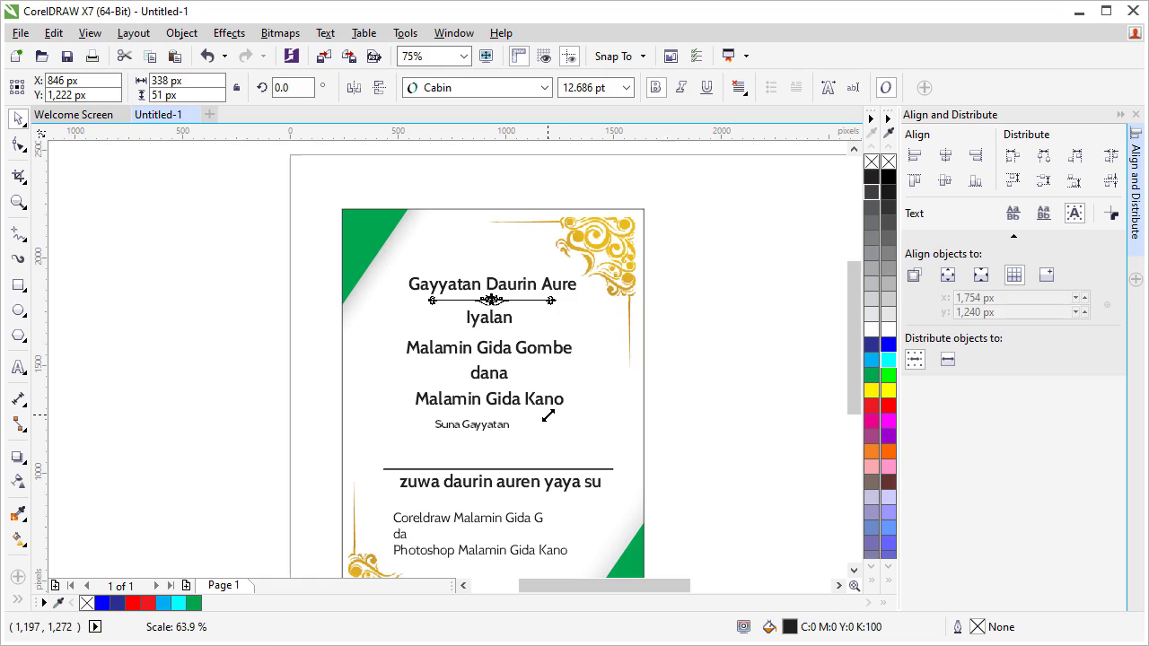
pyautogui.click(474, 468)
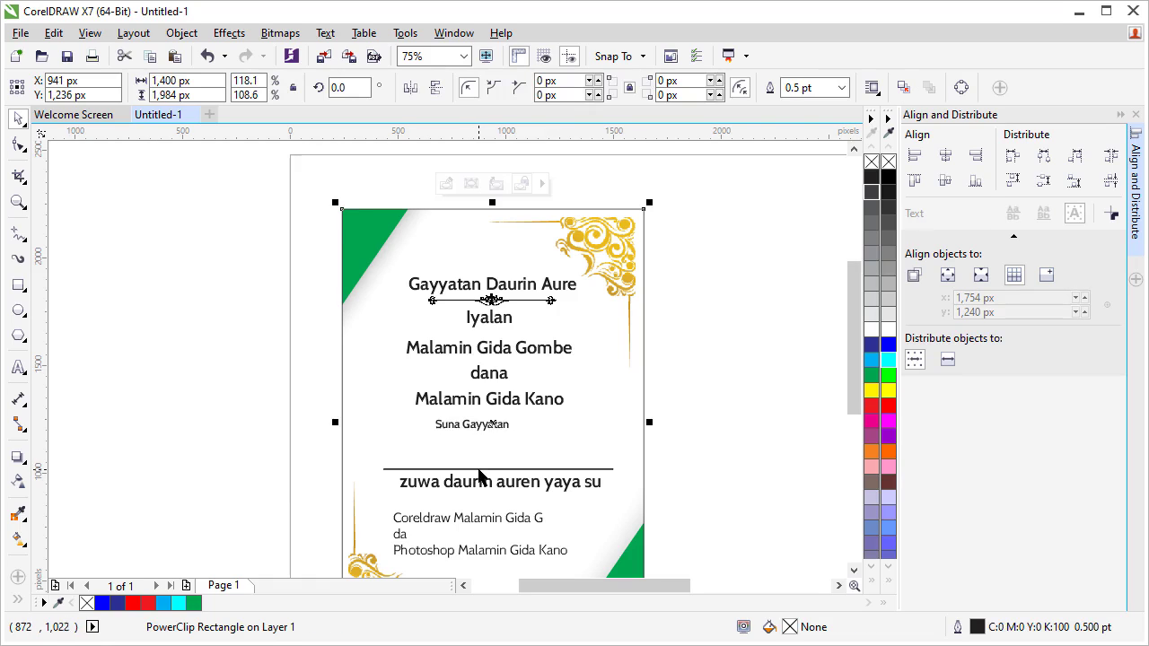
pyautogui.click(479, 470)
pyautogui.moveTo(495, 469); pyautogui.dragTo(484, 459)
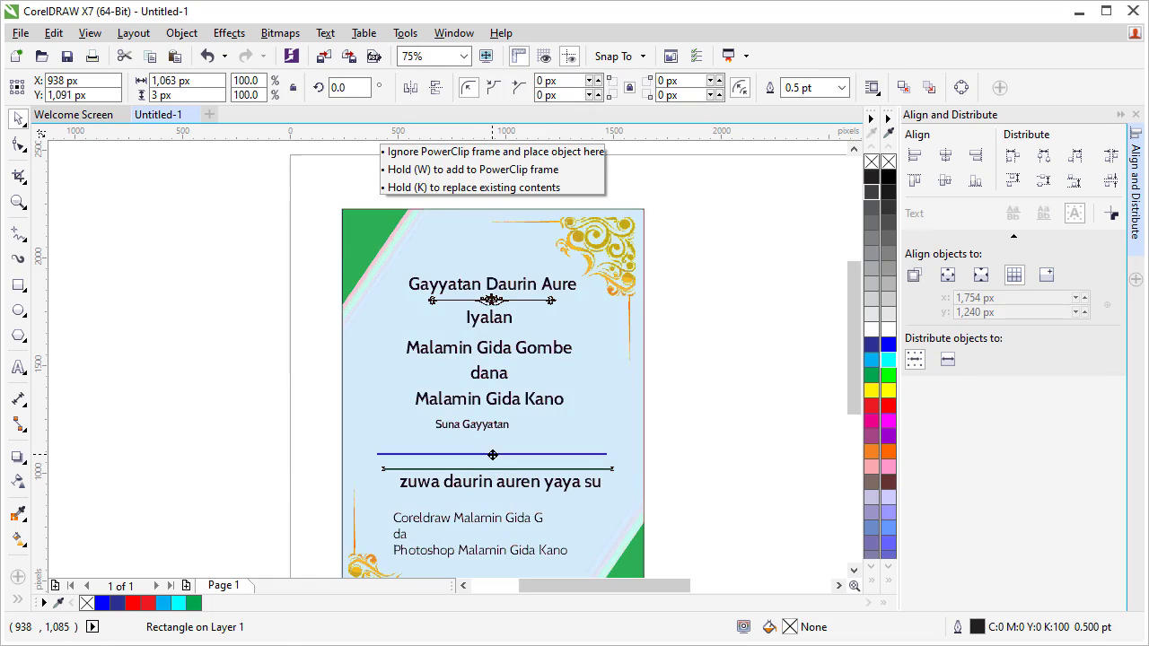
pyautogui.click(249, 477)
# - Nudge the divider line up with the arrow key, then marquee-select all the card's text and line objects
pyautogui.scroll(-3, 843, 560)
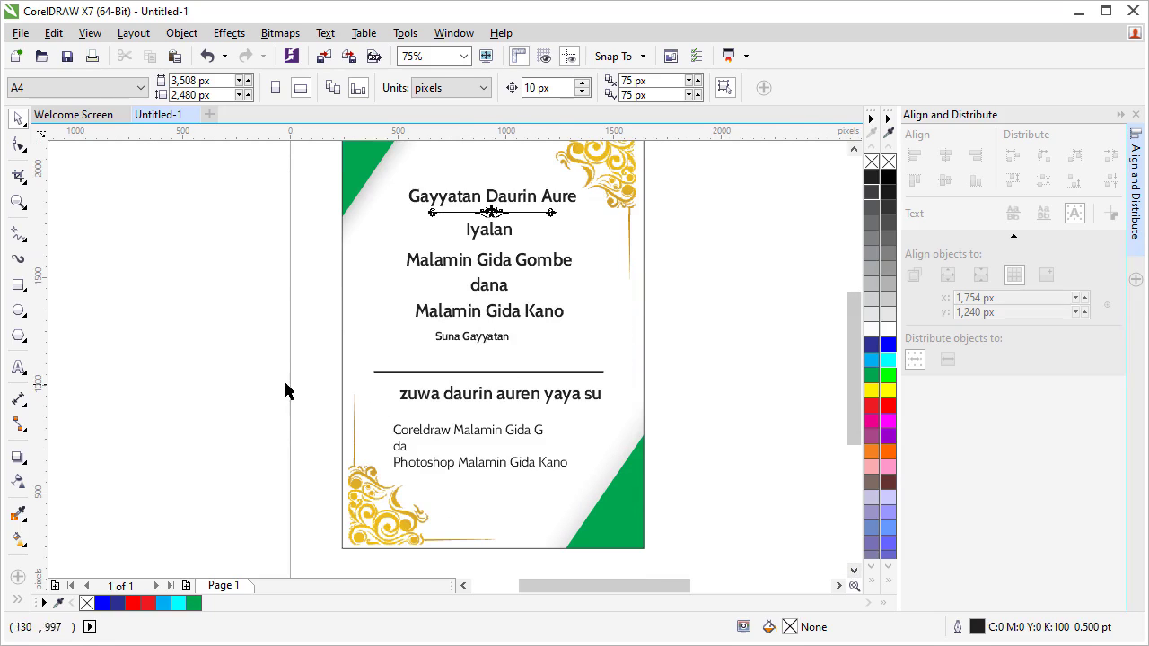
pyautogui.moveTo(253, 346); pyautogui.dragTo(652, 379)
pyautogui.press('Up')
pyautogui.press('Up')
pyautogui.press('Up')
pyautogui.press('Up')
pyautogui.press('Up')
pyautogui.click(166, 225)
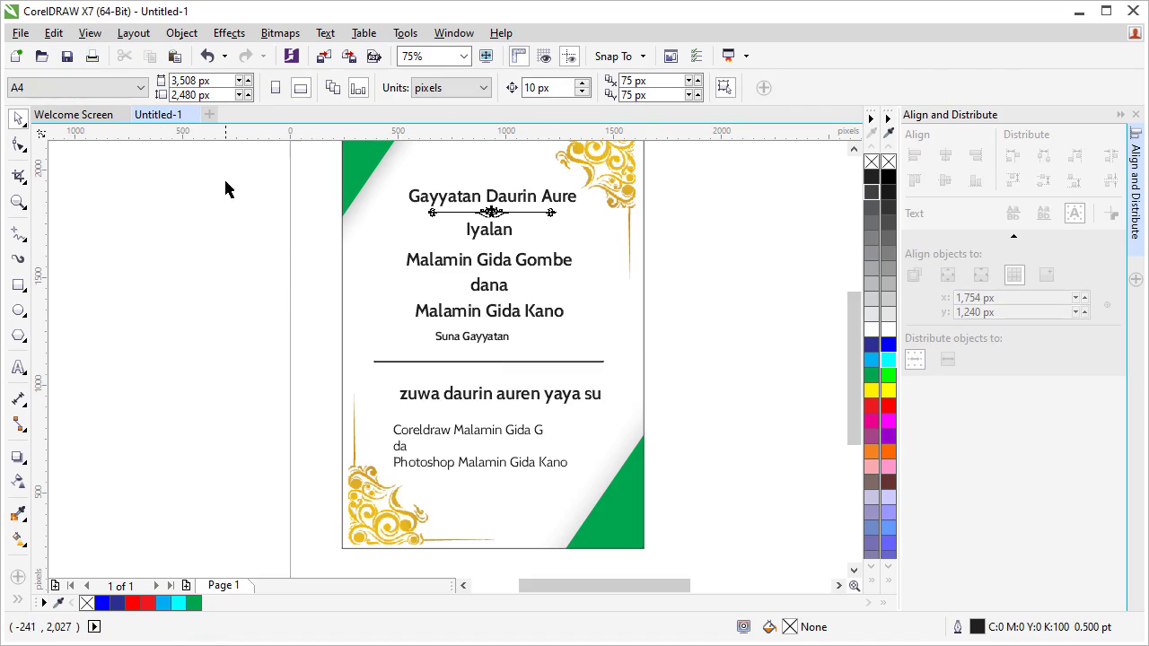
pyautogui.moveTo(698, 327); pyautogui.dragTo(717, 486)
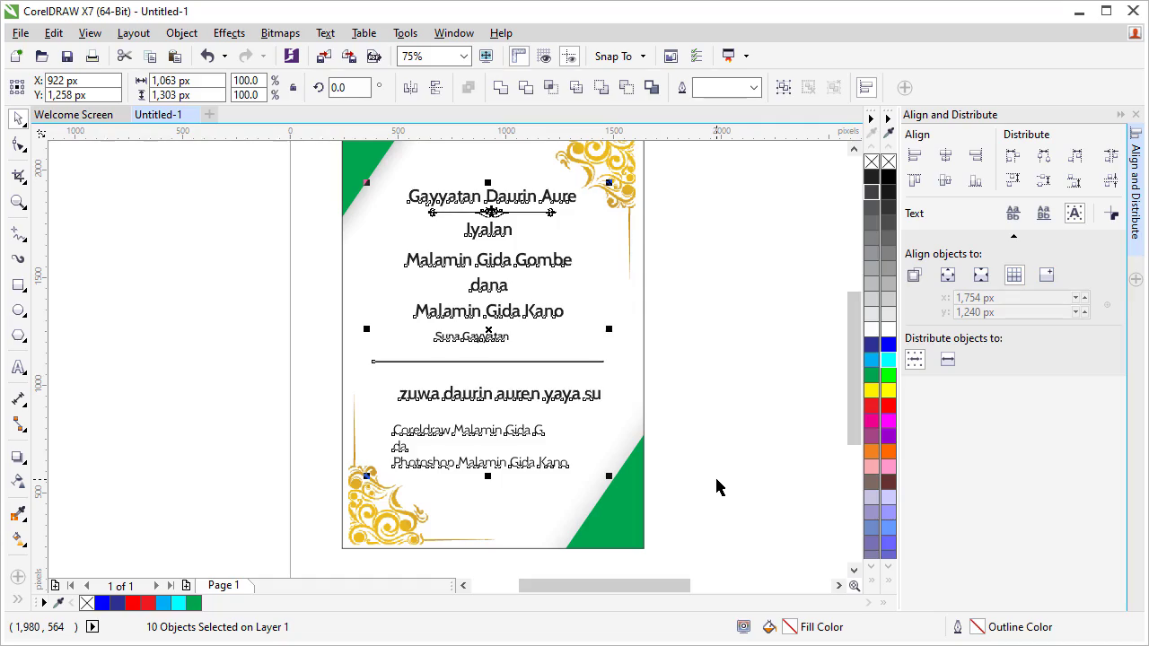
# - Align the selected lines' centres with C, and centre-align the three-line Coreldraw/da/Photoshop credit text
pyautogui.press('c')
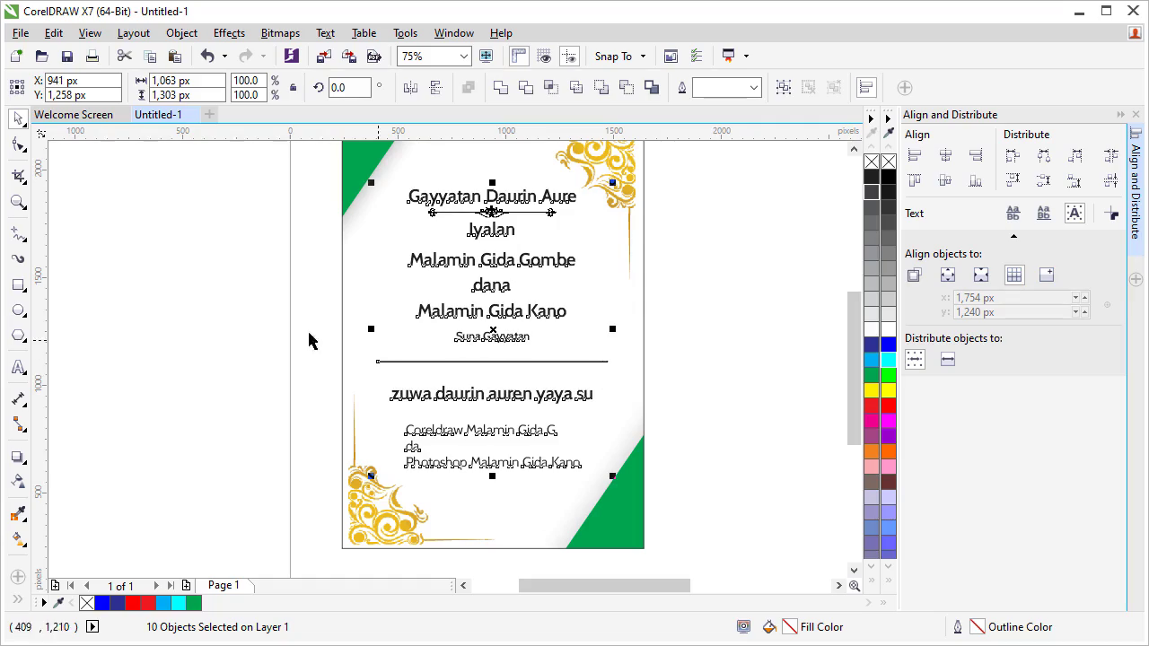
pyautogui.click(191, 331)
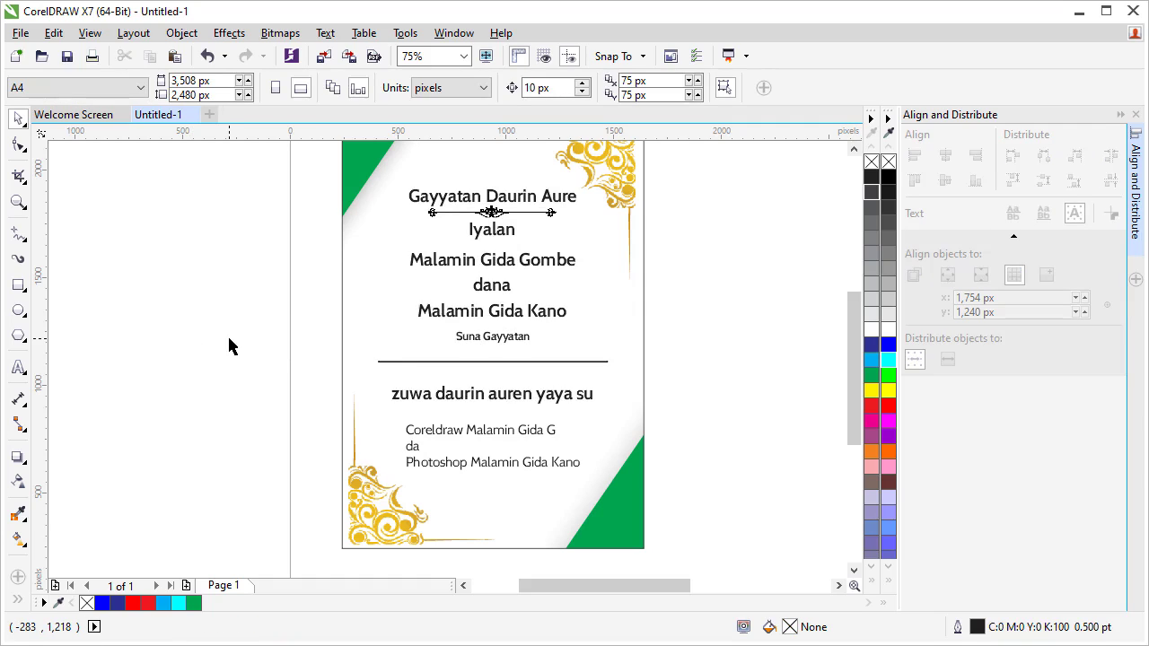
pyautogui.click(484, 433)
pyautogui.click(516, 440)
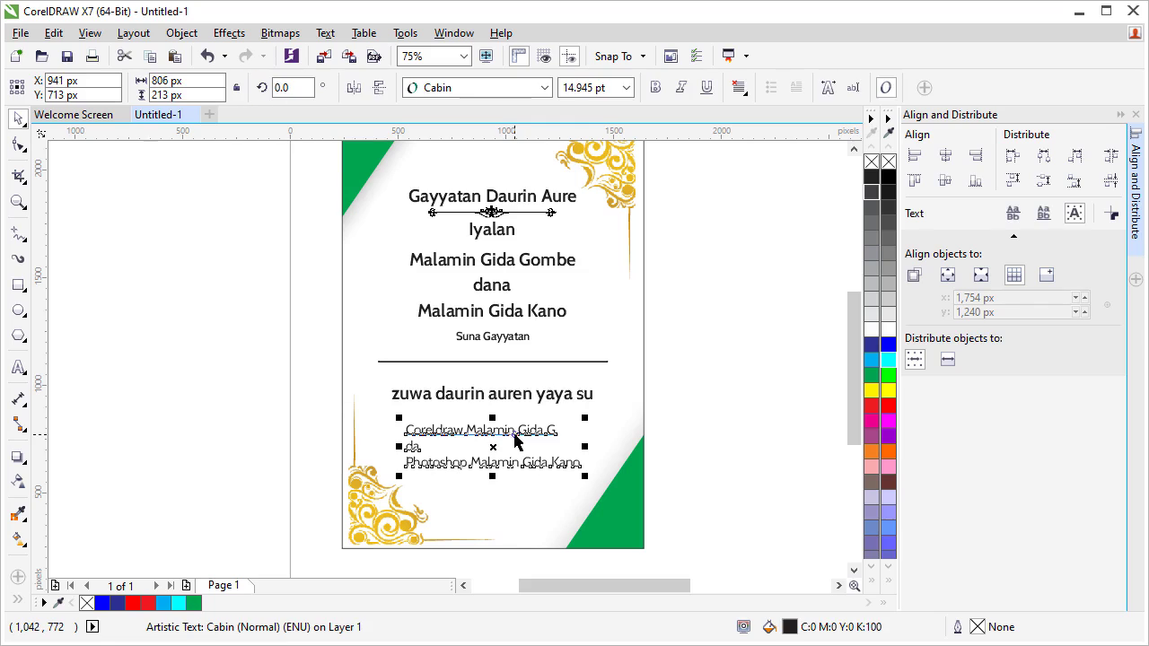
pyautogui.click(741, 88)
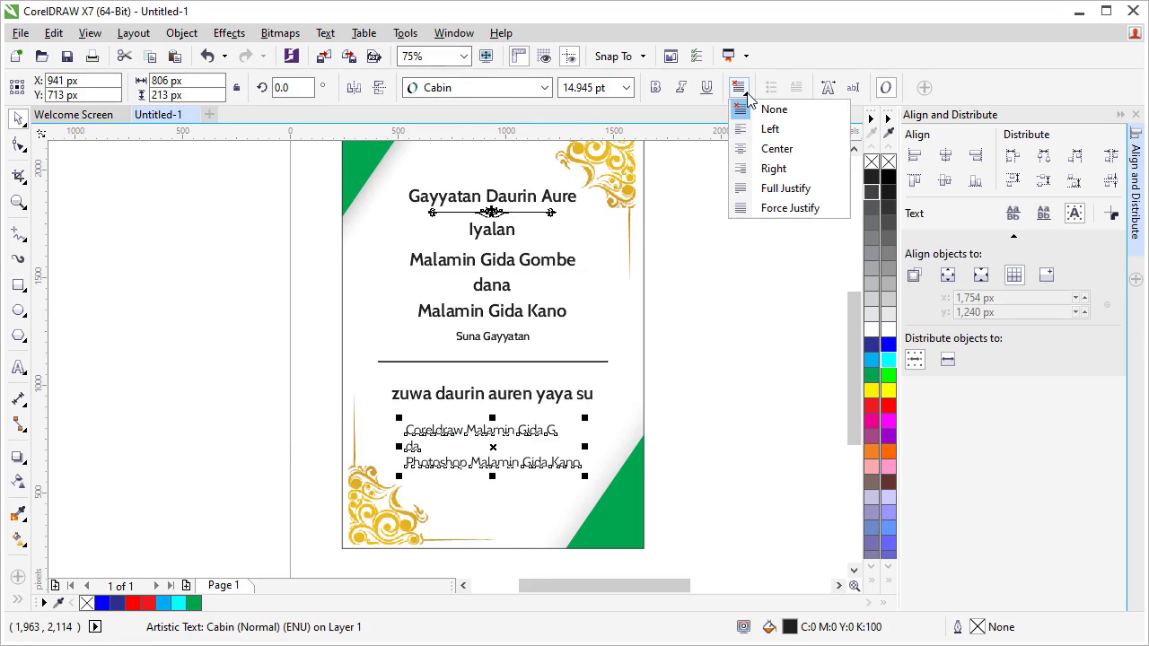
pyautogui.click(763, 148)
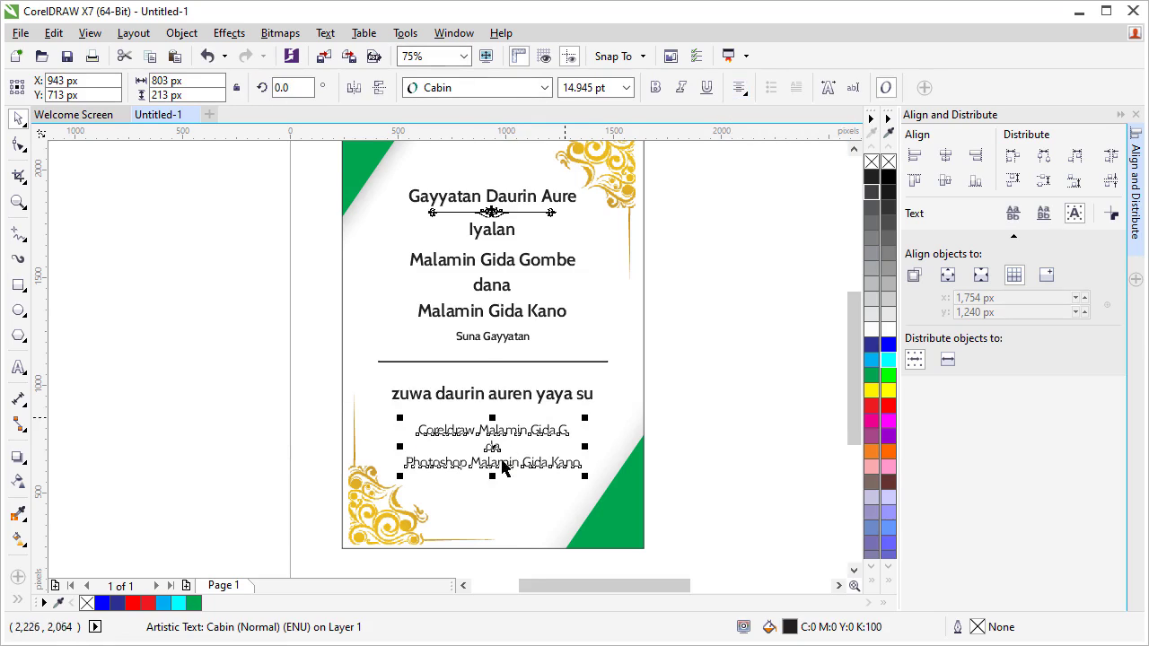
pyautogui.click(224, 430)
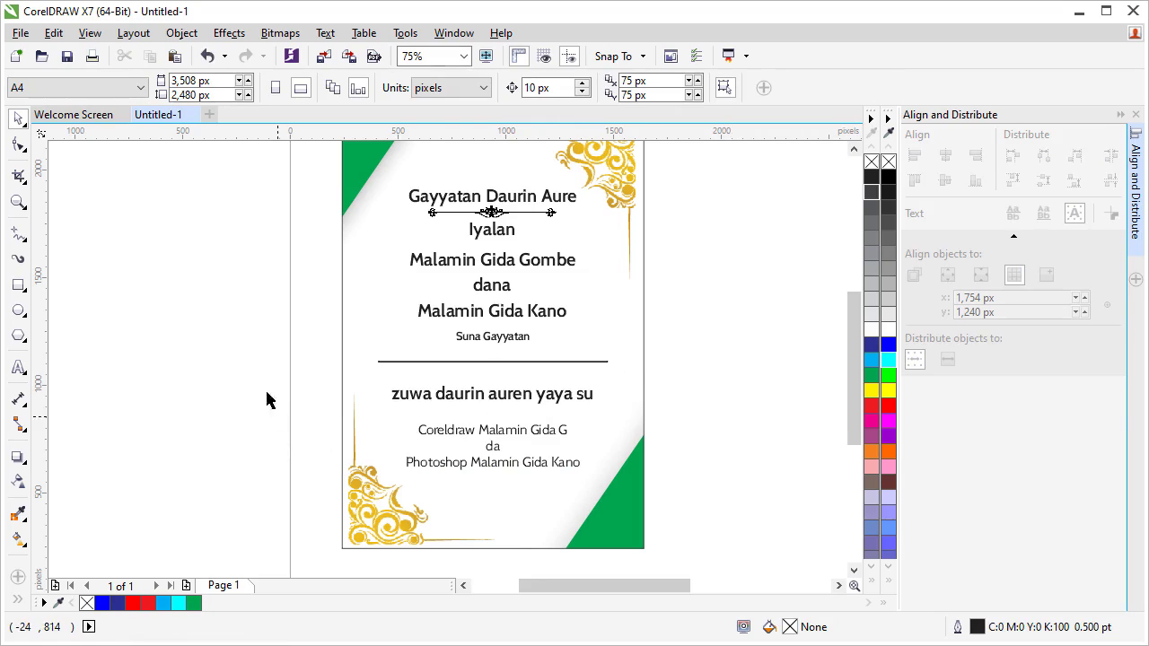
# - Give the card's PowerClip background rectangle a 10% Black outline from the colour palette
pyautogui.click(625, 511)
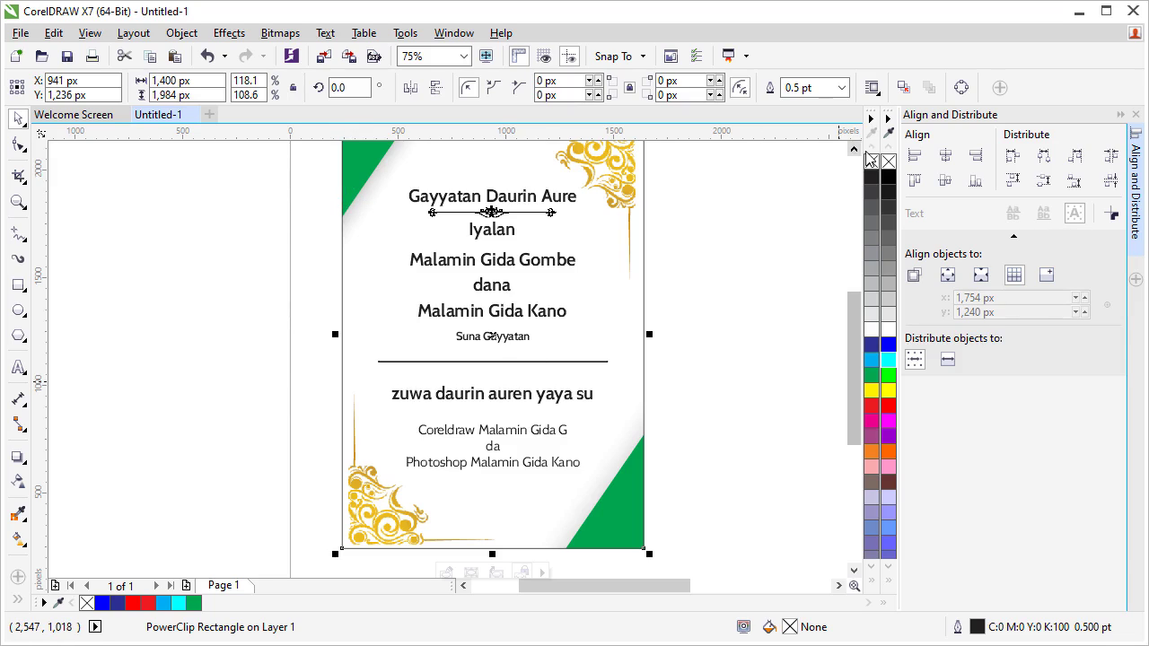
pyautogui.click(199, 355)
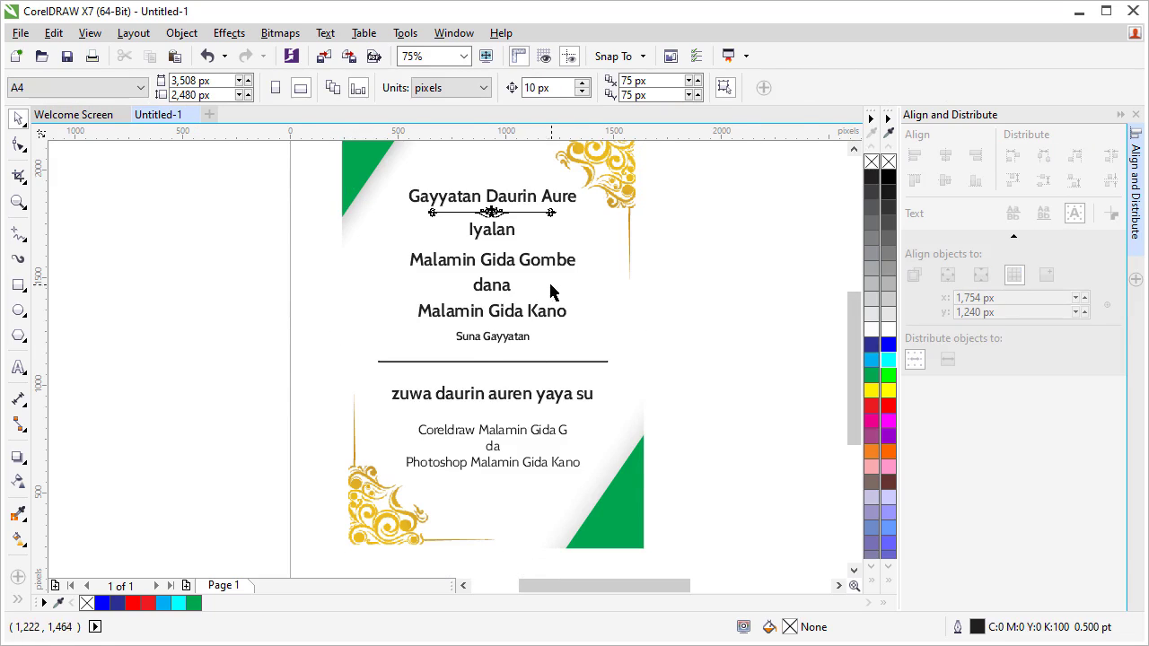
pyautogui.scroll(-2, 551, 290)
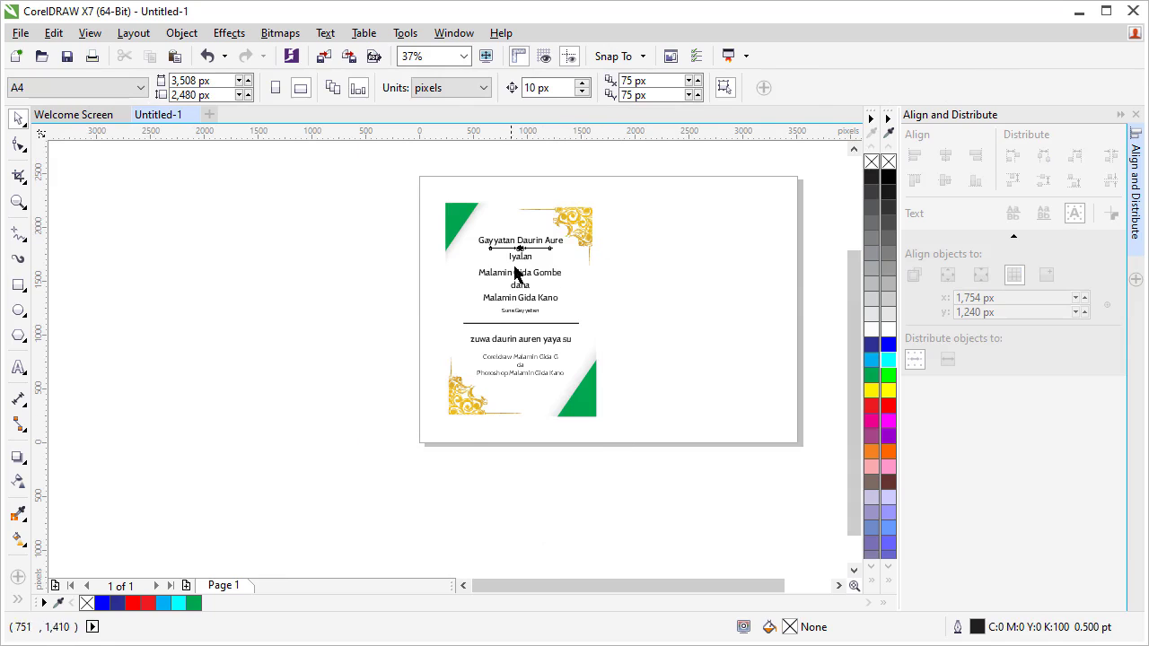
pyautogui.scroll(2, 559, 227)
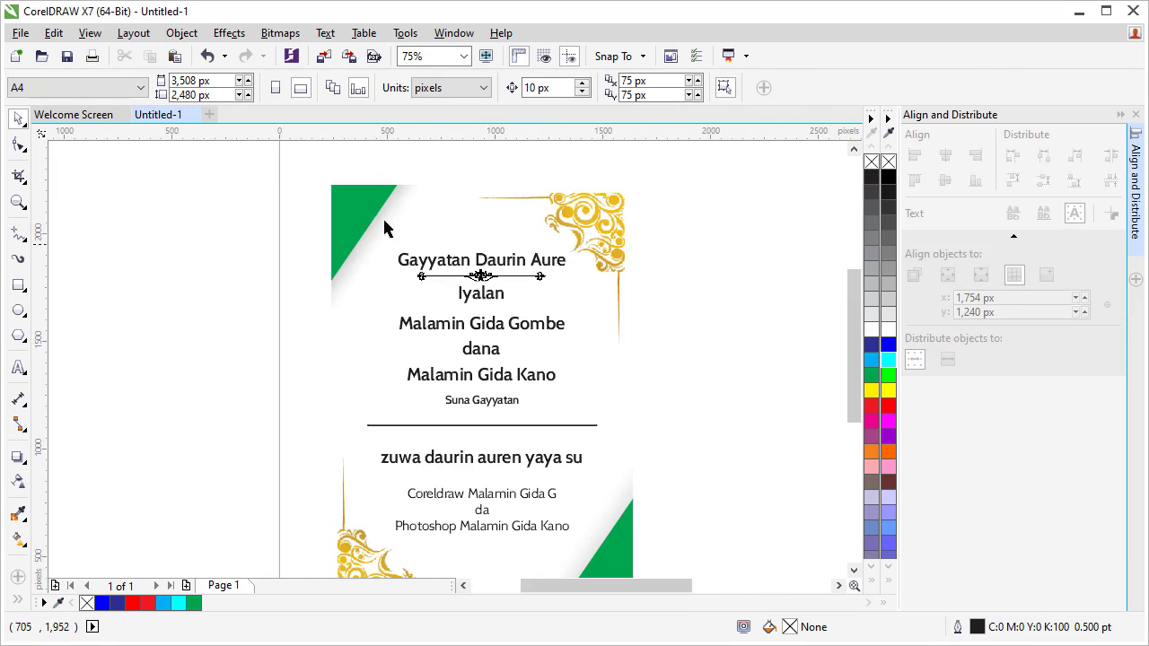
pyautogui.click(350, 247)
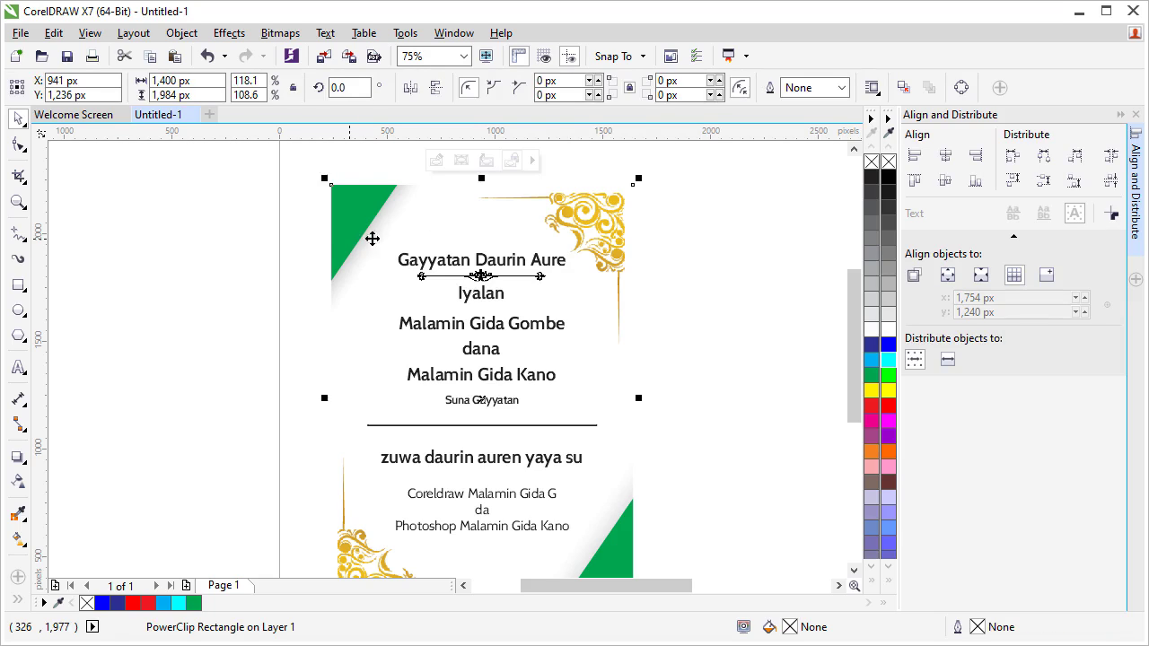
pyautogui.rightClick(869, 316)
pyautogui.click(158, 281)
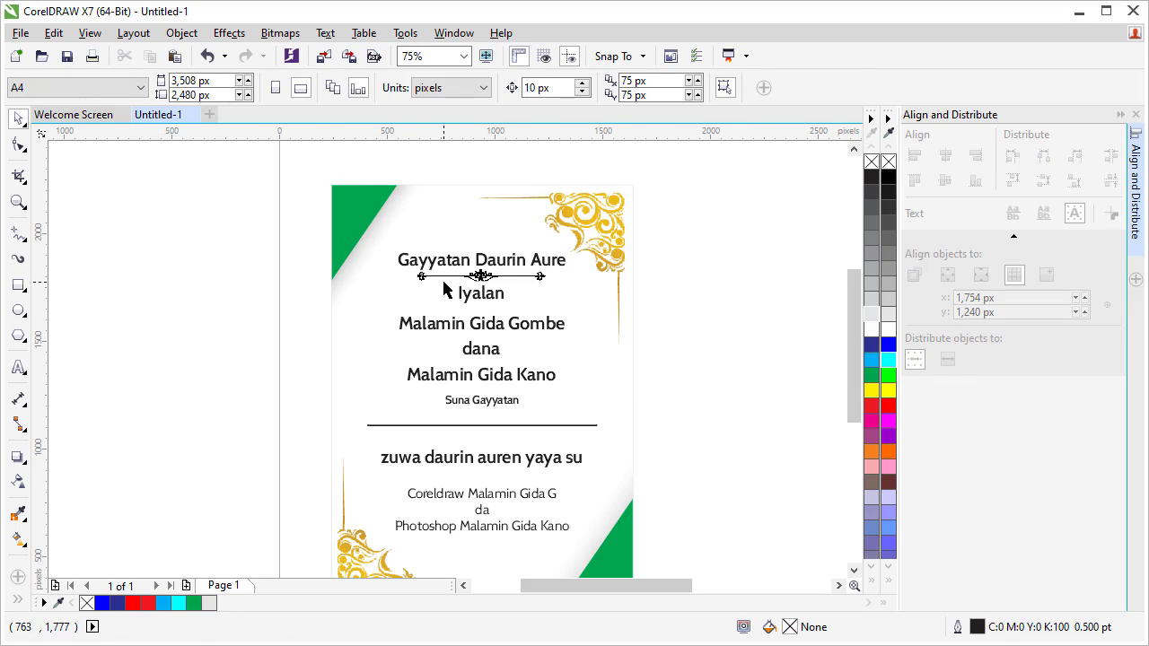
pyautogui.scroll(-1, 446, 289)
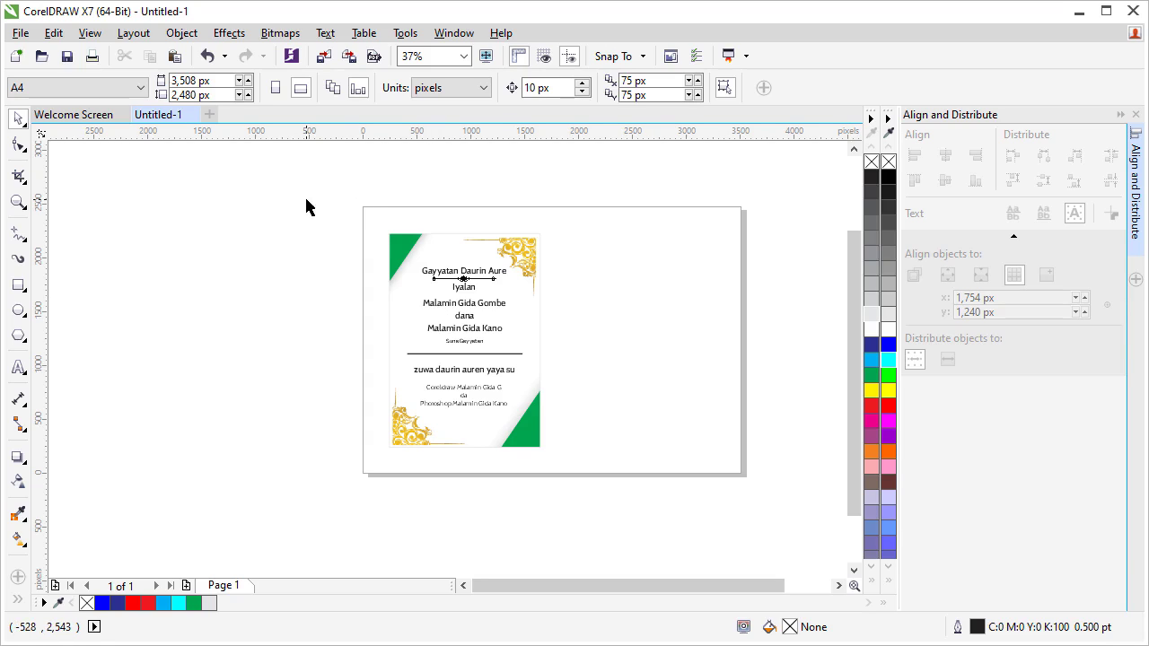
# - Marquee-select all 12 card objects and group them with Ctrl+G
pyautogui.moveTo(313, 212); pyautogui.dragTo(543, 319)
pyautogui.moveTo(572, 429); pyautogui.dragTo(575, 463)
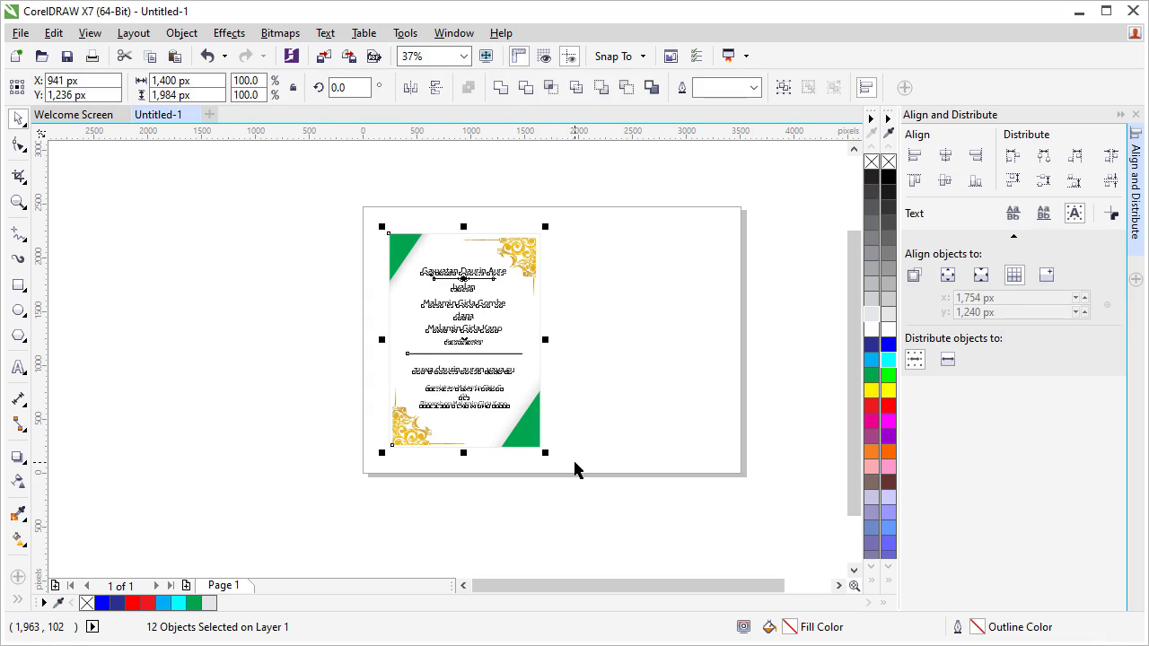
pyautogui.hotkey('ctrl', 'g')
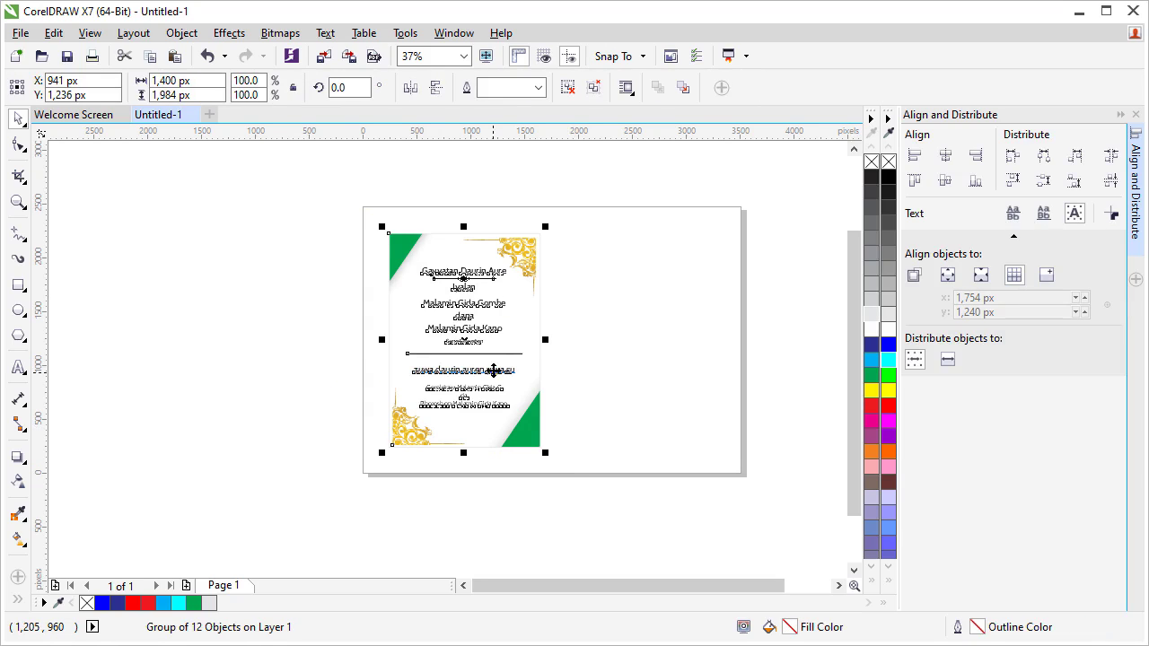
# - Drop a duplicate of the grouped card to the right of the original, then select both cards
pyautogui.moveTo(494, 370)
pyautogui.mouseDown()
pyautogui.moveTo(667, 342)
pyautogui.moveTo(652, 342)
pyautogui.mouseUp()
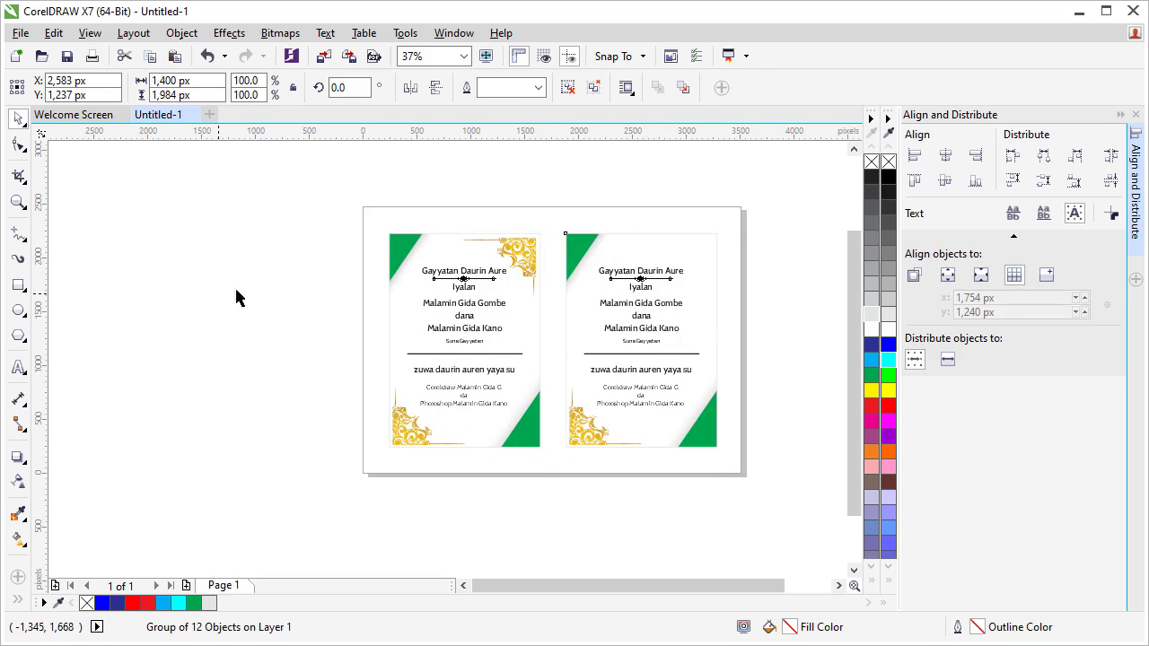
pyautogui.click(236, 297)
pyautogui.moveTo(286, 222)
pyautogui.mouseDown()
pyautogui.moveTo(736, 388)
pyautogui.moveTo(764, 462)
pyautogui.mouseUp()
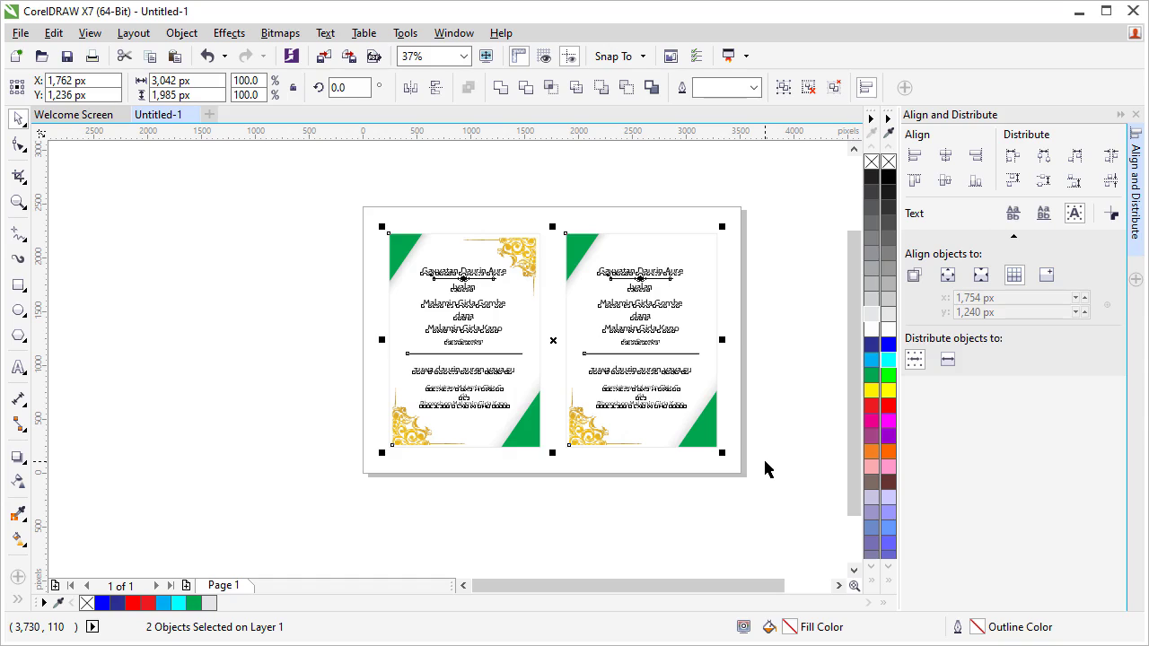
pyautogui.click(186, 381)
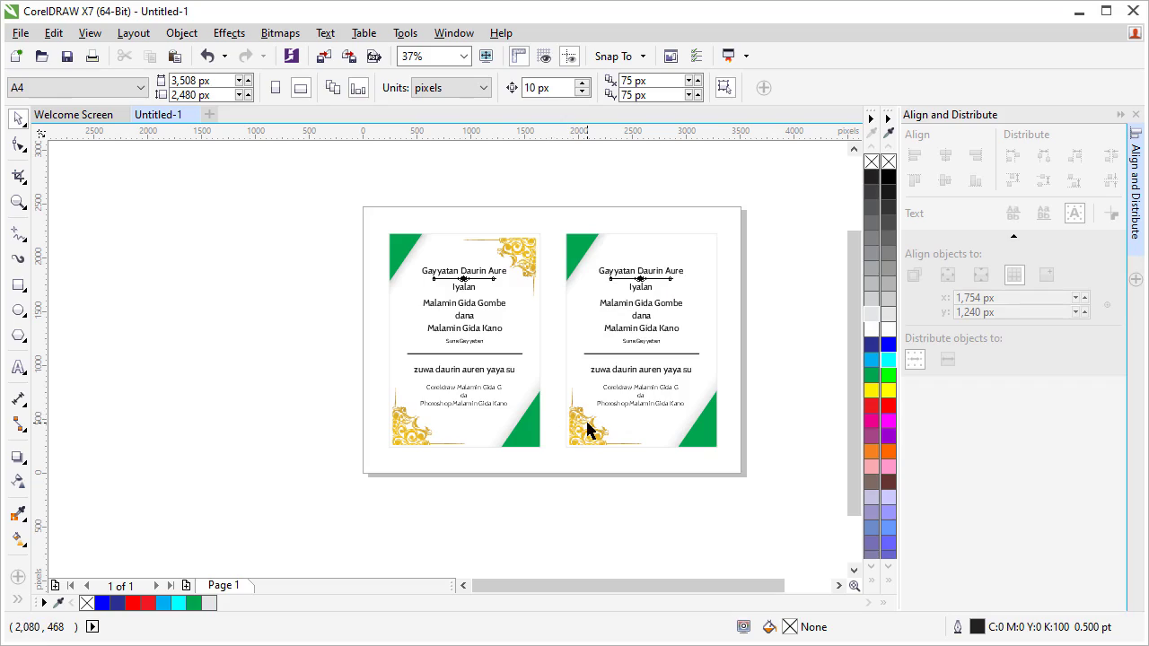
# - Delete the gold corner ornament from the right-hand card
pyautogui.click(586, 426)
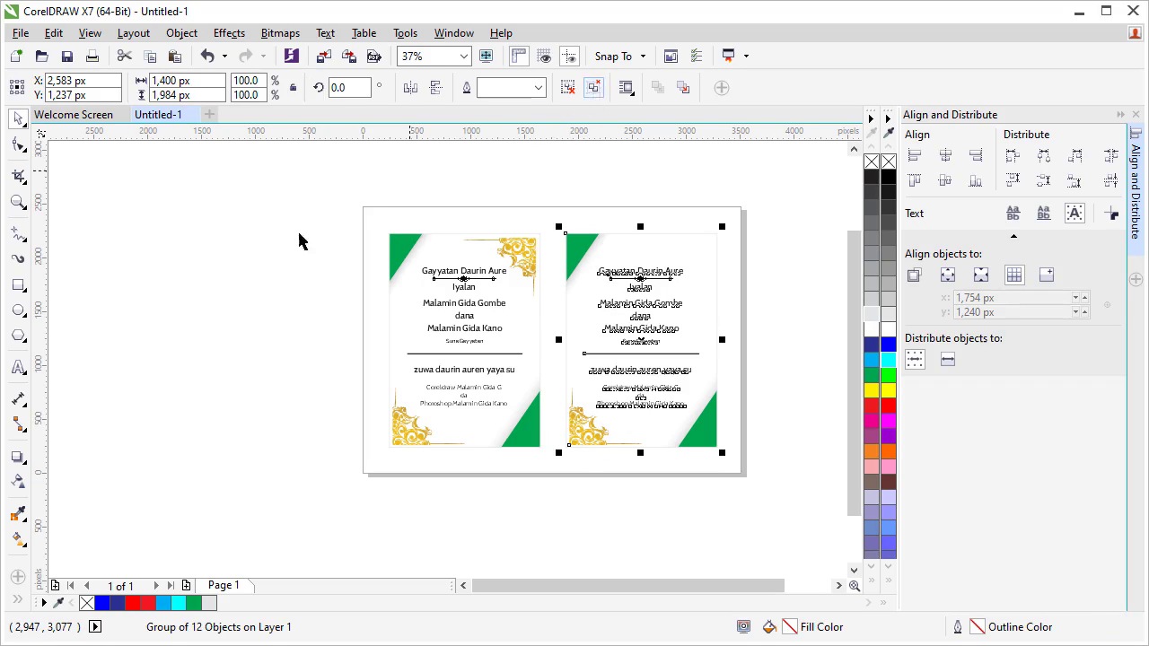
pyautogui.click(563, 422)
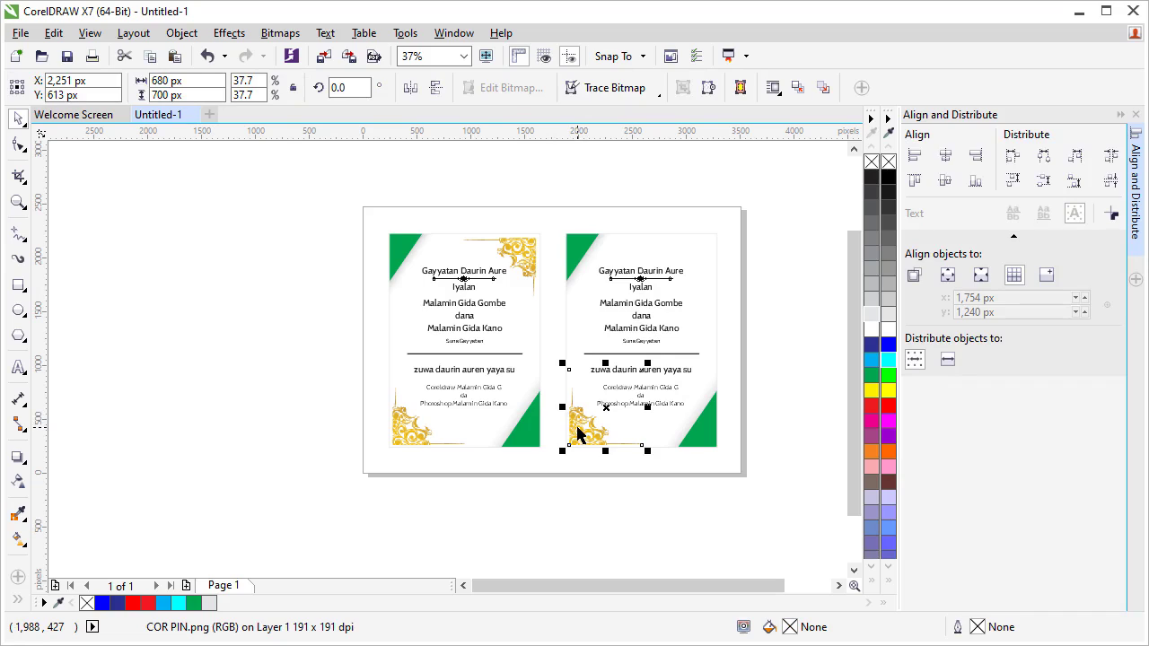
pyautogui.press('Delete')
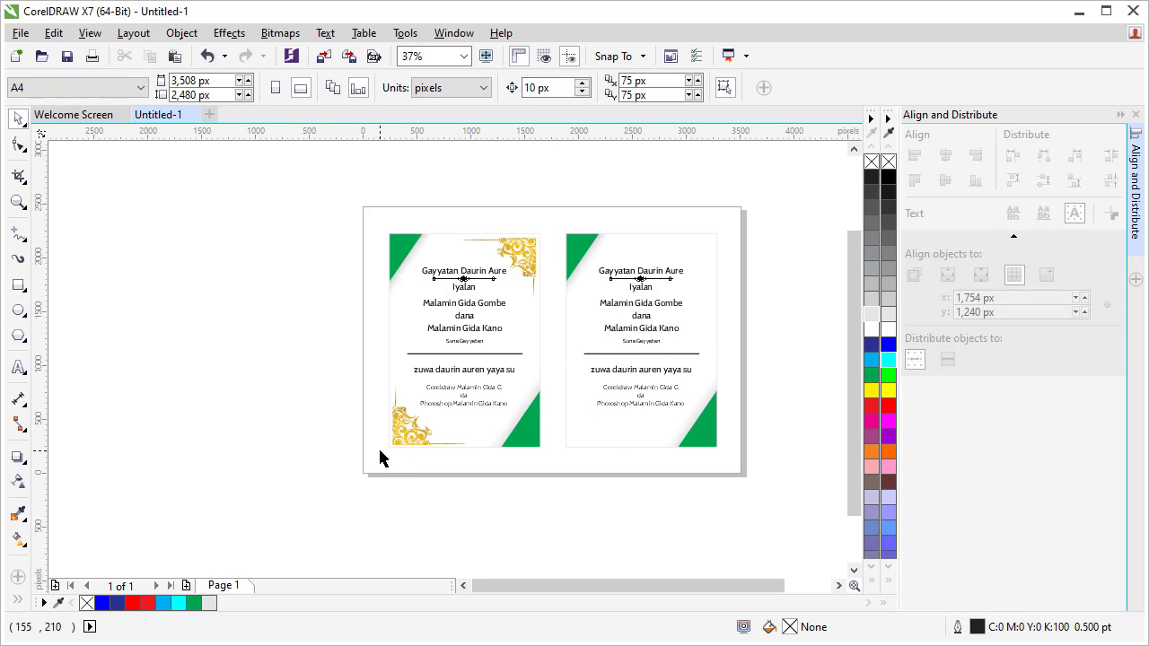
# - Import the orange floral flo.png image with Ctrl+I
pyautogui.hotkey('ctrl', 'i')
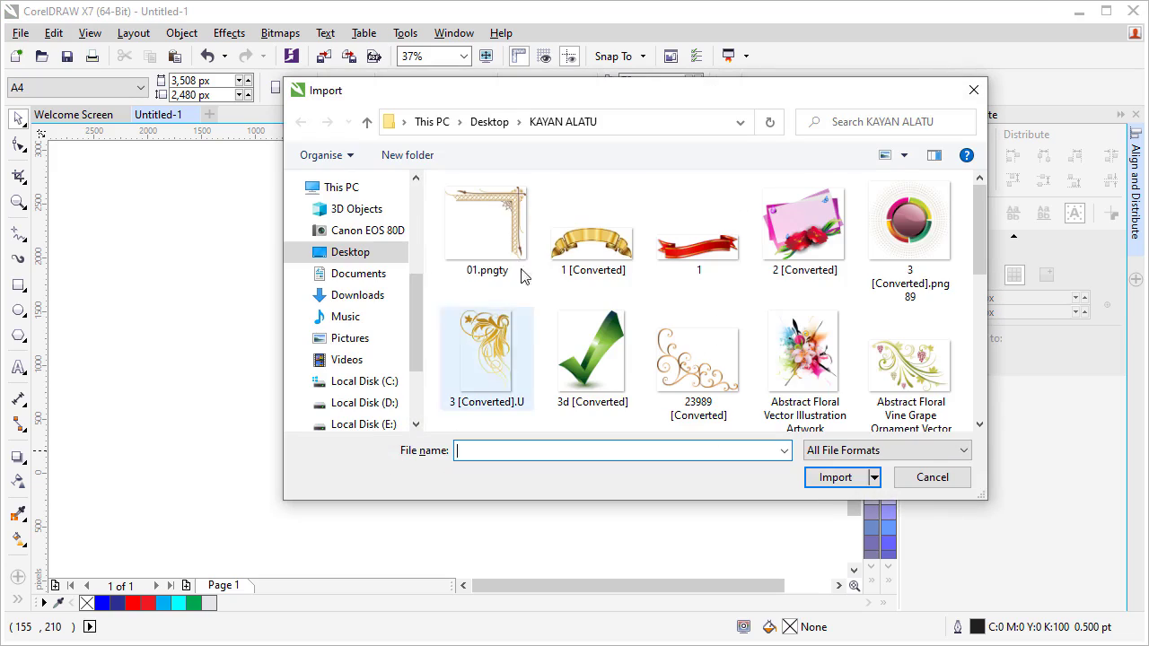
pyautogui.moveTo(975, 230)
pyautogui.mouseDown()
pyautogui.moveTo(956, 384)
pyautogui.moveTo(939, 273)
pyautogui.mouseUp()
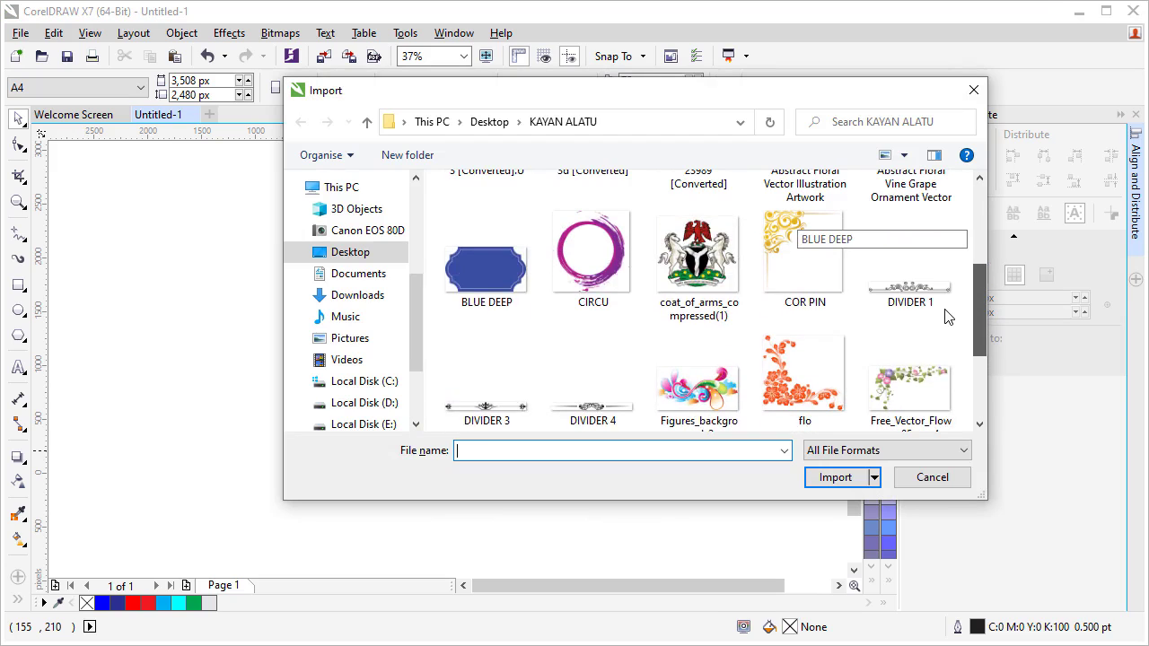
pyautogui.scroll(-2, 938, 310)
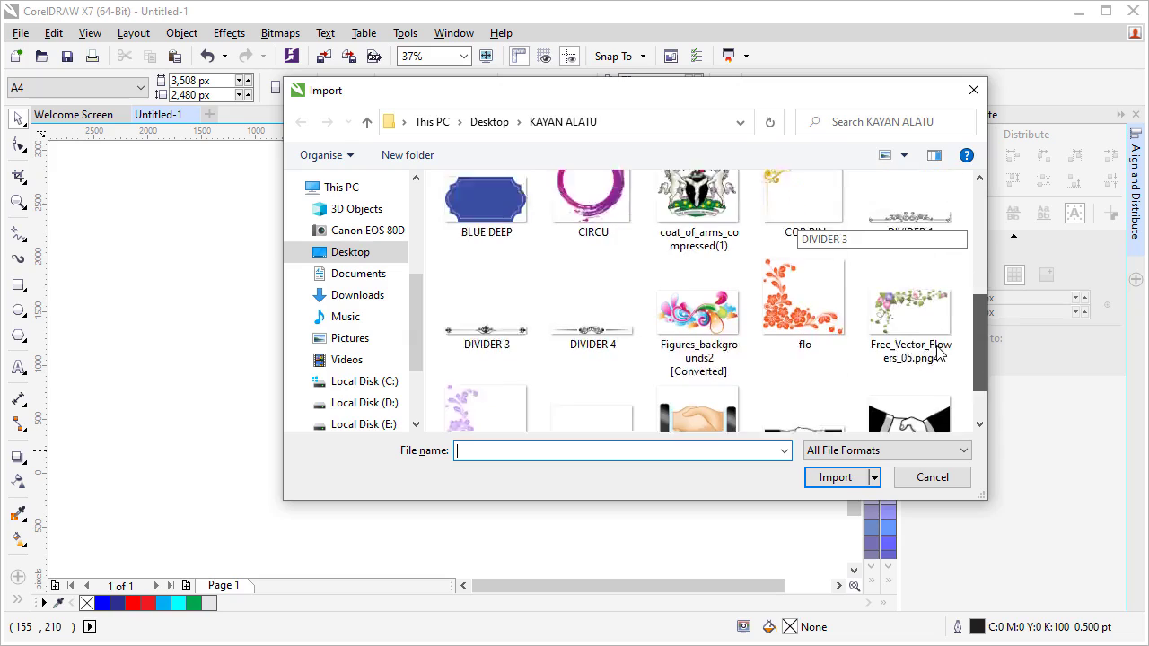
pyautogui.scroll(-1, 937, 310)
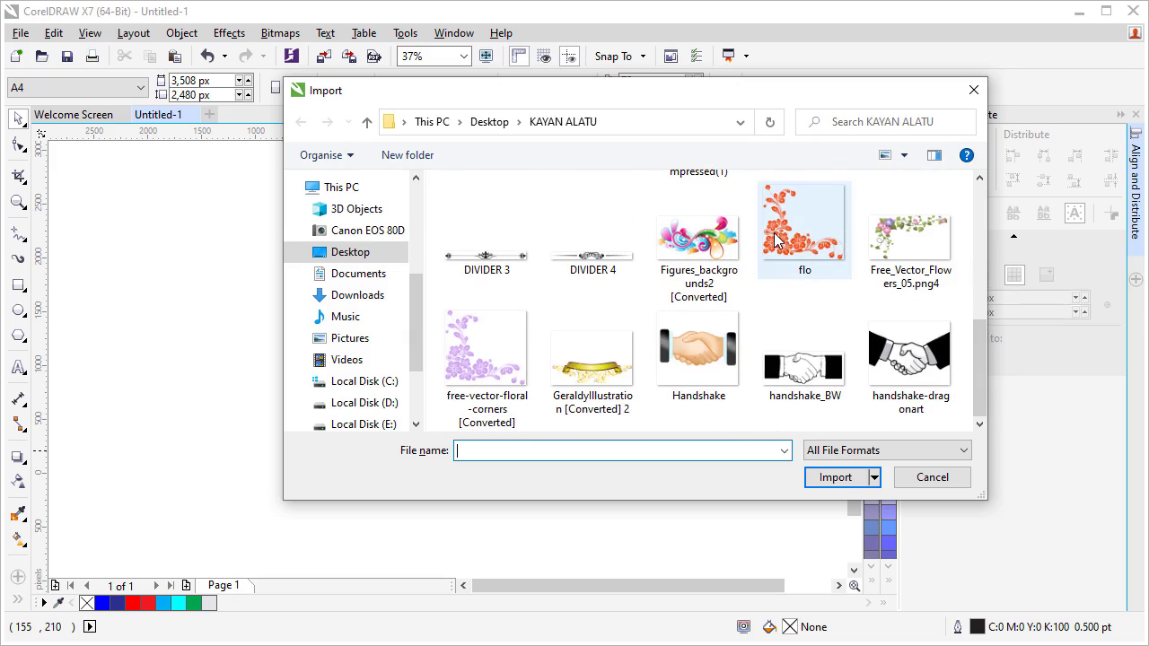
pyautogui.doubleClick(777, 241)
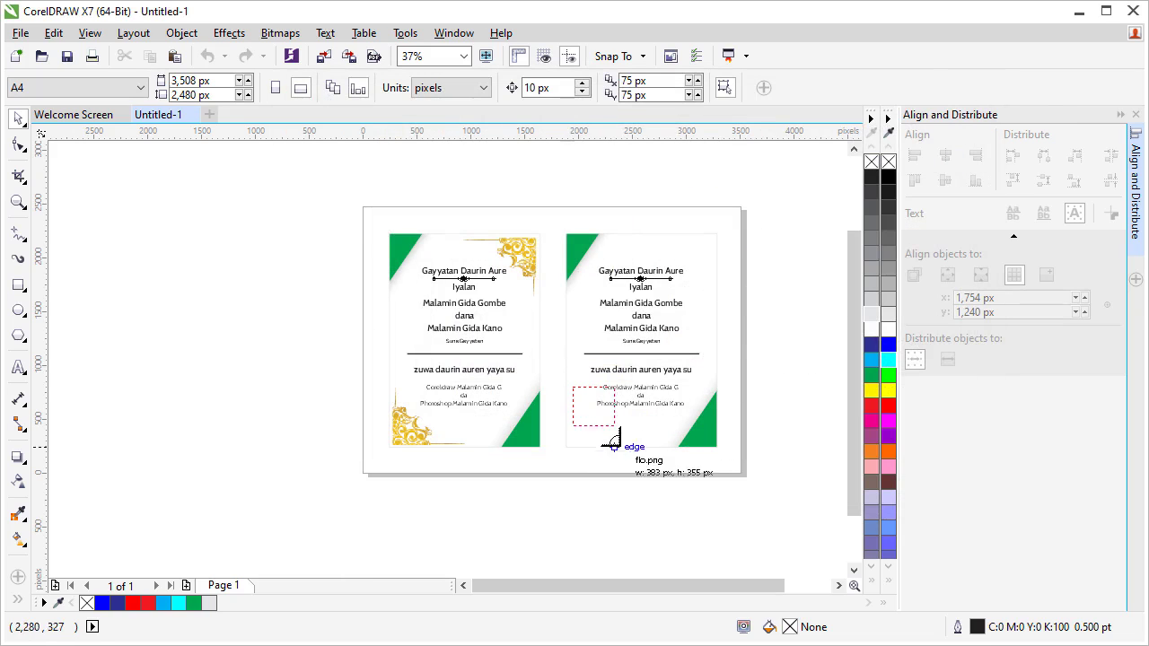
# - Place the flo.png ornament at the right card's bottom-left corner
pyautogui.moveTo(614, 441); pyautogui.dragTo(638, 447)
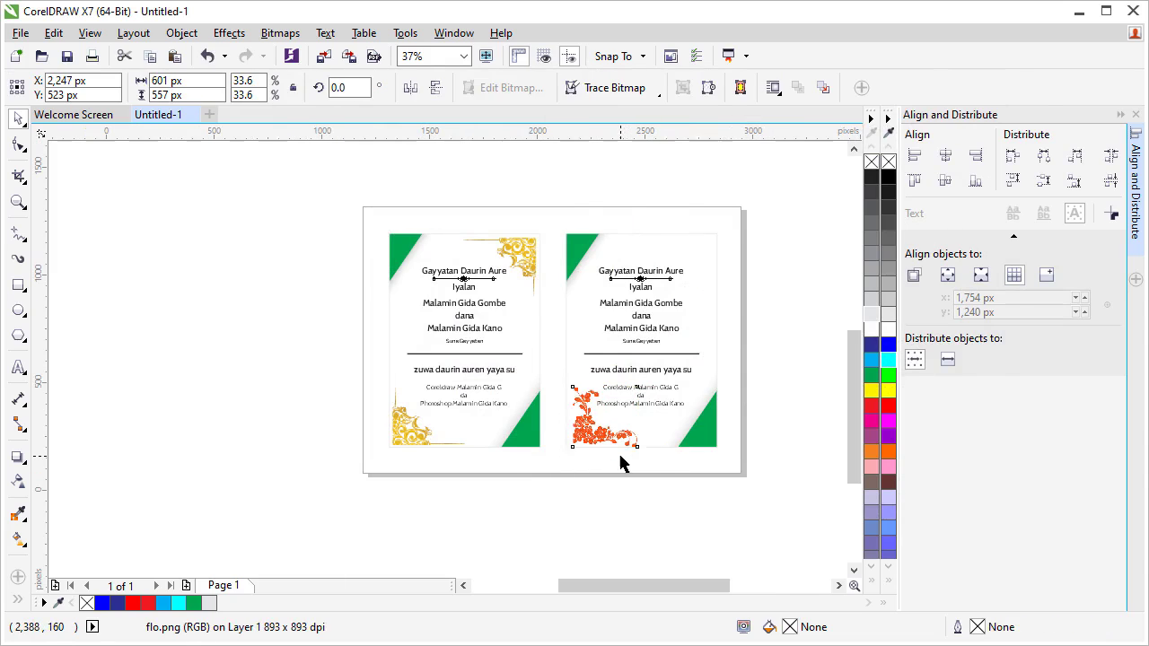
pyautogui.scroll(2, 619, 455)
pyautogui.moveTo(588, 380); pyautogui.dragTo(586, 368)
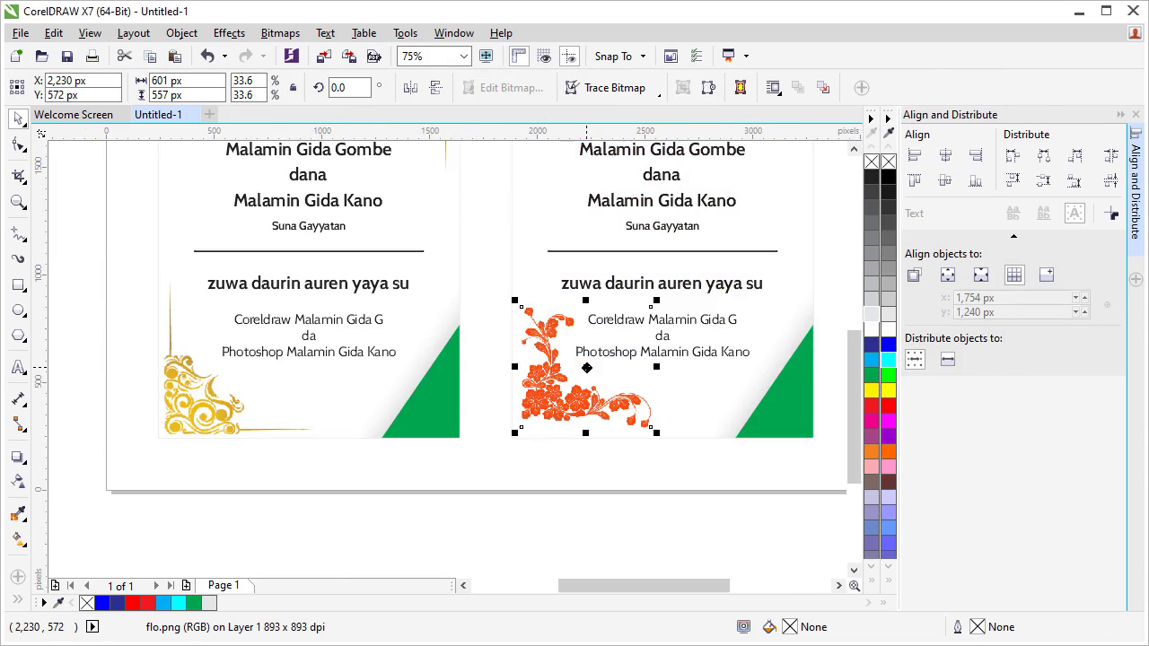
pyautogui.scroll(-2, 551, 447)
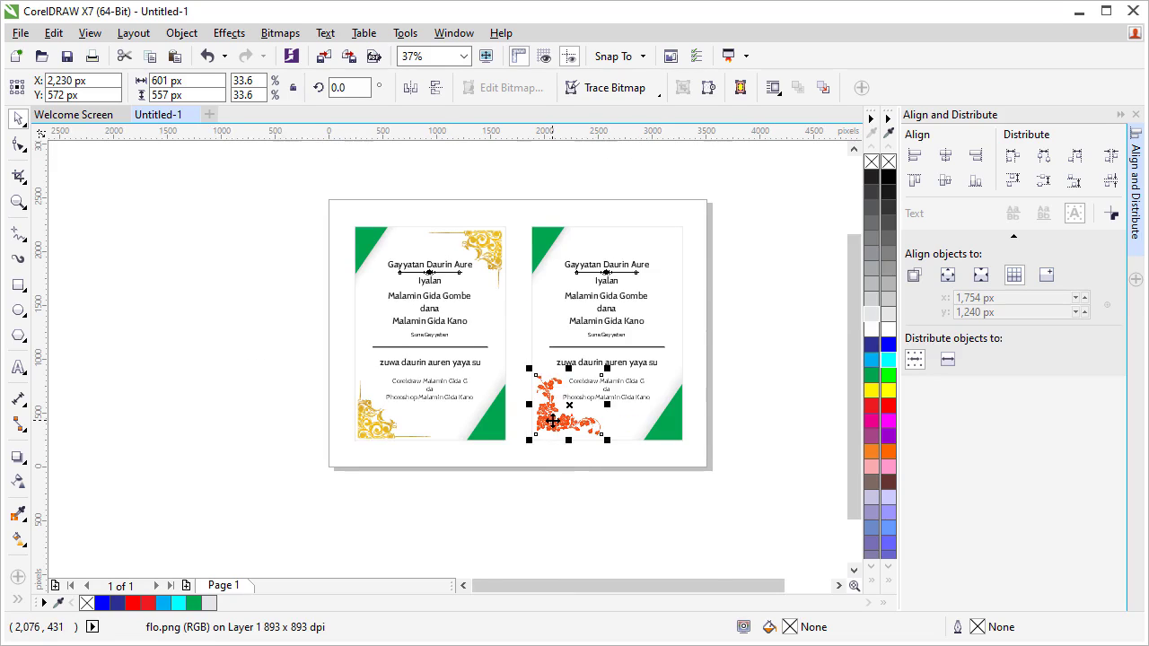
# - Copy the ornament to the top-right corner, mirrored horizontally and vertically
pyautogui.moveTo(553, 420)
pyautogui.mouseDown()
pyautogui.moveTo(662, 254)
pyautogui.moveTo(644, 262)
pyautogui.mouseUp()
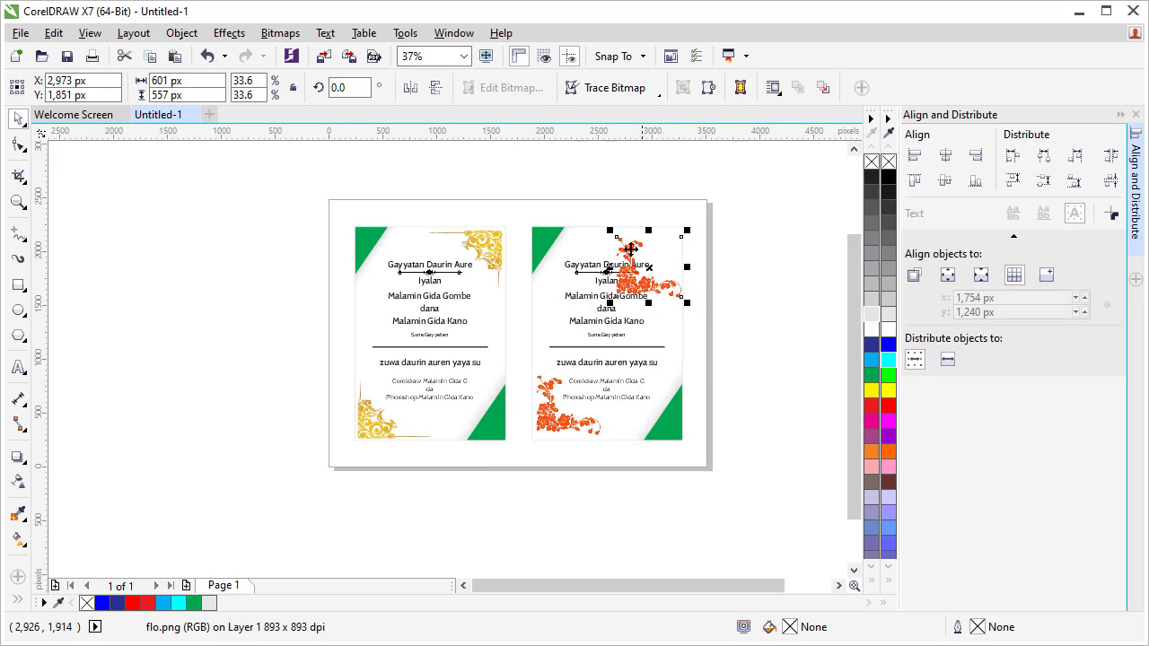
pyautogui.click(416, 93)
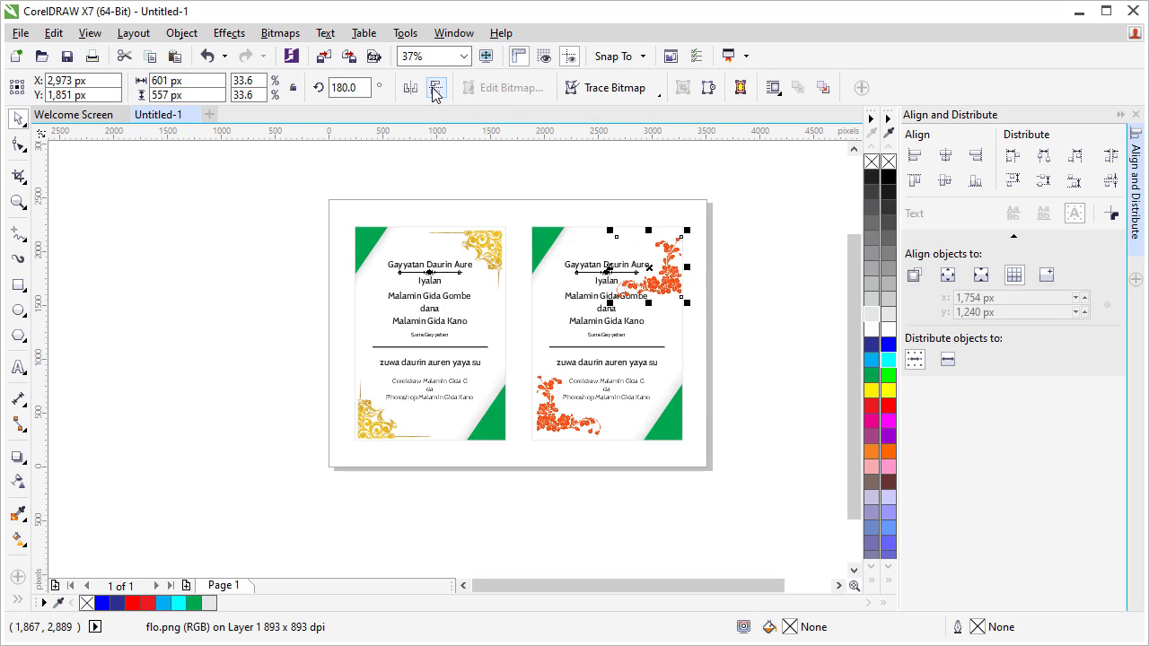
pyautogui.click(436, 90)
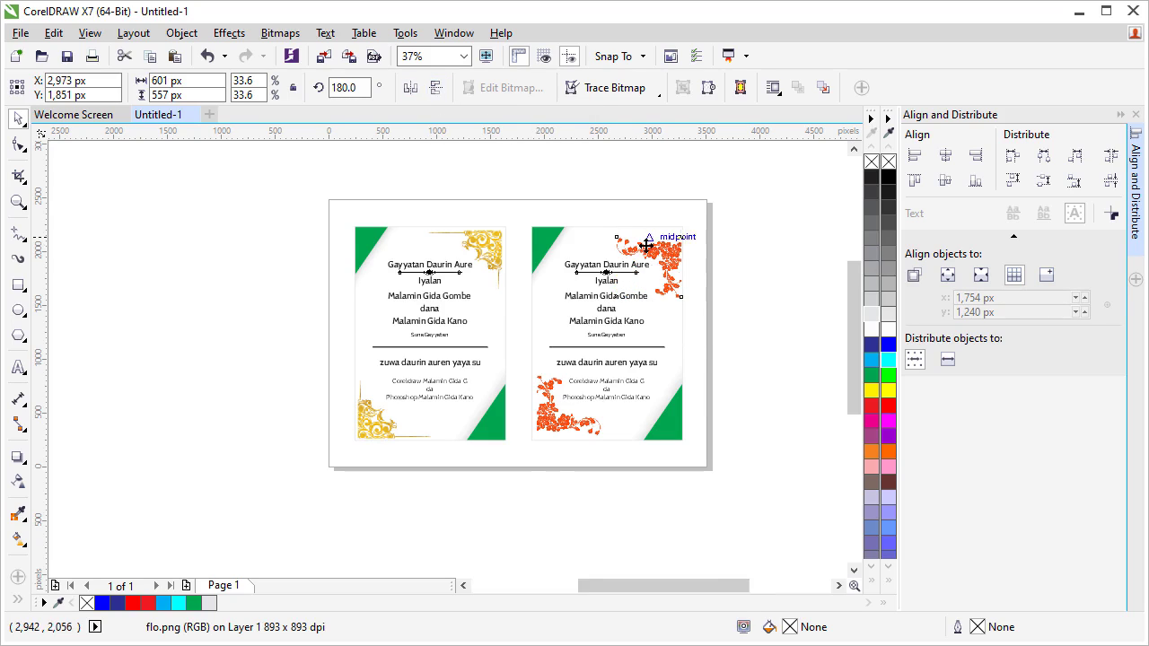
pyautogui.scroll(2, 646, 262)
pyautogui.moveTo(687, 274); pyautogui.dragTo(682, 256)
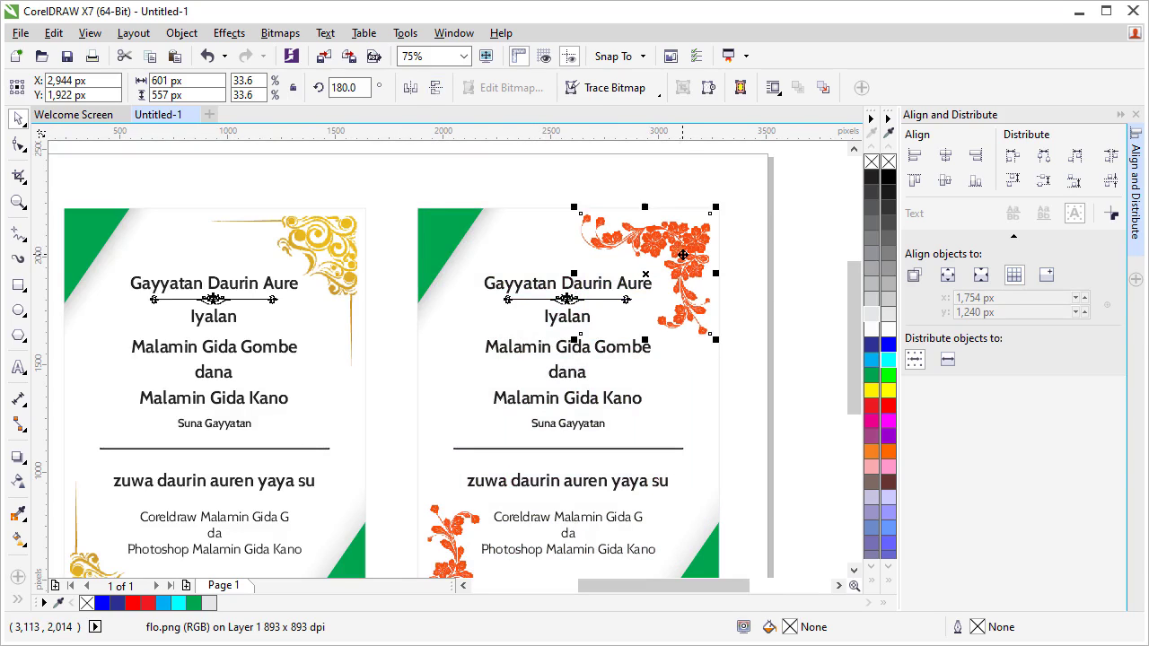
pyautogui.click(789, 231)
pyautogui.scroll(-2, 633, 228)
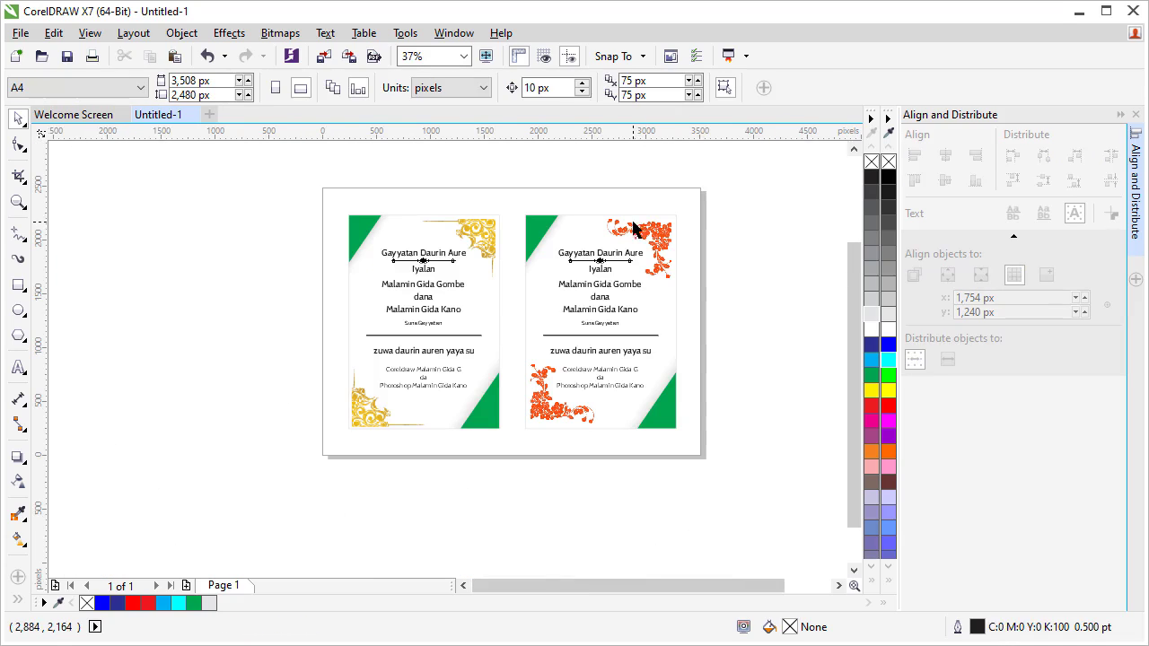
# - Inside the right card's PowerClip, colour the lower corner rectangle red and the upper one magenta
pyautogui.click(659, 428)
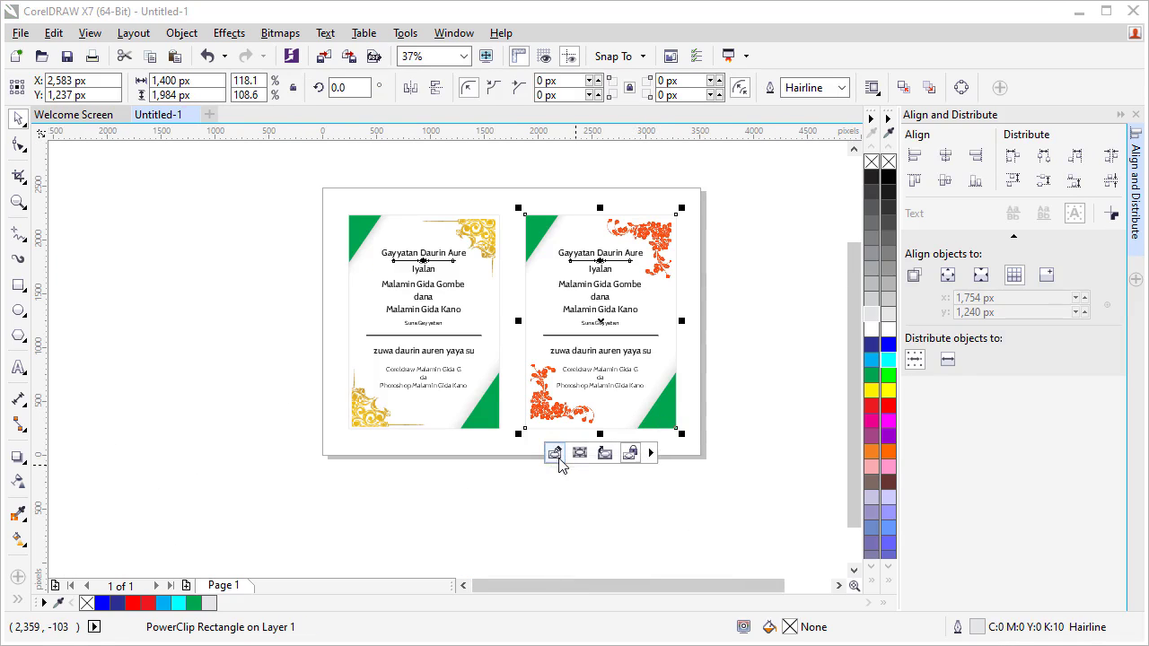
pyautogui.click(557, 458)
pyautogui.click(682, 417)
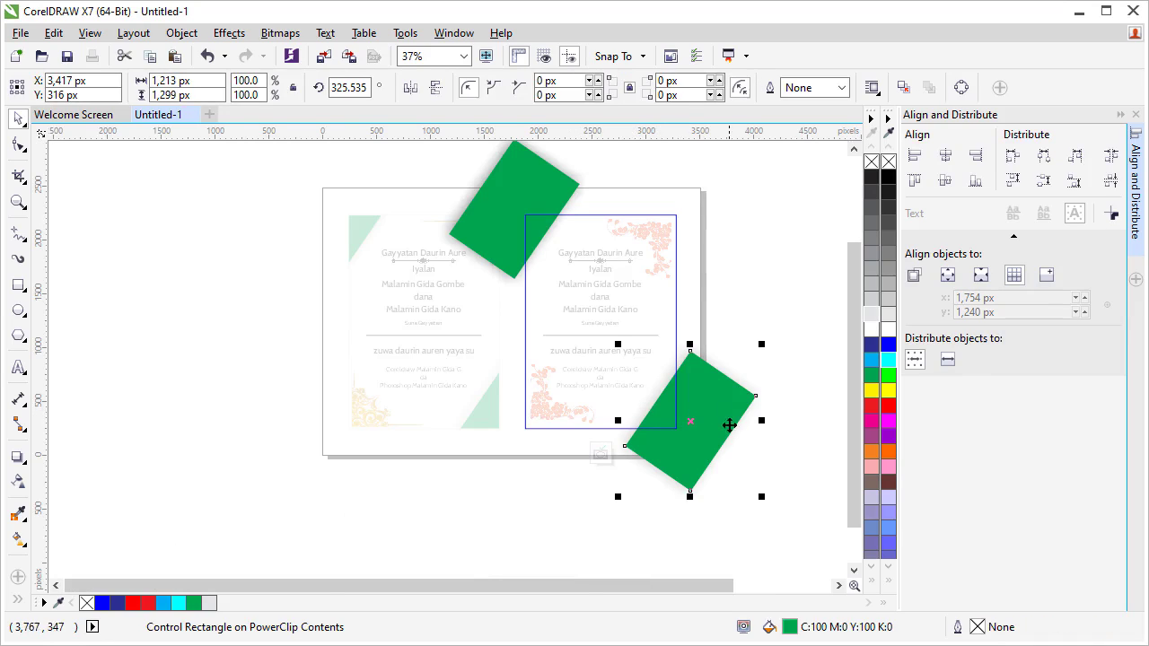
pyautogui.click(871, 406)
pyautogui.click(533, 203)
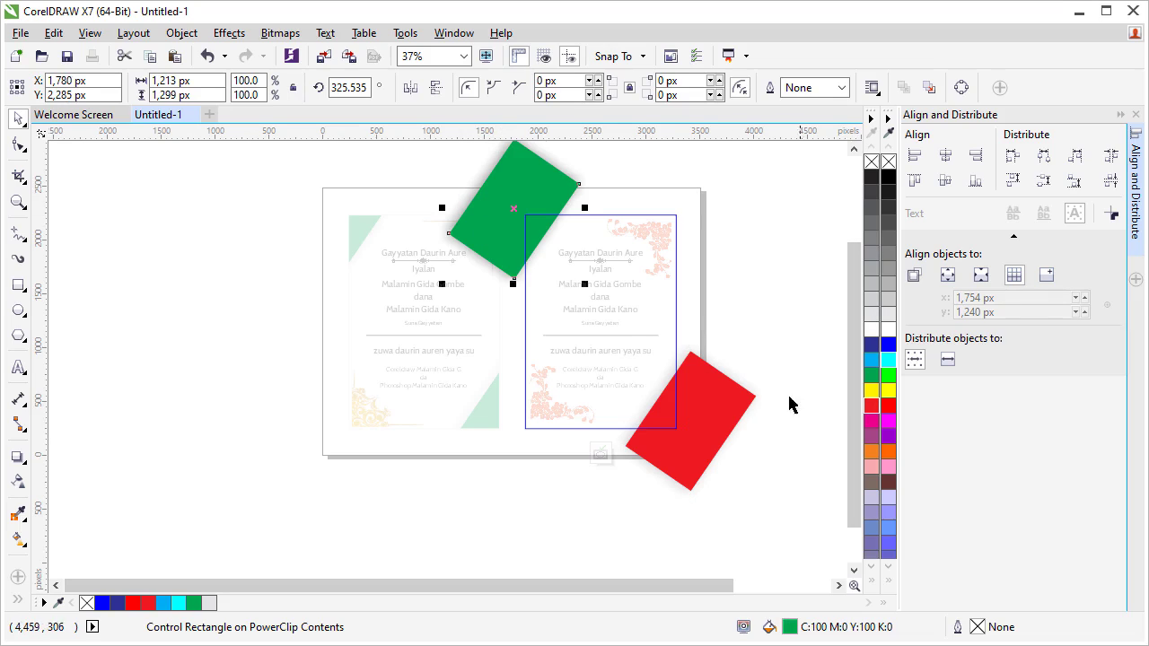
pyautogui.click(871, 420)
# - Recolour the upper corner rectangle red and finish editing the PowerClip contents
pyautogui.click(505, 515)
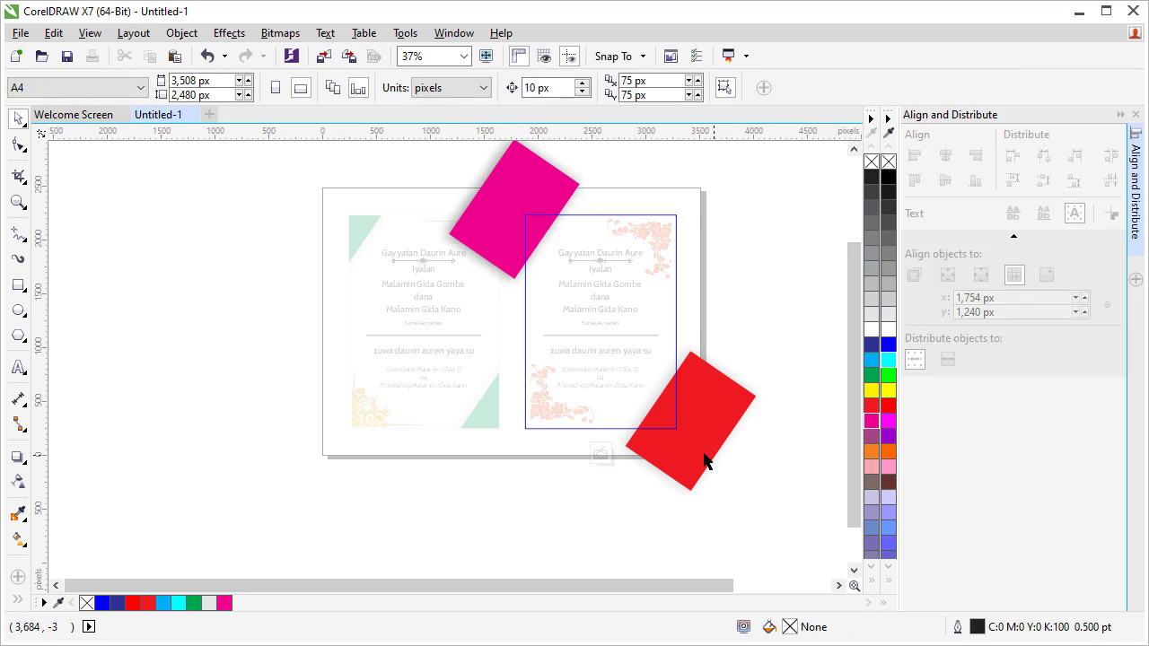
pyautogui.click(695, 459)
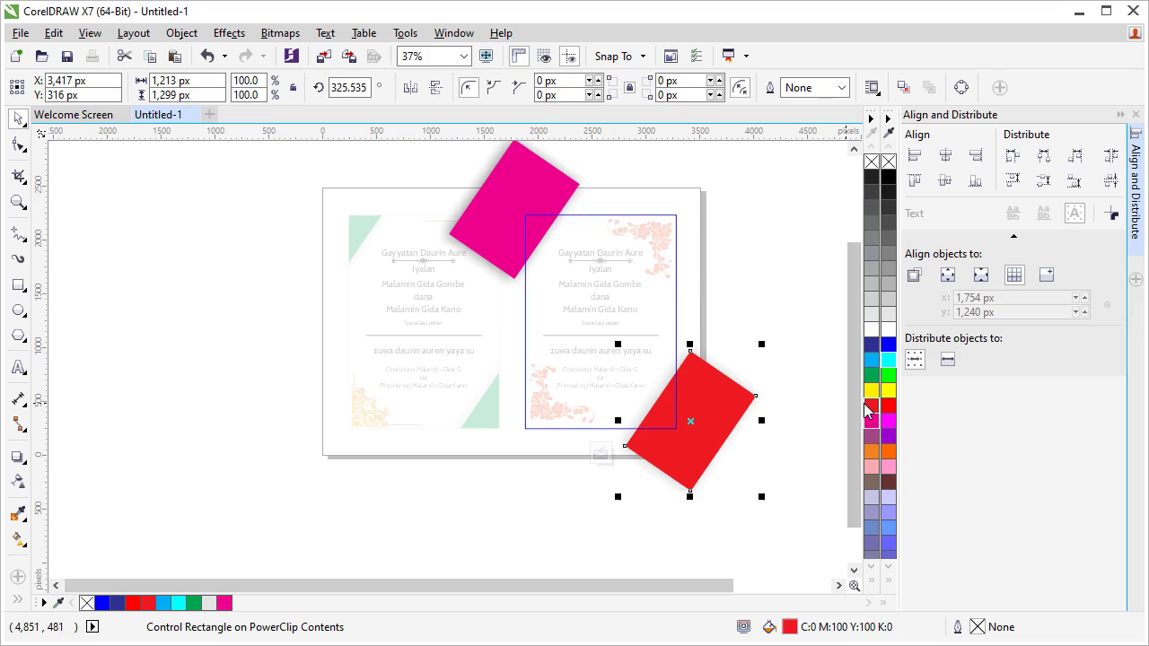
pyautogui.click(498, 207)
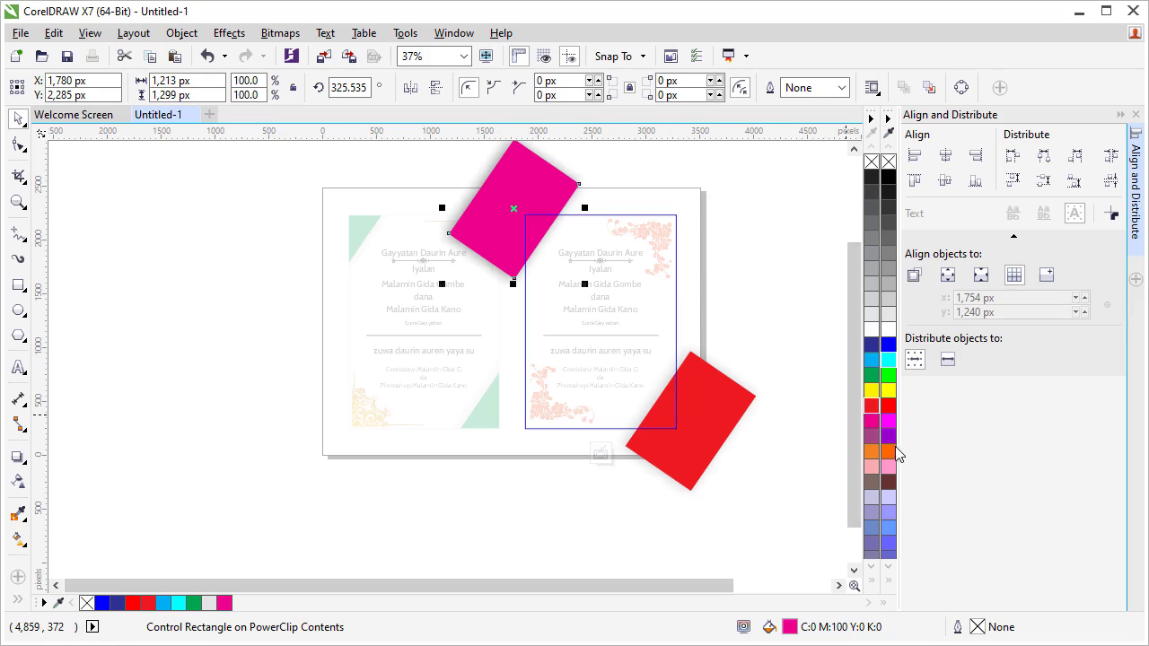
pyautogui.click(870, 404)
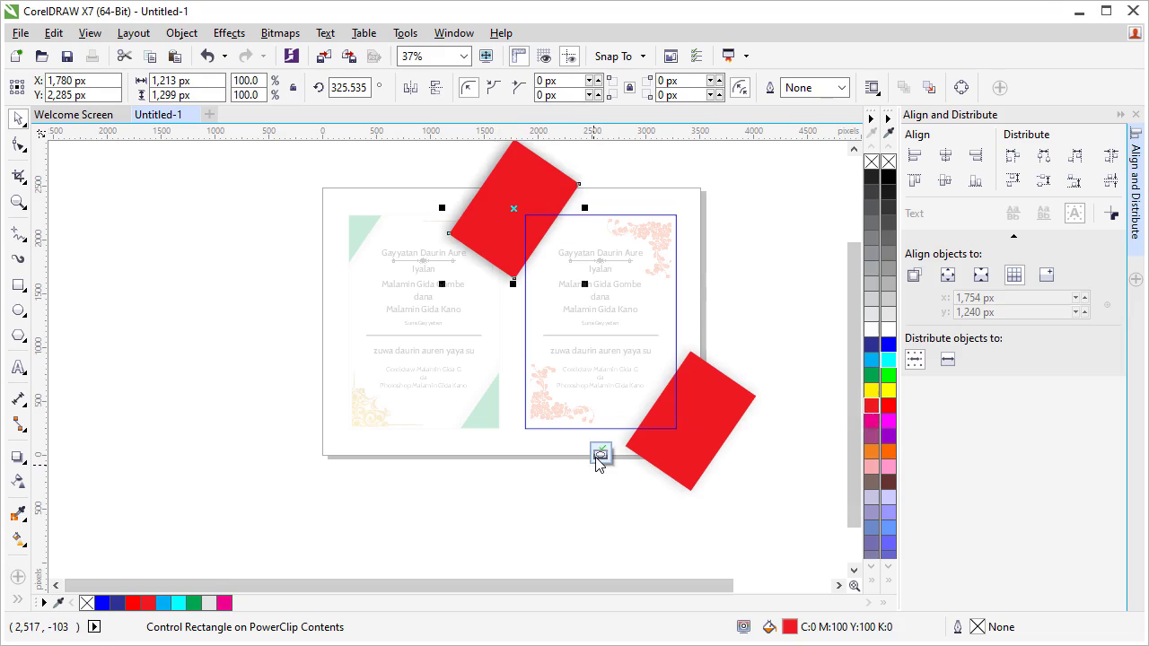
pyautogui.click(599, 455)
pyautogui.click(441, 474)
pyautogui.scroll(2, 633, 283)
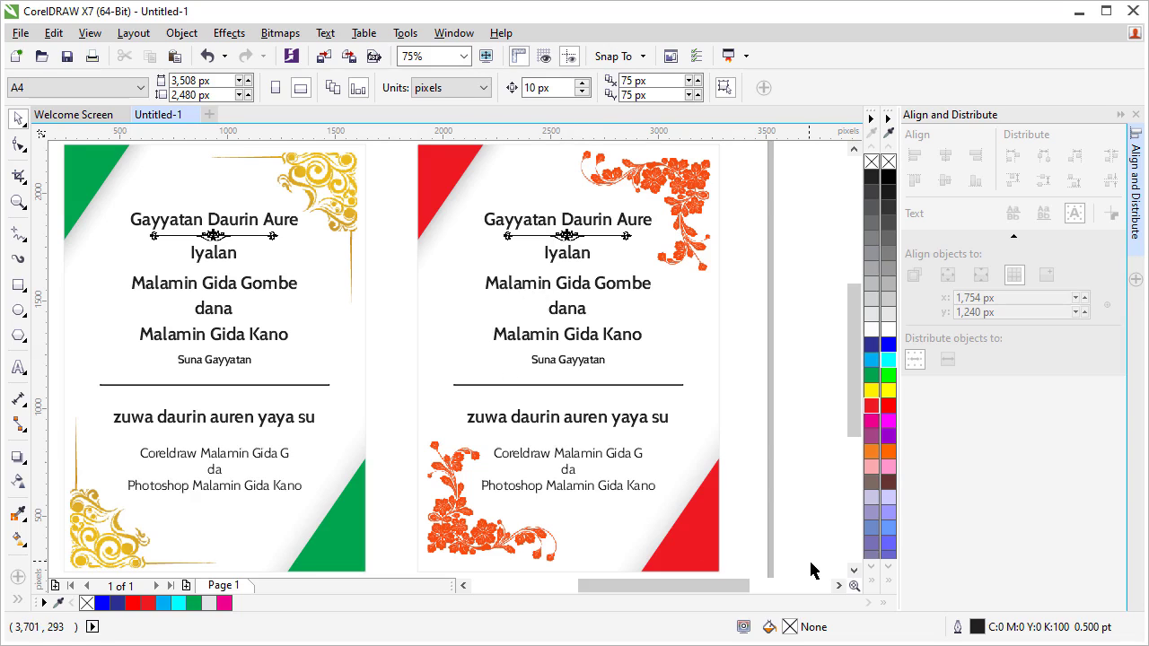
# - Import the colourful ring graphic and move it onto the red bottom-right triangle
pyautogui.click(853, 569)
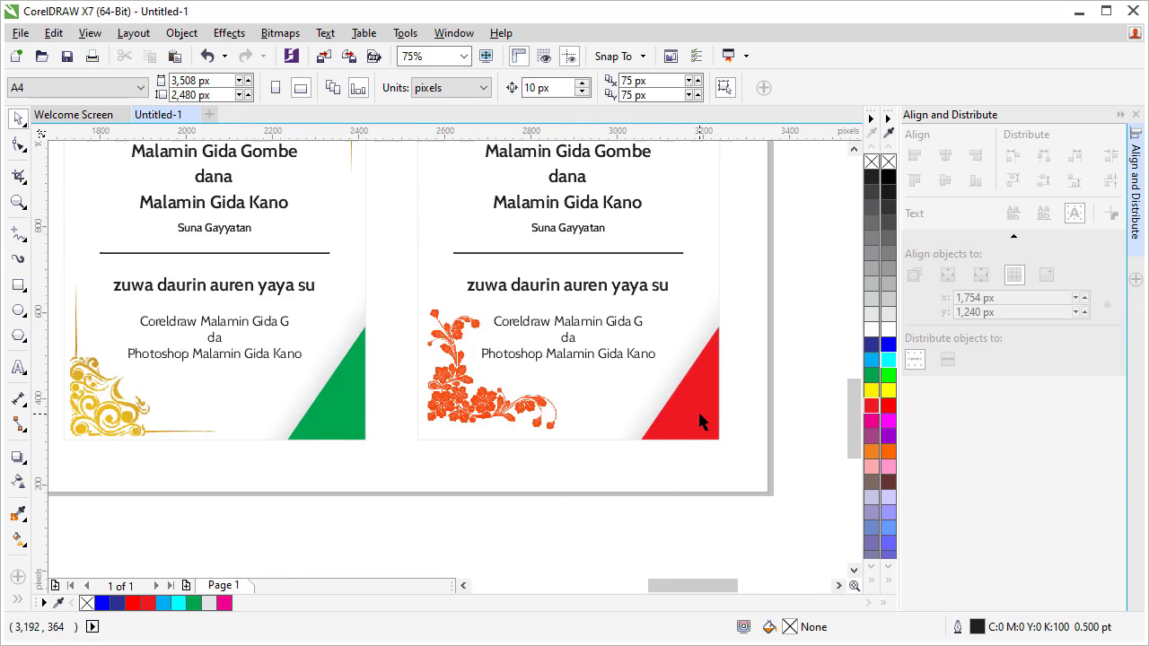
pyautogui.scroll(2, 699, 418)
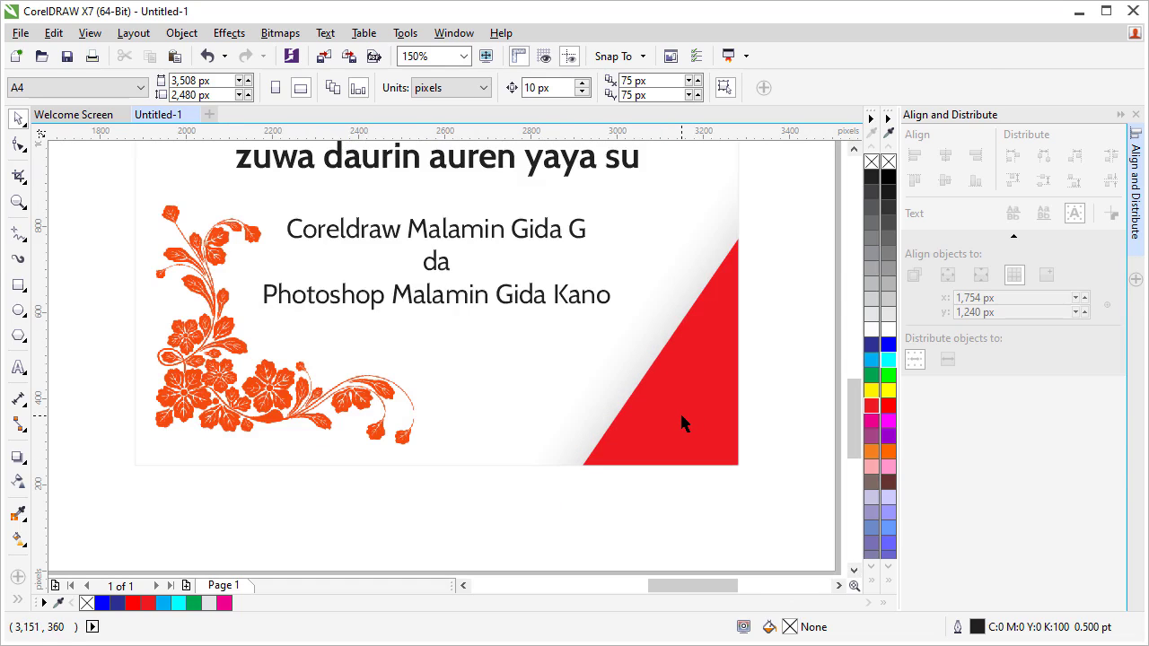
pyautogui.hotkey('ctrl', 'i')
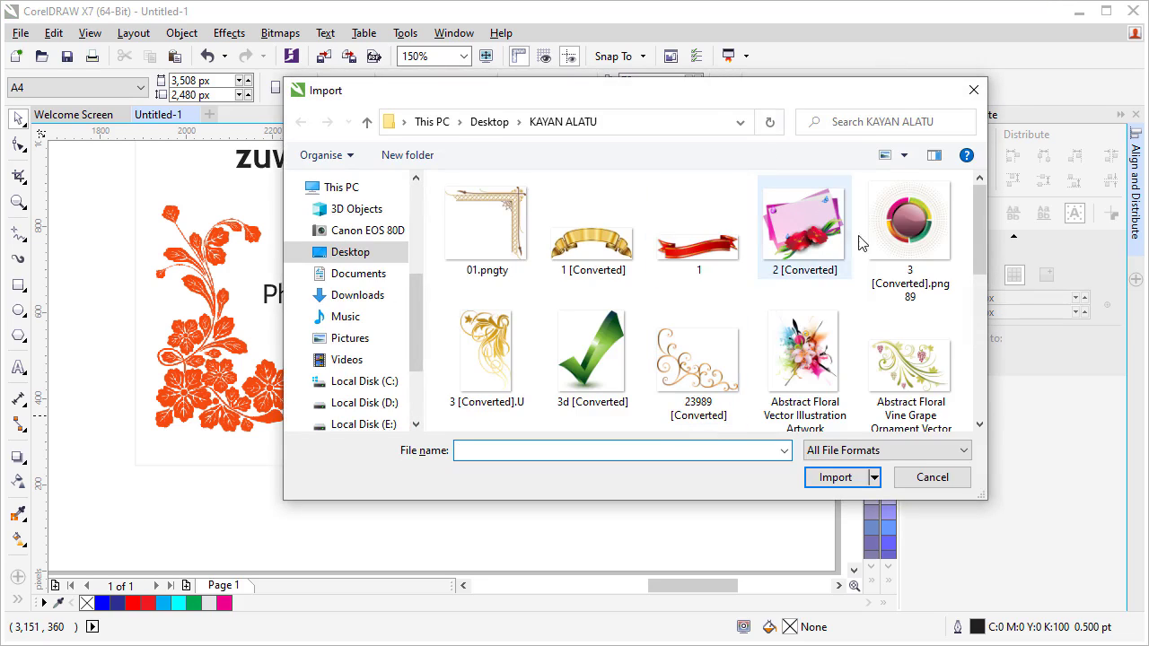
pyautogui.doubleClick(906, 225)
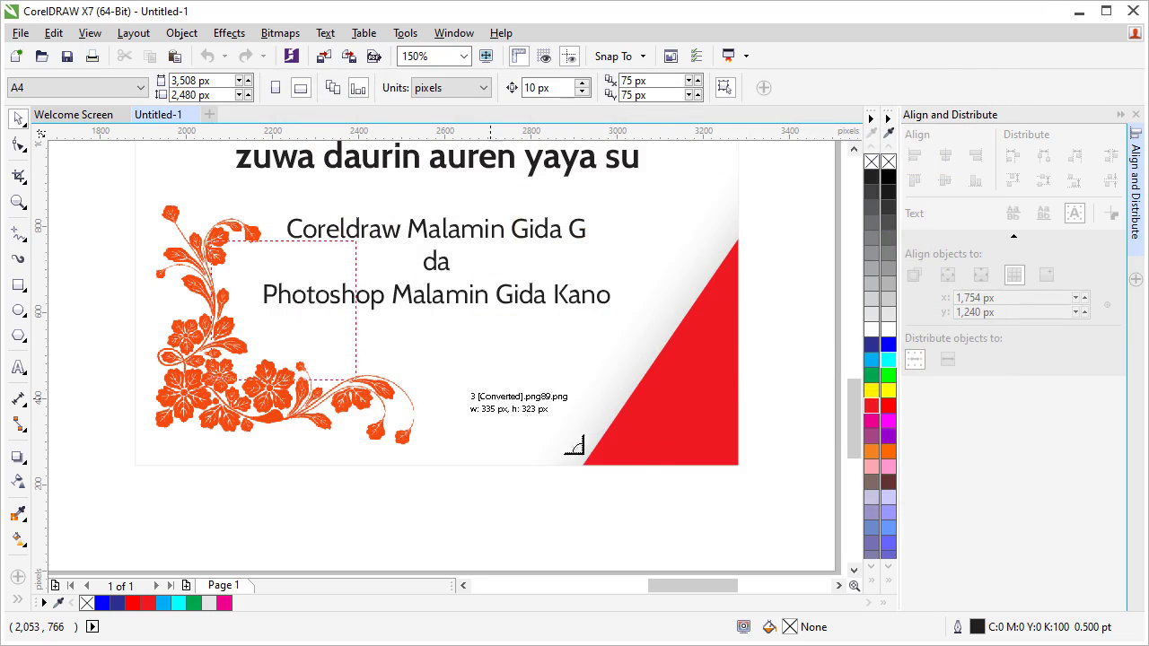
pyautogui.click(579, 430)
pyautogui.scroll(-2, 351, 387)
pyautogui.moveTo(367, 367)
pyautogui.mouseDown()
pyautogui.moveTo(592, 384)
pyautogui.moveTo(556, 397)
pyautogui.mouseUp()
pyautogui.scroll(2, 556, 397)
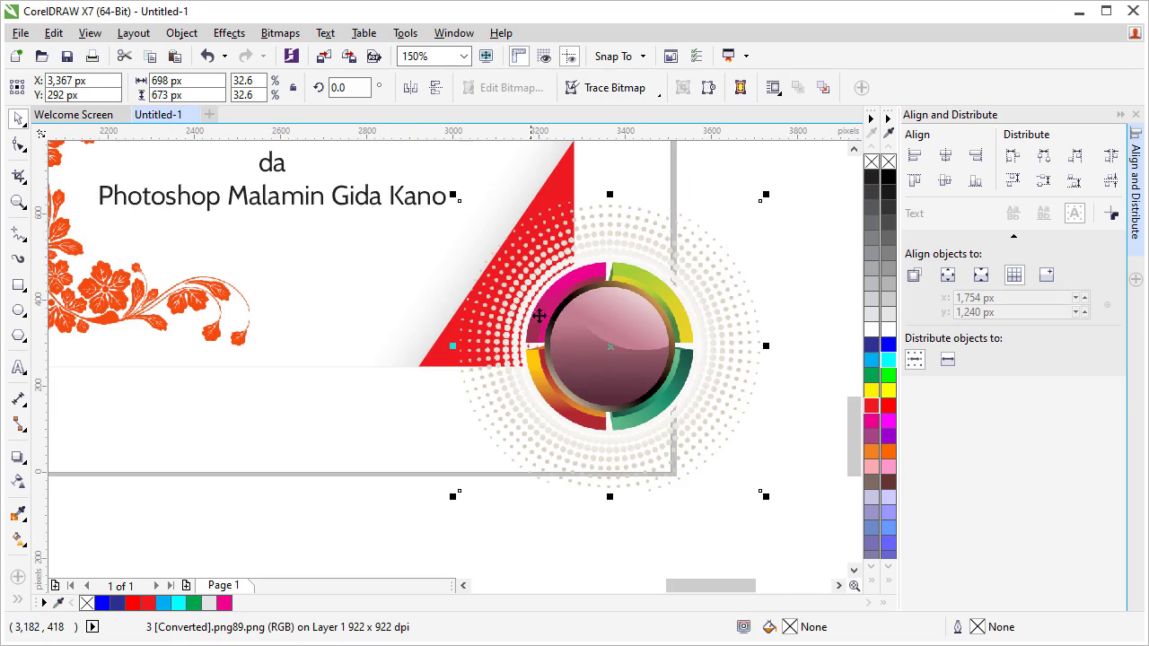
# - Put the ring graphic PowerClip Inside the red bottom-right corner triangle
pyautogui.rightClick(579, 334)
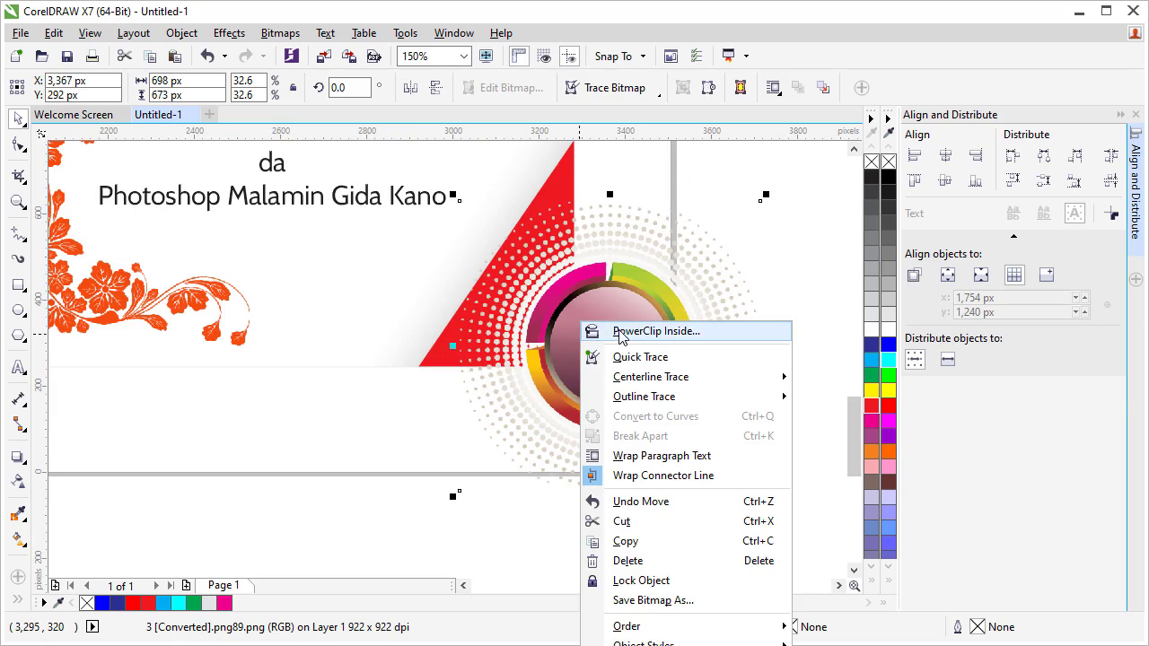
pyautogui.click(617, 329)
pyautogui.click(275, 241)
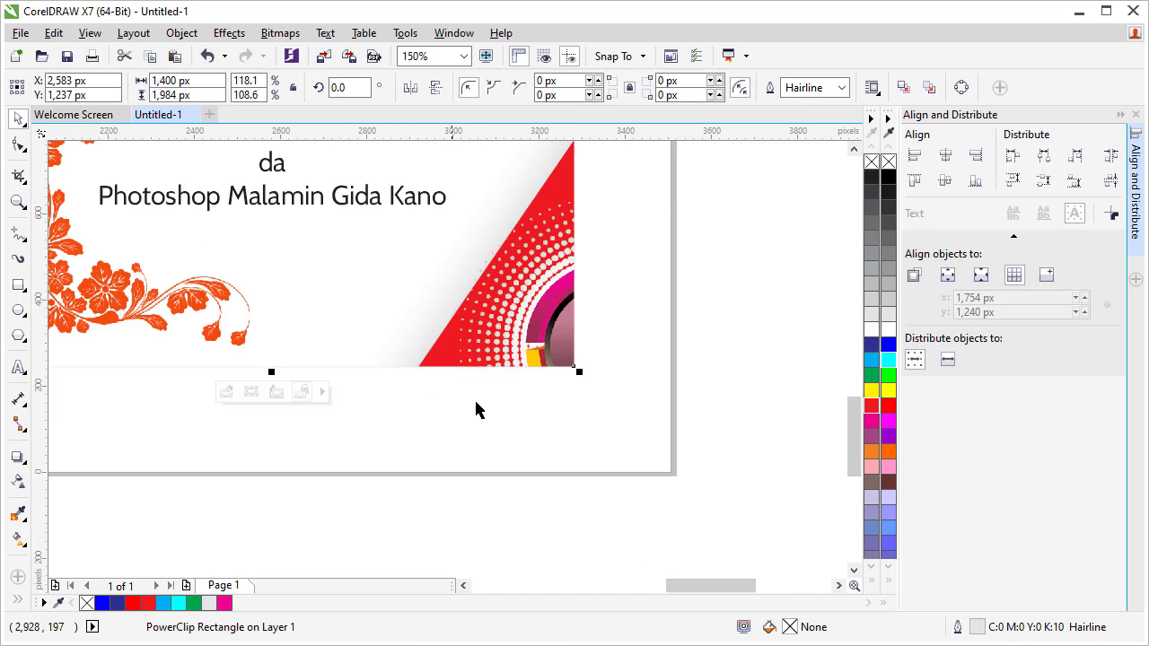
pyautogui.scroll(-1, 541, 283)
pyautogui.scroll(-1, 582, 360)
pyautogui.scroll(-1, 541, 254)
pyautogui.scroll(1, 512, 212)
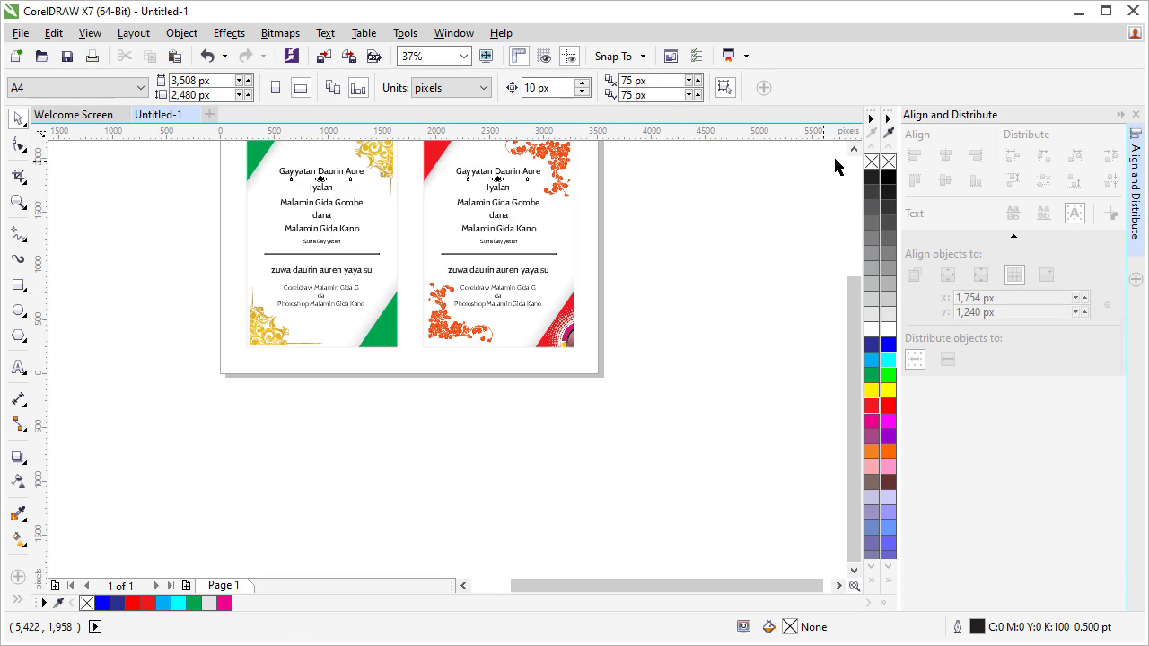
pyautogui.click(853, 149)
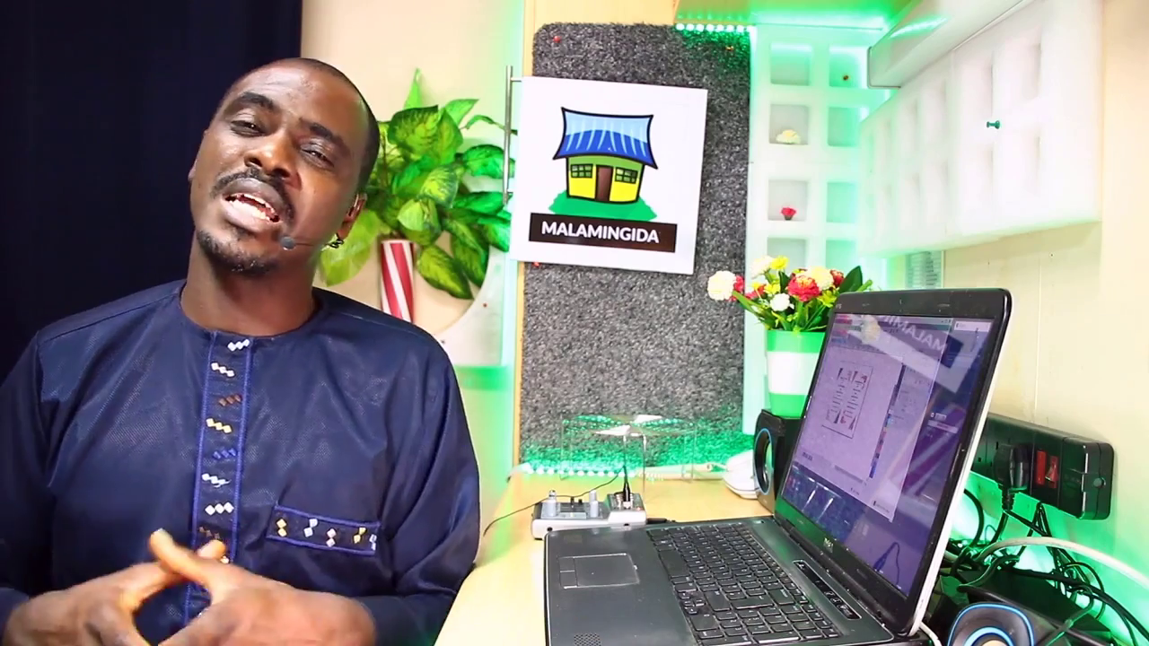